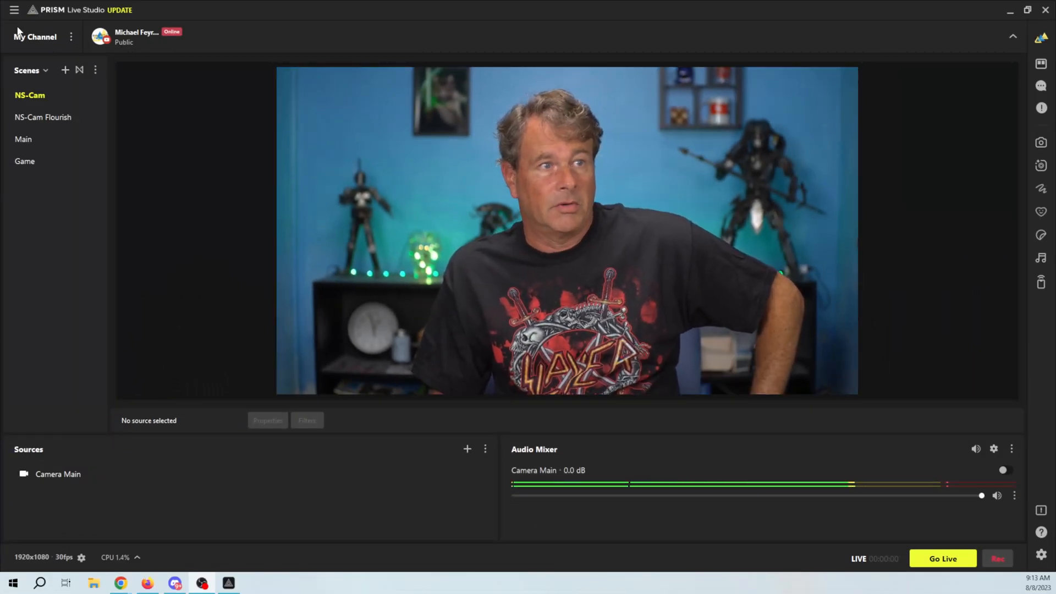
# Step: Create a new profile named "Game Stream" with the auto-configuration wizard turned off
pyautogui.click(15, 11)
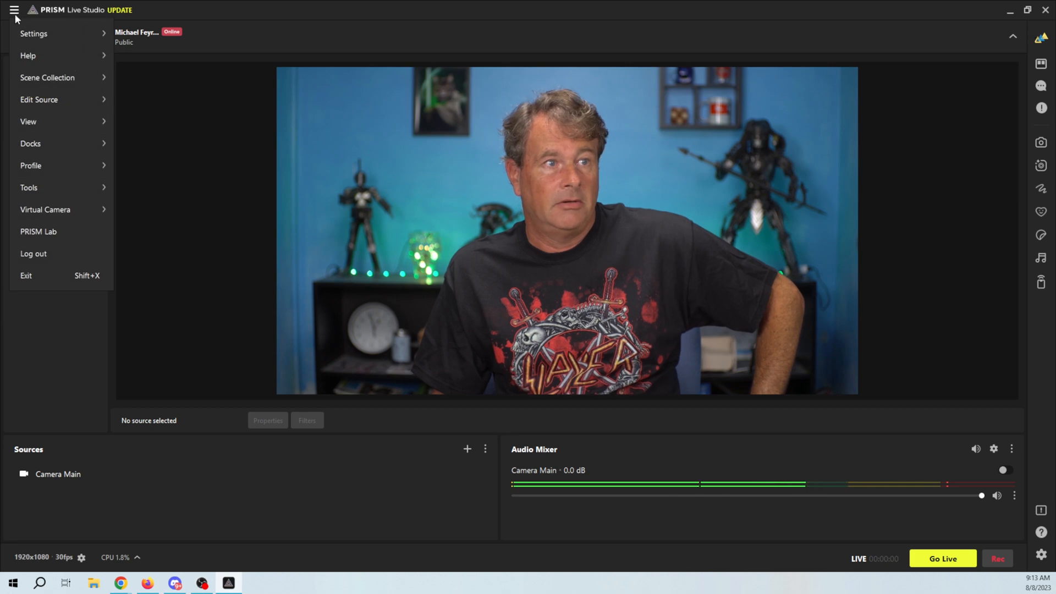
pyautogui.moveTo(34, 128)
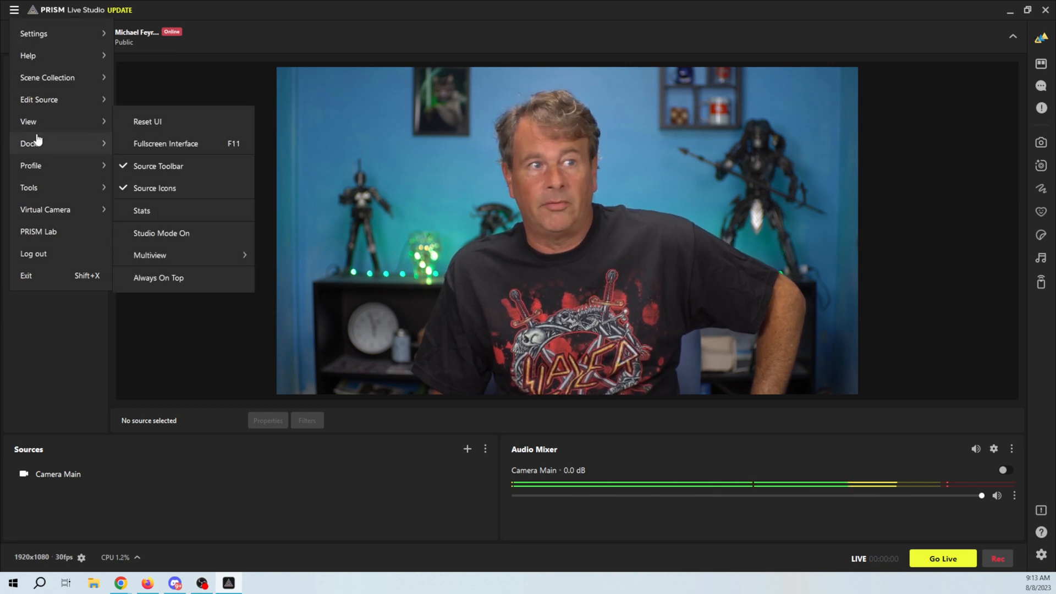
pyautogui.moveTo(40, 167)
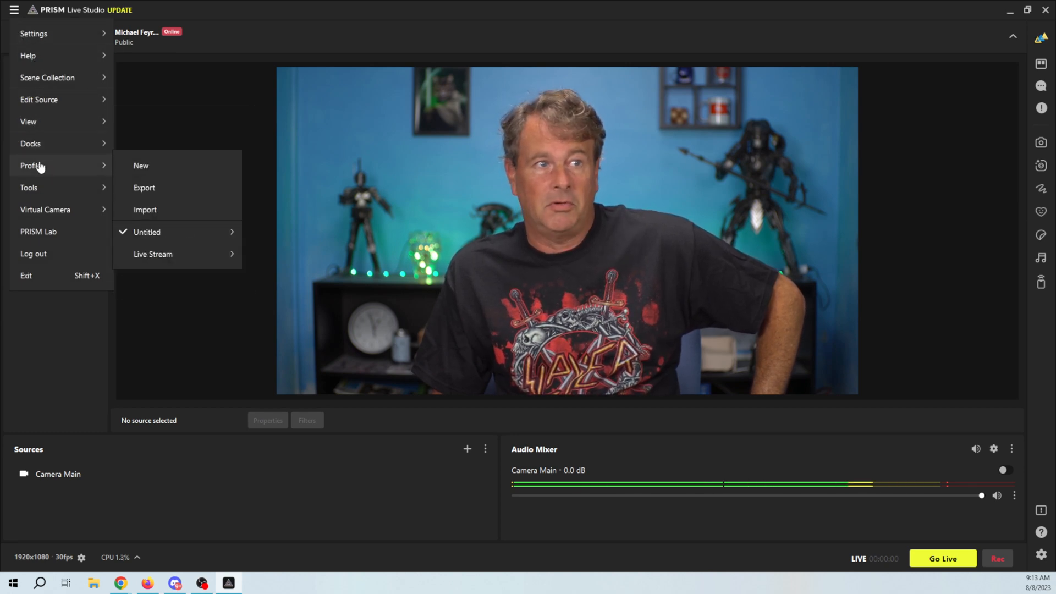
pyautogui.click(145, 166)
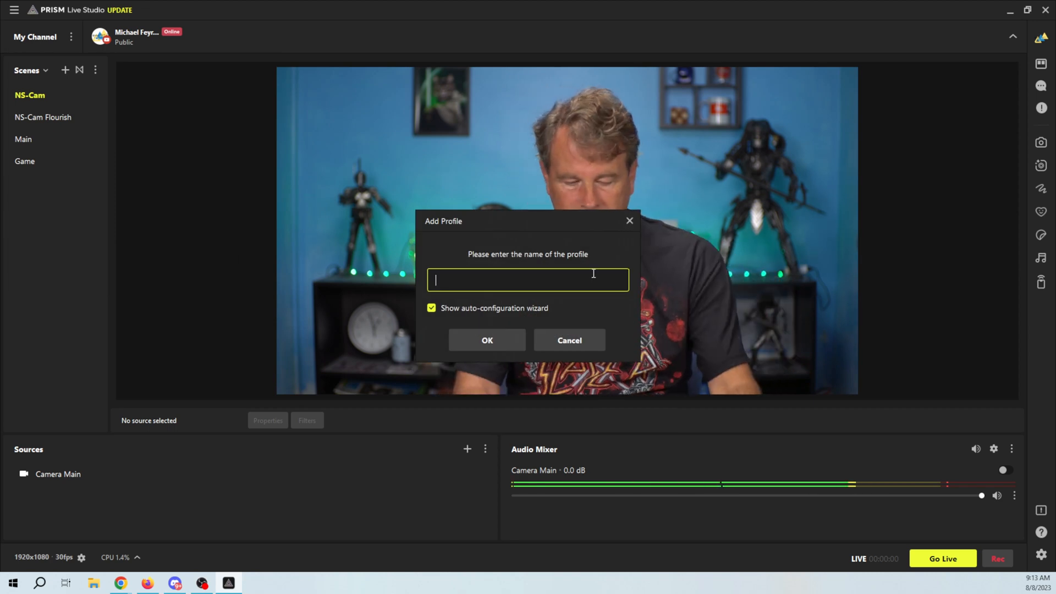
pyautogui.write('Game Stream')
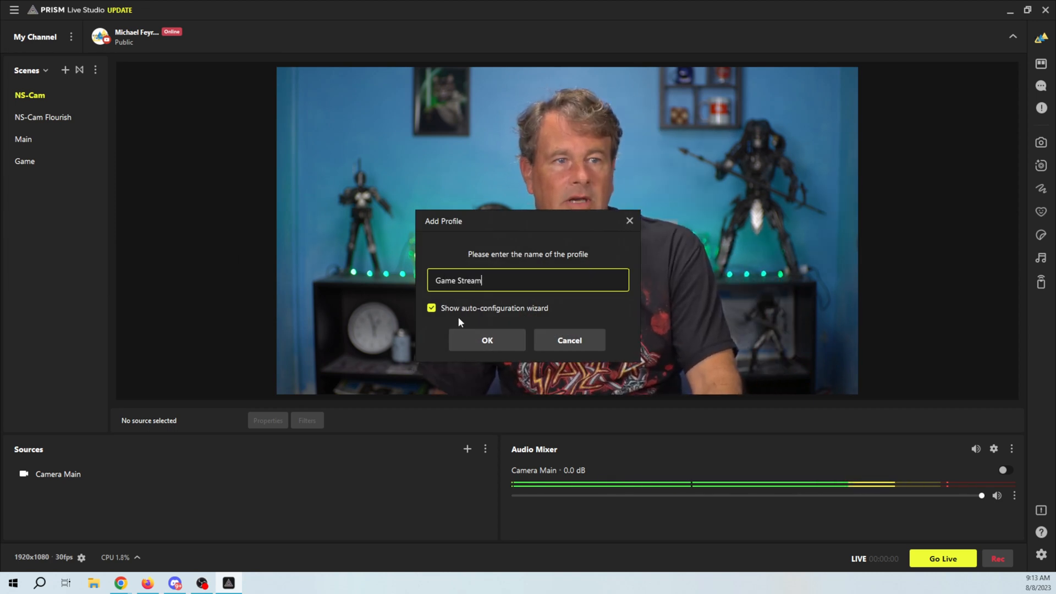
pyautogui.click(431, 307)
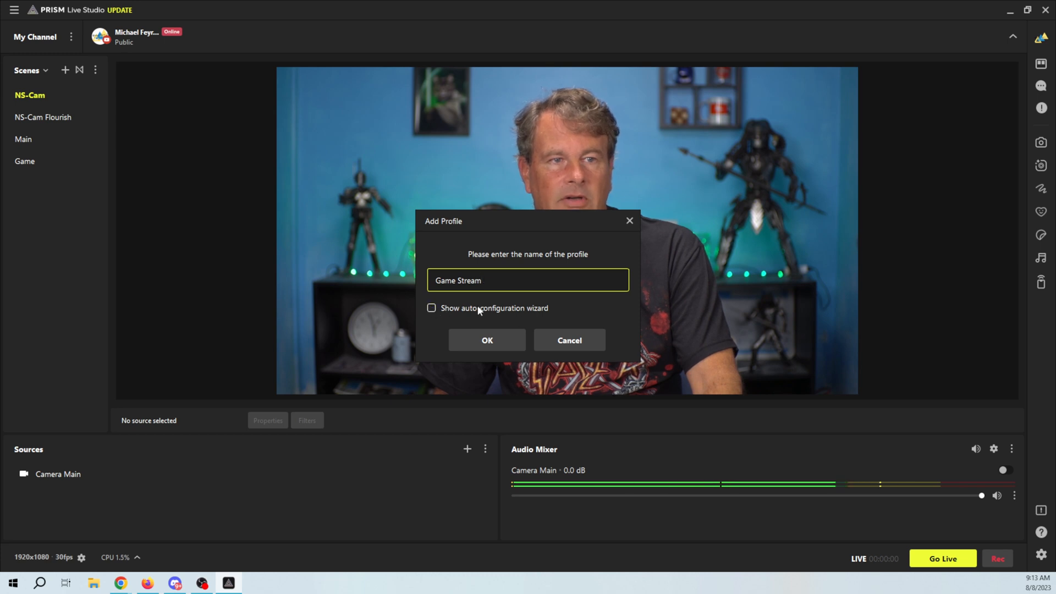
pyautogui.click(487, 339)
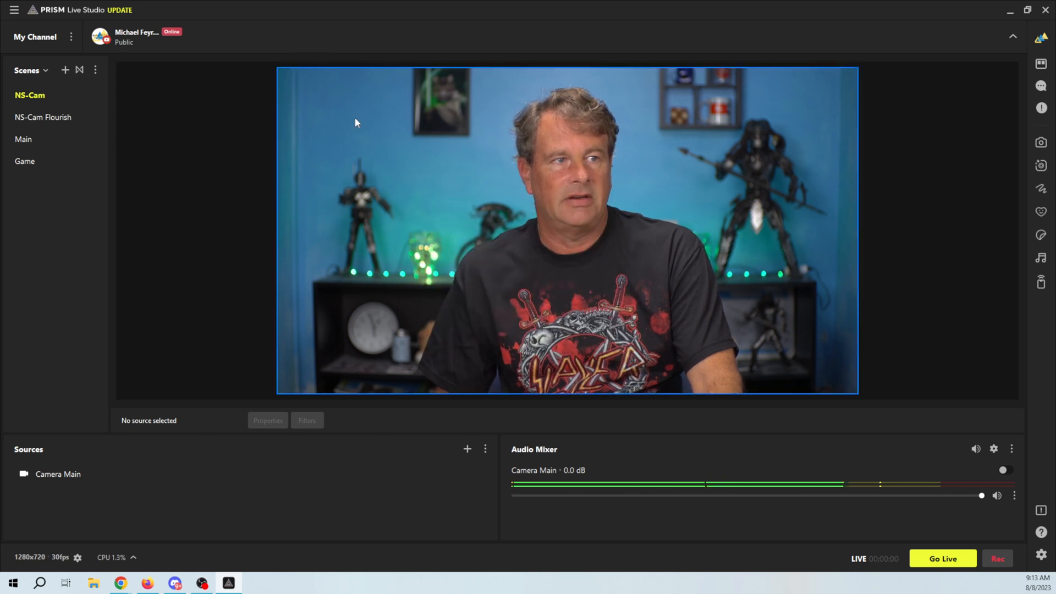
# Step: Create a new scene collection named "Game Stream"
pyautogui.click(13, 11)
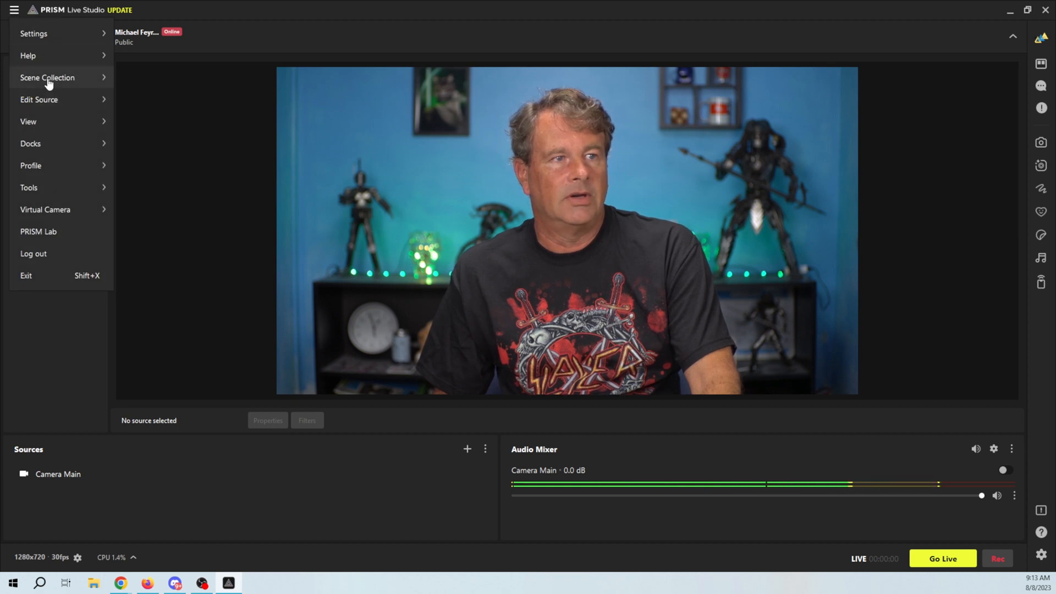
pyautogui.moveTo(48, 82)
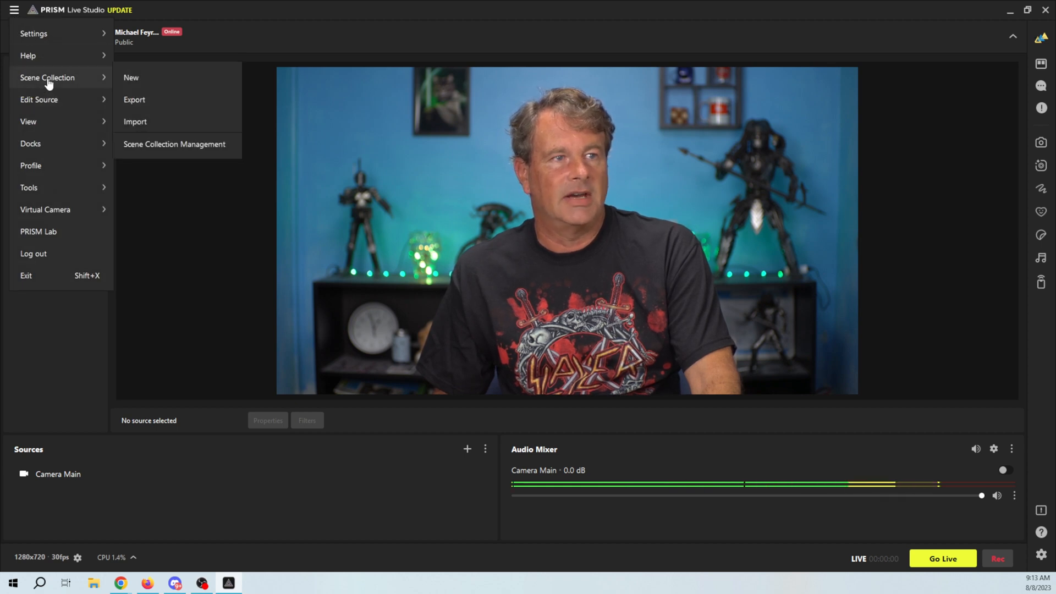
pyautogui.click(132, 78)
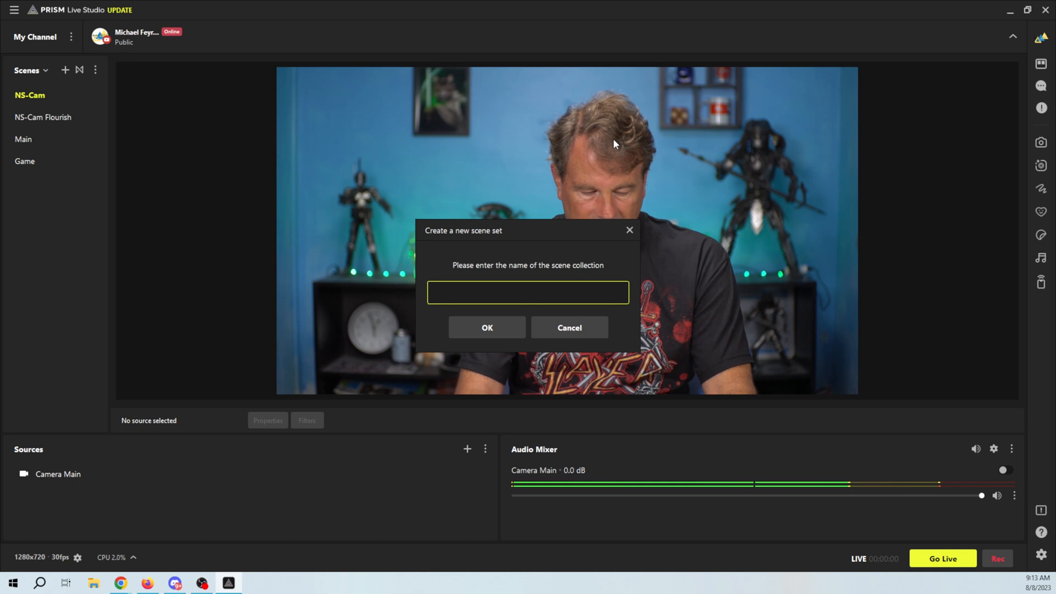
pyautogui.write('Game St')
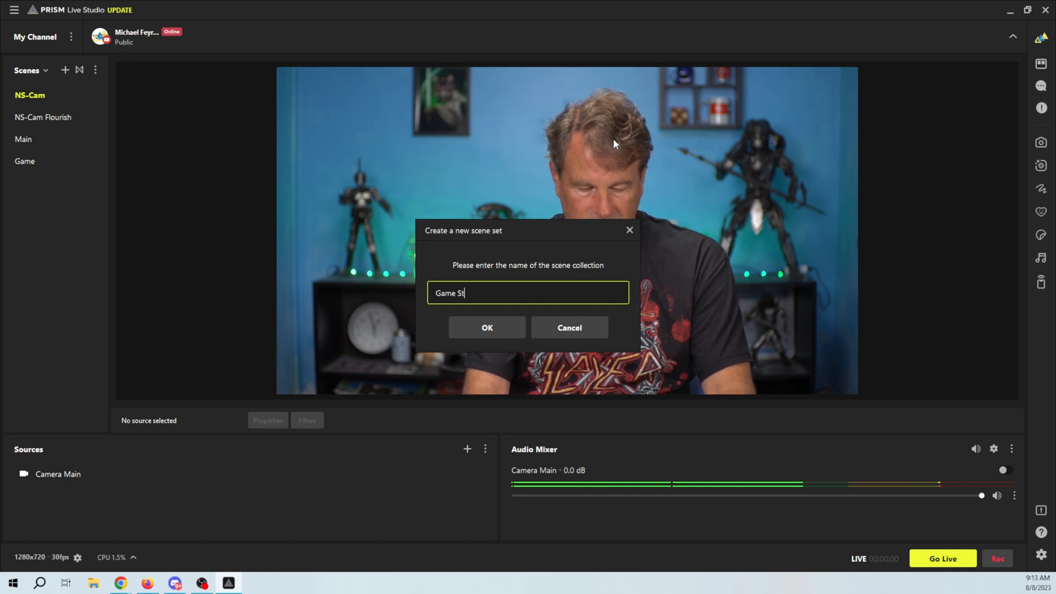
pyautogui.write('ream')
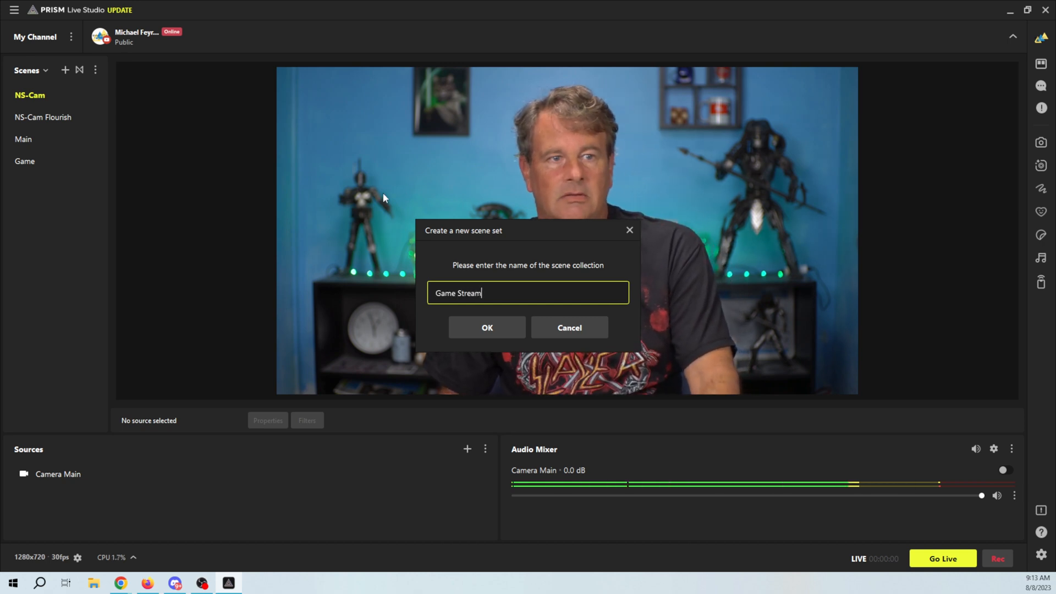
pyautogui.click(494, 333)
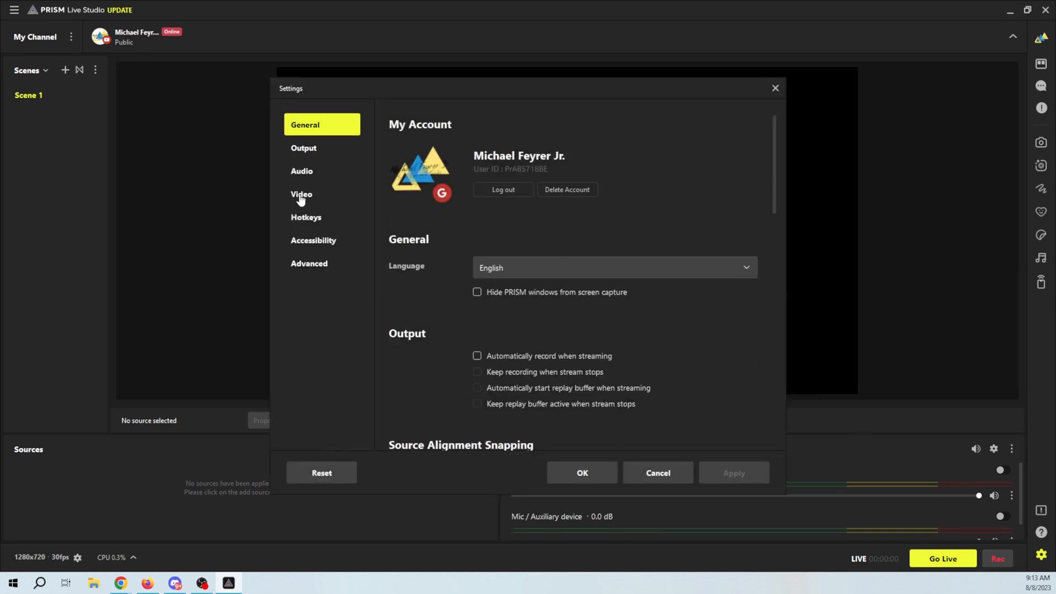
# Step: Set the global Desktop Audio and Mic/Auxiliary Audio devices to Disabled and apply the audio settings
pyautogui.click(308, 174)
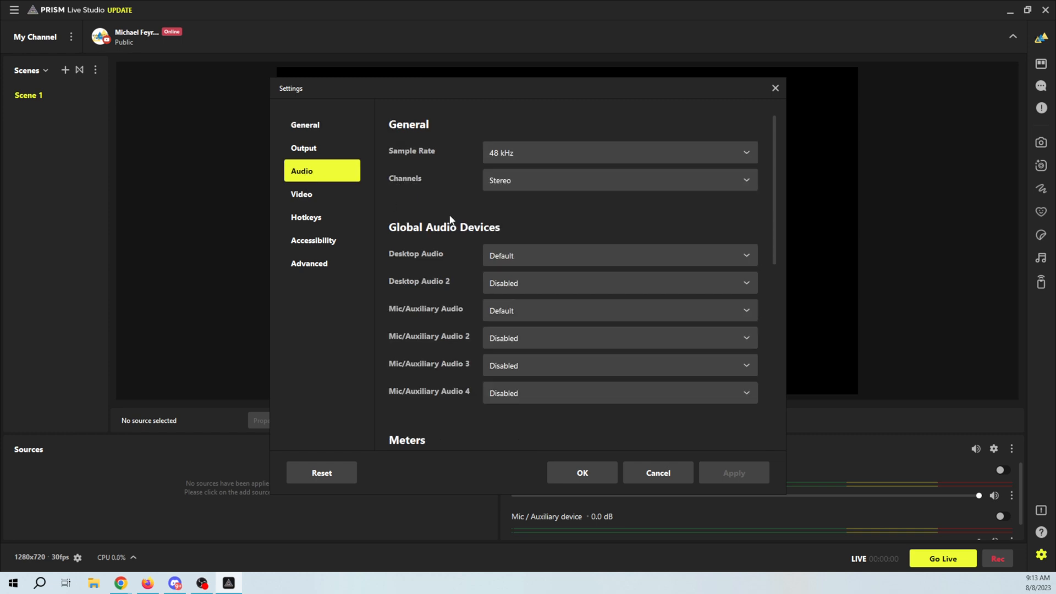
pyautogui.click(573, 283)
pyautogui.click(574, 287)
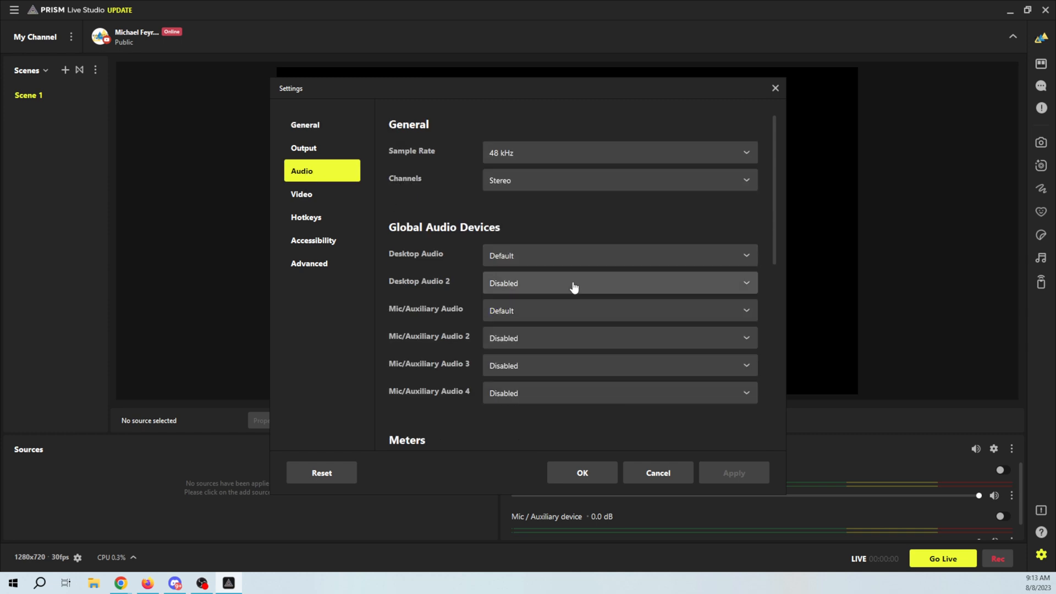
pyautogui.click(579, 259)
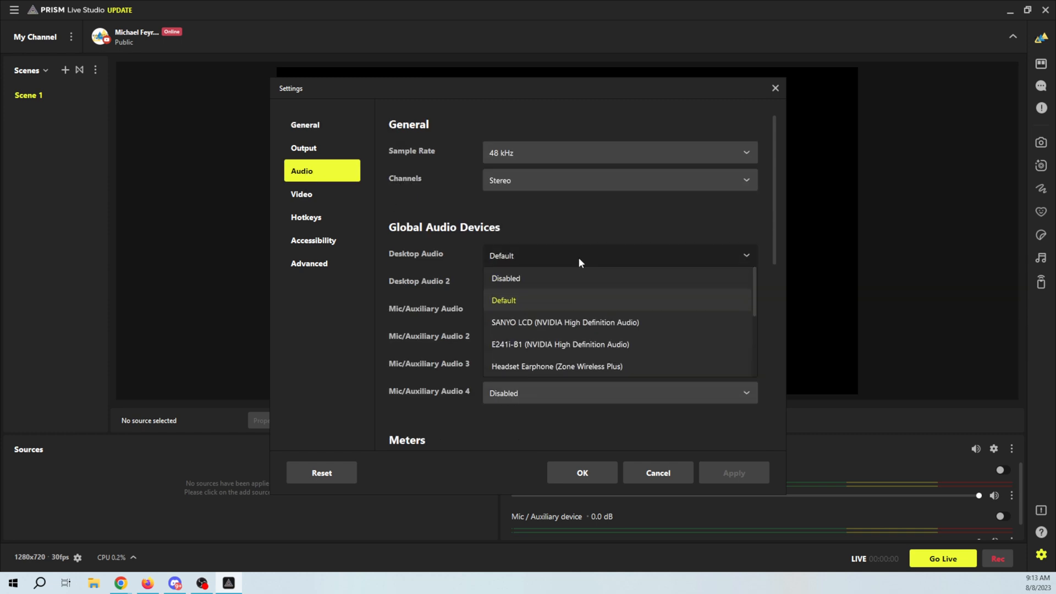
pyautogui.click(566, 285)
pyautogui.scroll(-3, 517, 323)
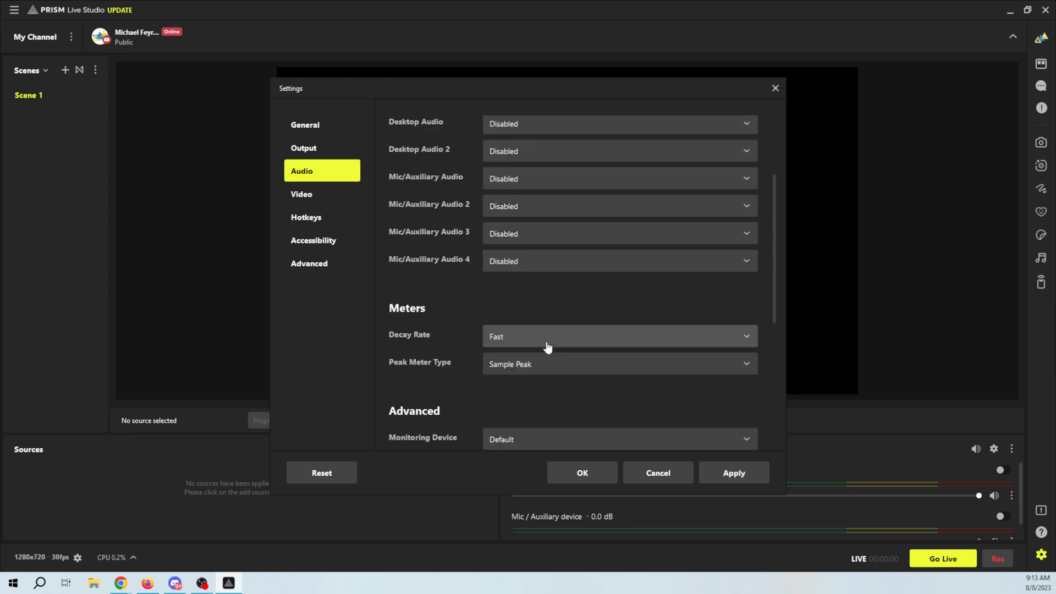
pyautogui.scroll(-5, 417, 288)
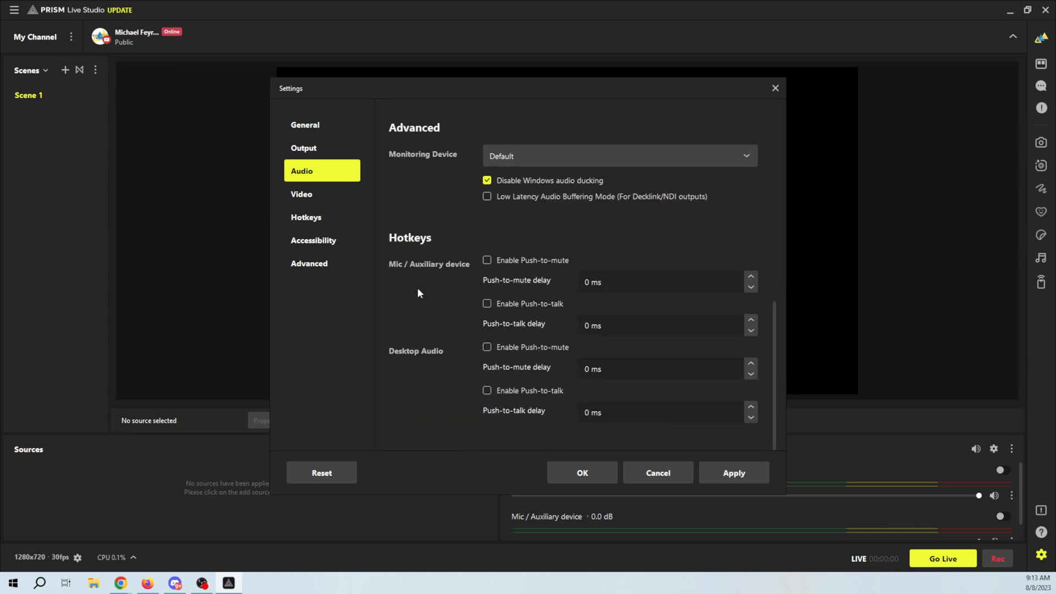
pyautogui.scroll(8, 417, 287)
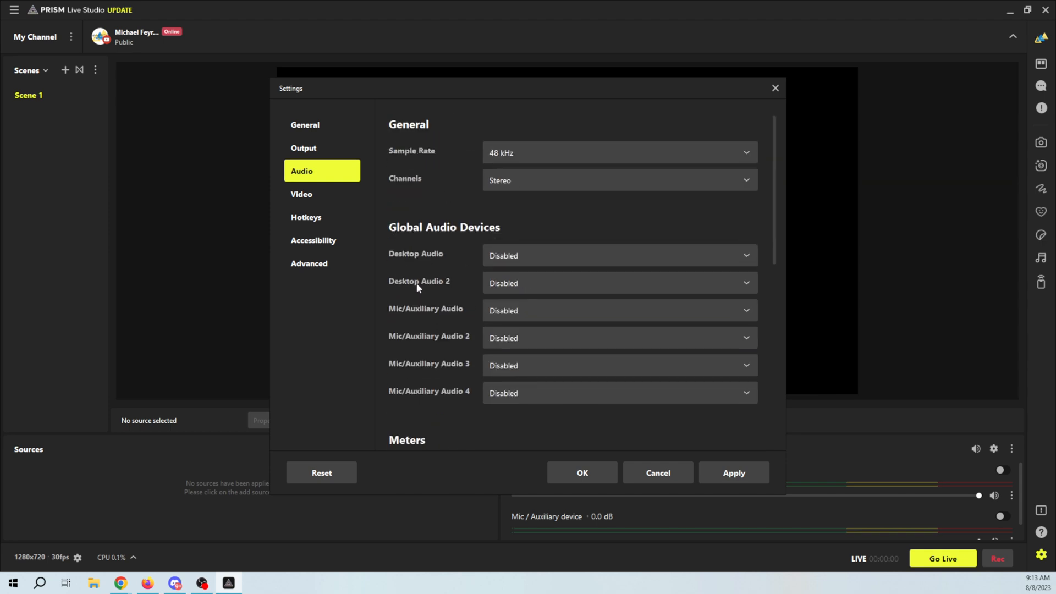
pyautogui.click(741, 478)
pyautogui.click(582, 474)
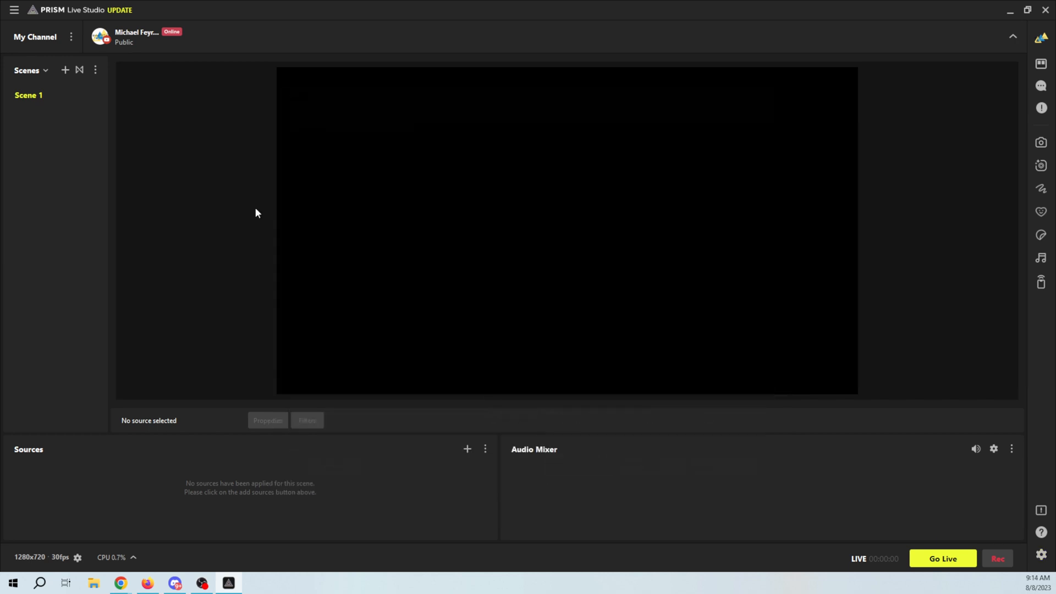
# Step: Dock the Scenes panel beside Sources and below the preview, and widen both the Scenes and Sources panels
pyautogui.moveTo(39, 66); pyautogui.dragTo(28, 443)
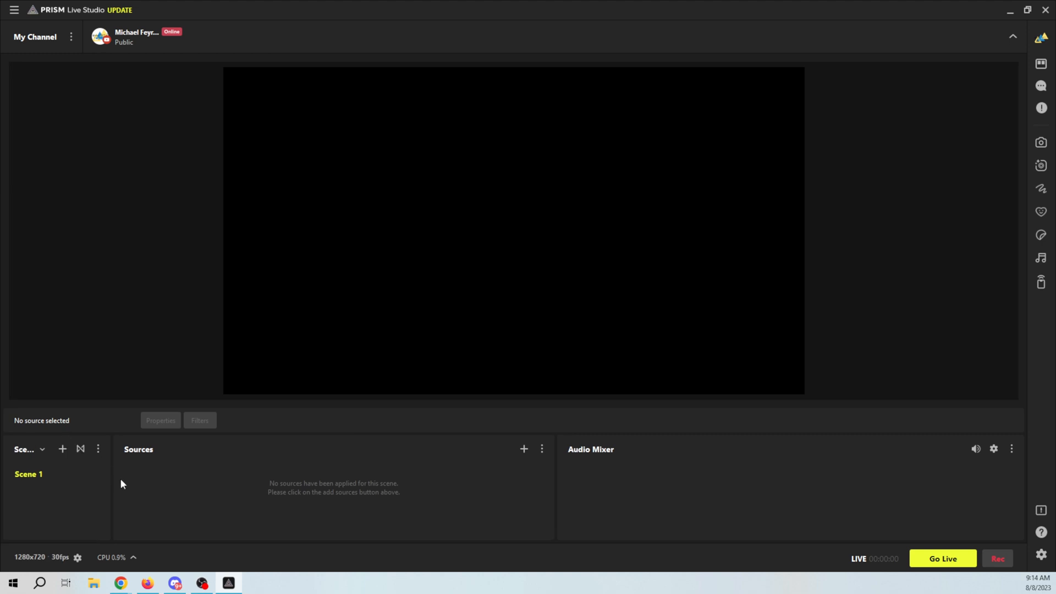
pyautogui.moveTo(111, 478); pyautogui.dragTo(309, 497)
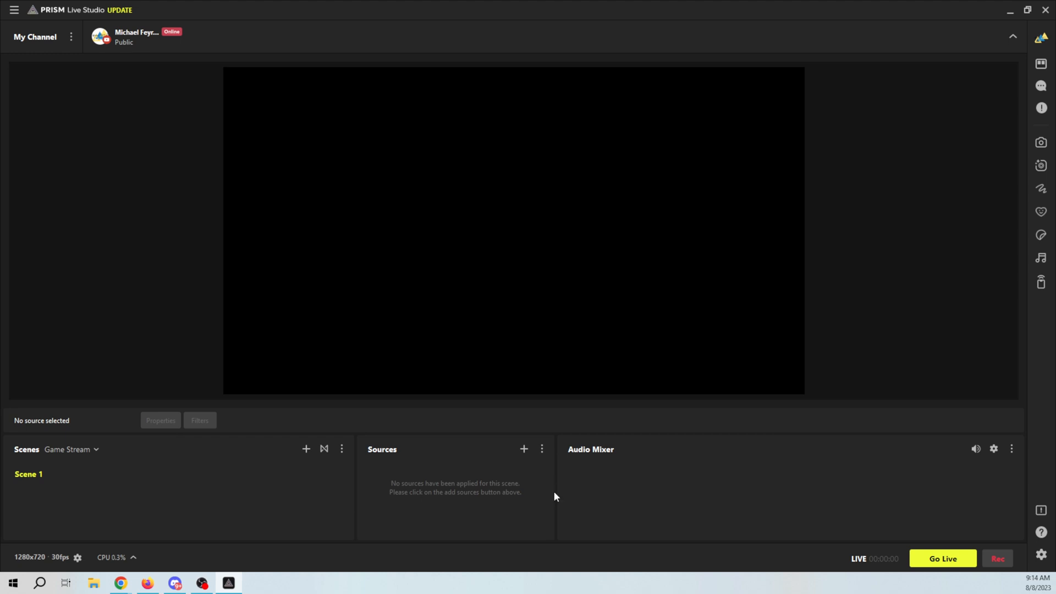
pyautogui.moveTo(555, 490); pyautogui.dragTo(707, 505)
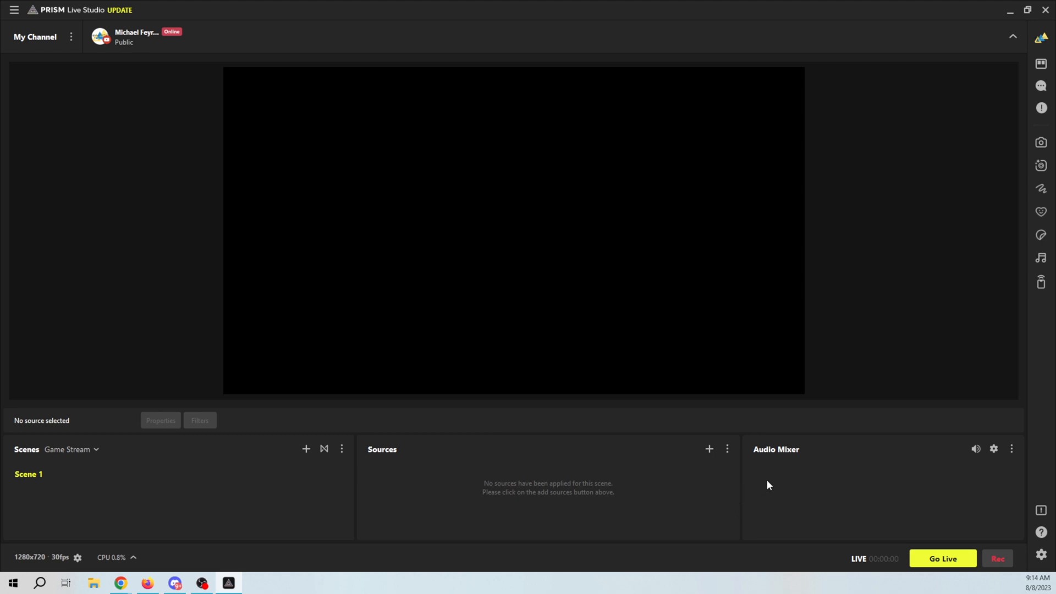
# Step: Apply YouTube's recommended output resolution of 1920x1080 at 30 FPS from the output setting guide
pyautogui.click(1043, 534)
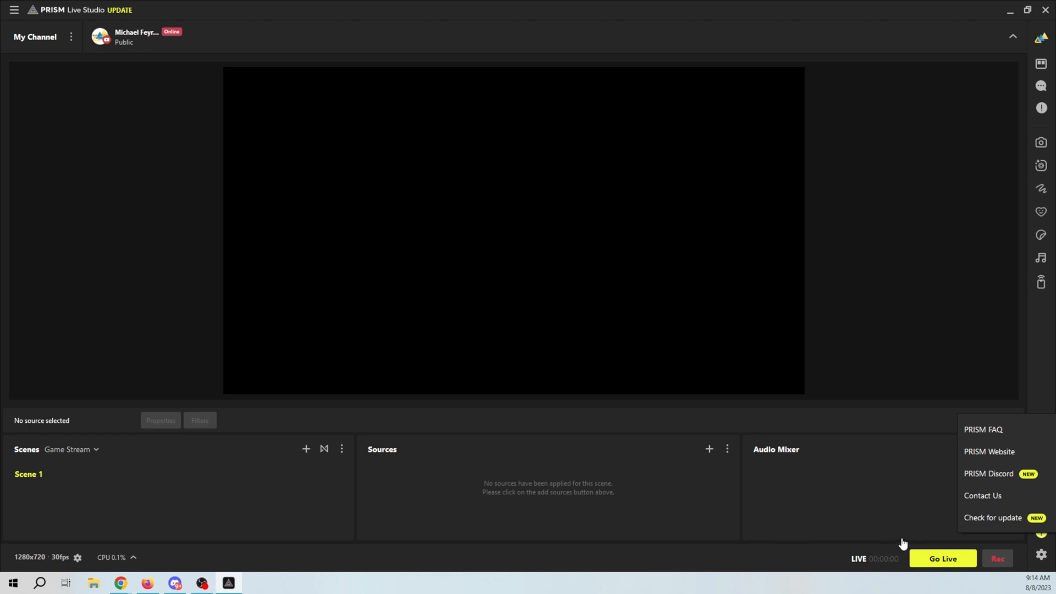
pyautogui.click(874, 513)
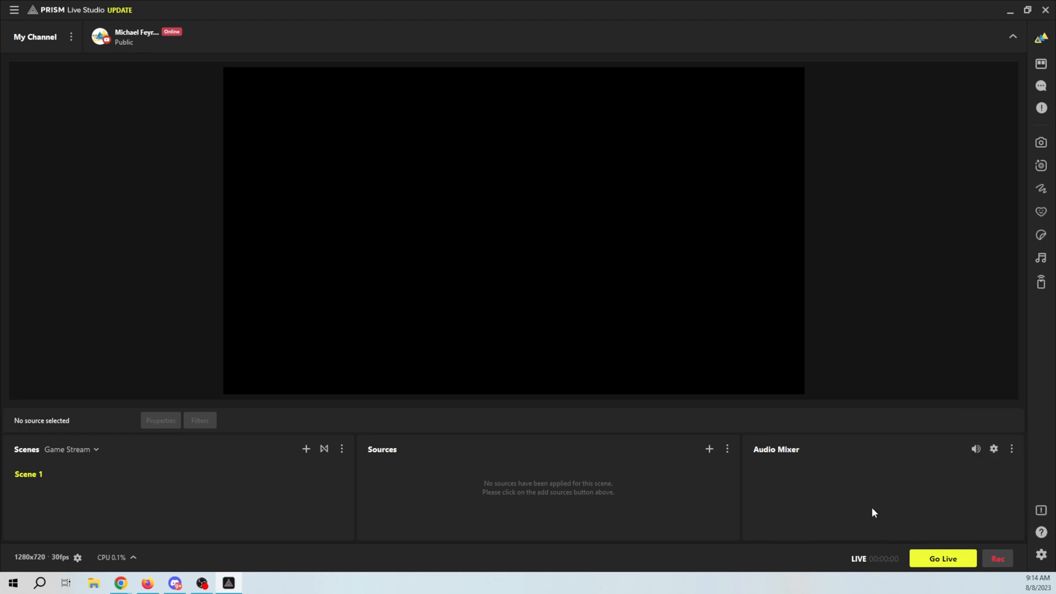
pyautogui.click(1041, 512)
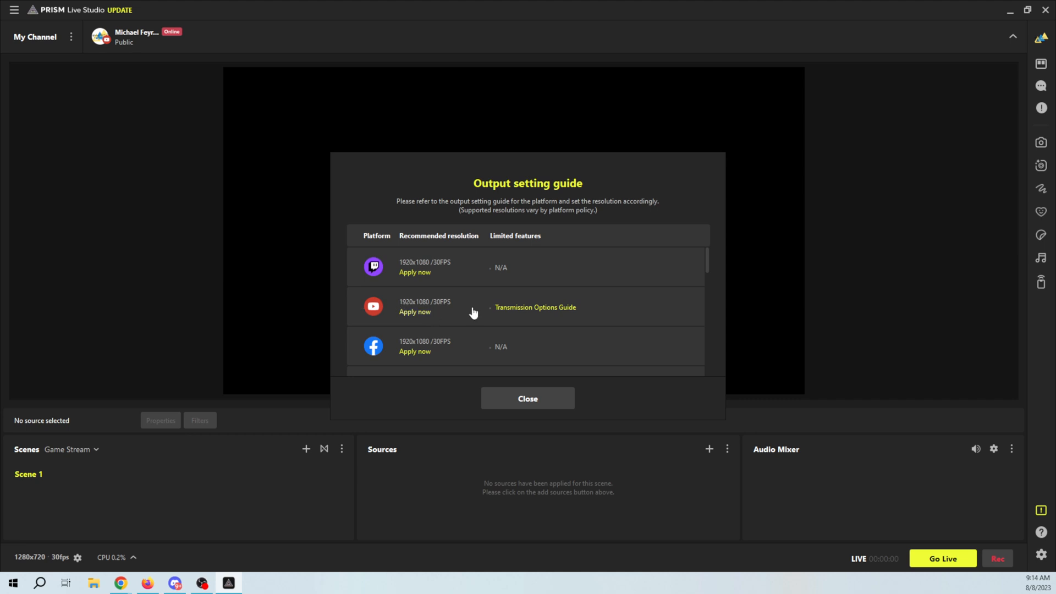
pyautogui.click(413, 313)
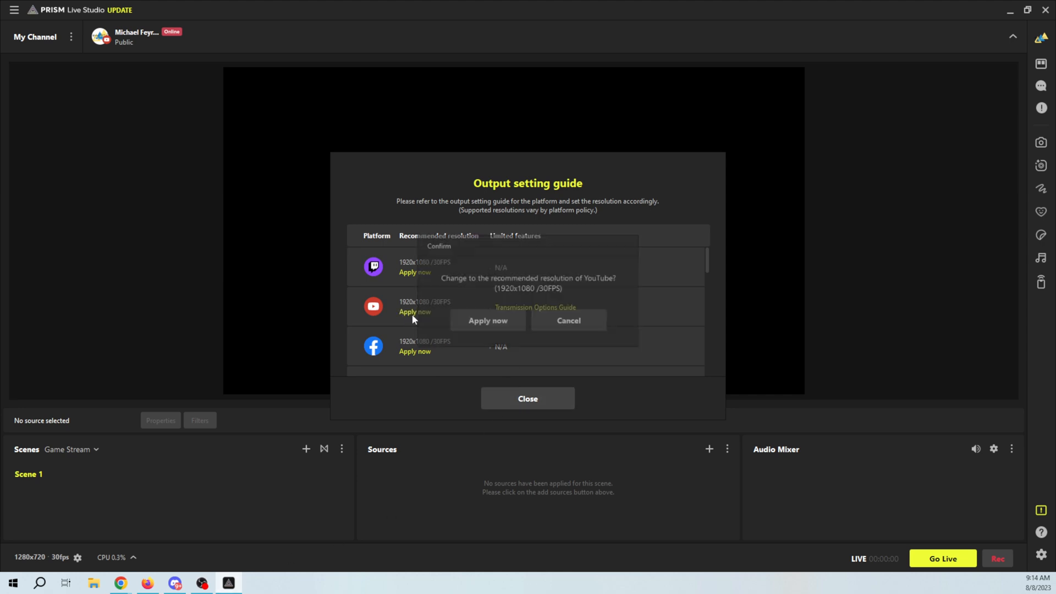
pyautogui.click(486, 327)
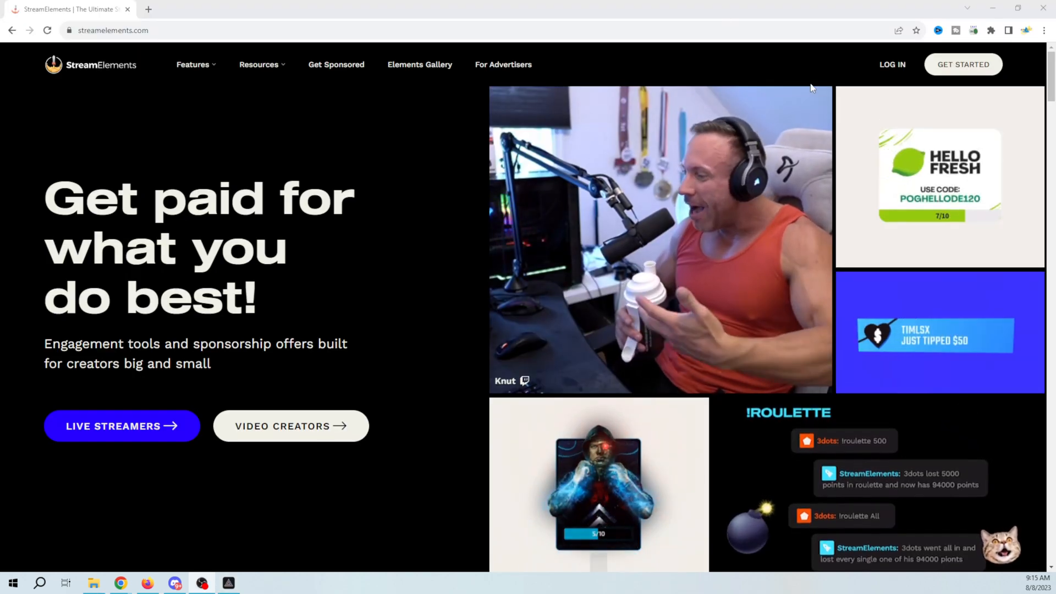
# Step: On the StreamElements website in the browser, log in through YouTube with the main Google account
pyautogui.click(956, 68)
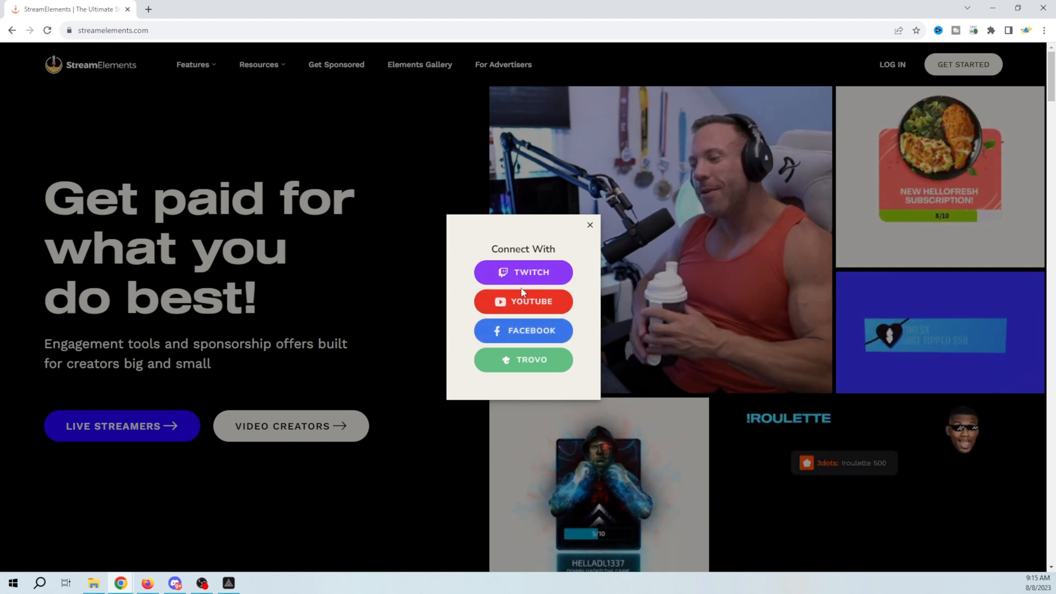
pyautogui.click(590, 226)
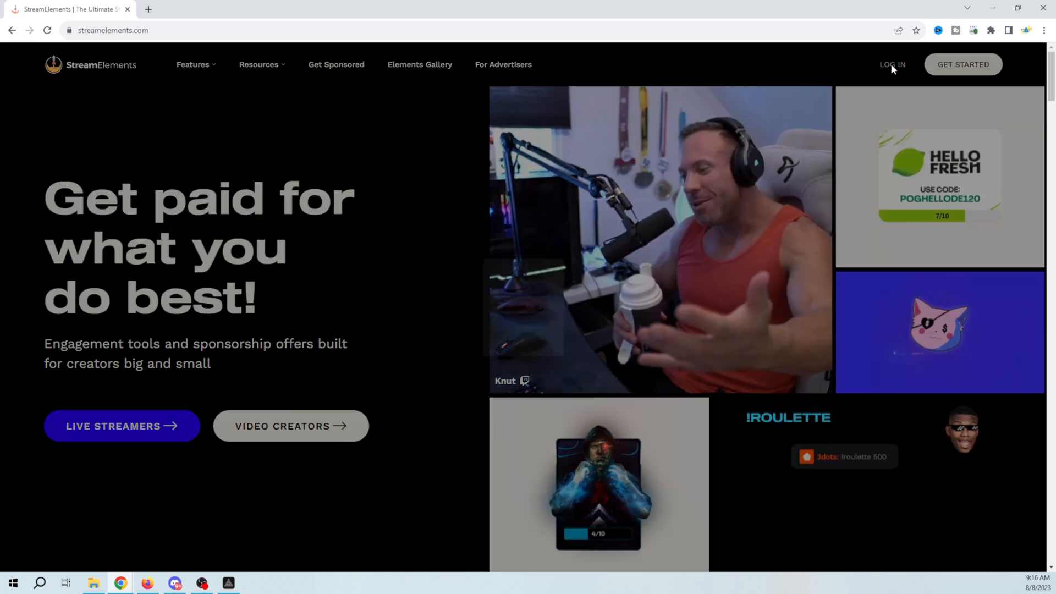
pyautogui.click(891, 64)
pyautogui.click(523, 302)
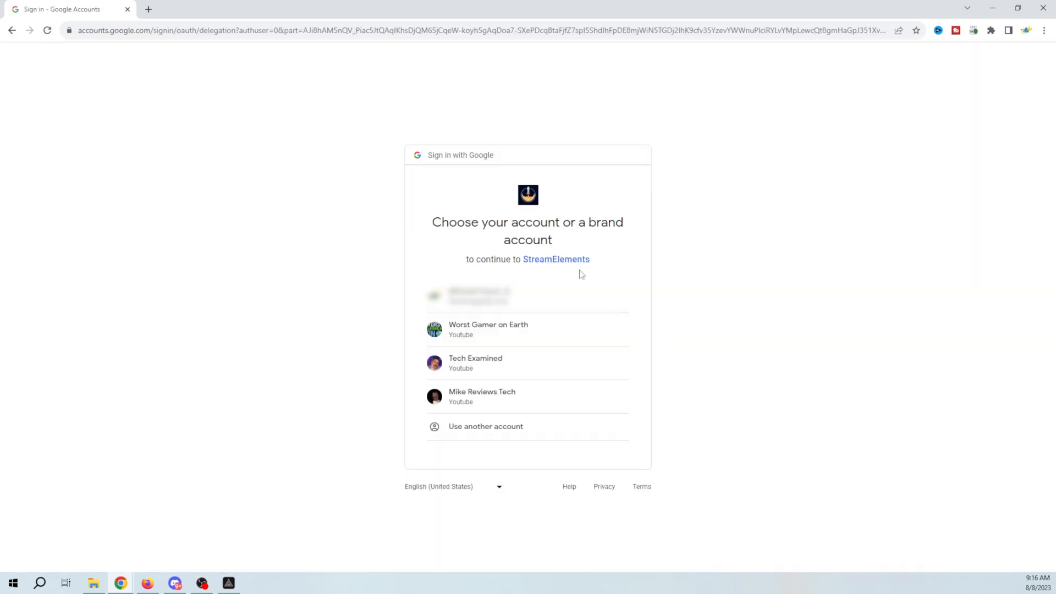
pyautogui.click(504, 303)
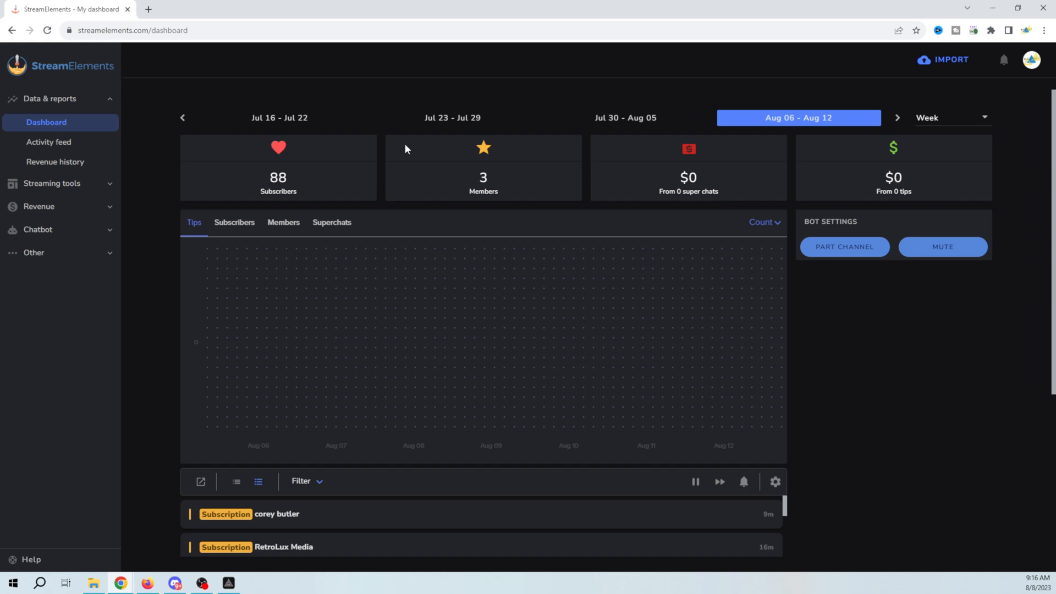
# Step: Open the StreamElements Overlays gallery and look through its Themes, Alerts and Widgets categories
pyautogui.click(85, 190)
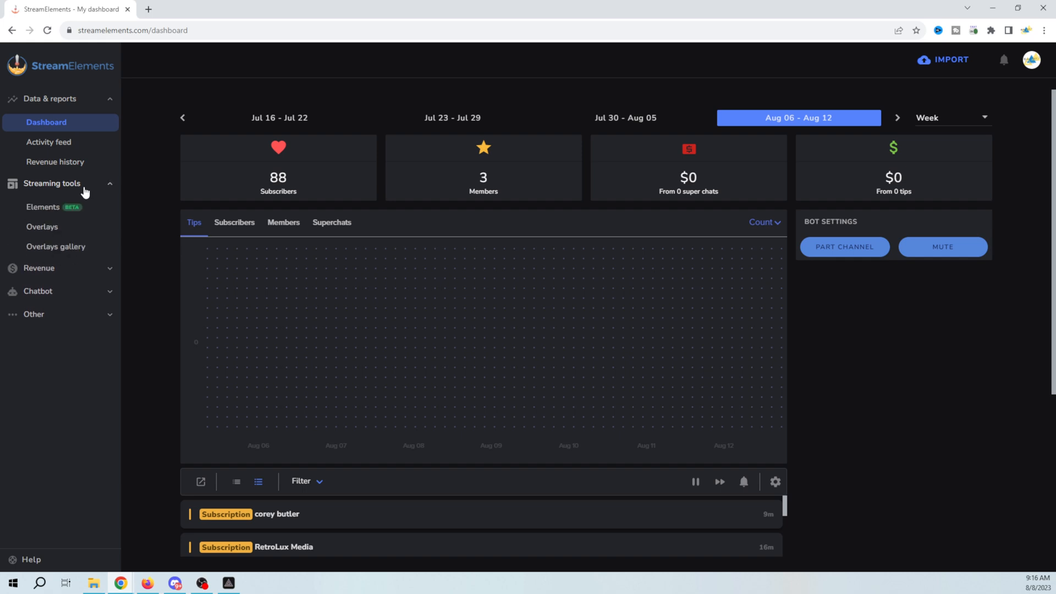
pyautogui.click(55, 249)
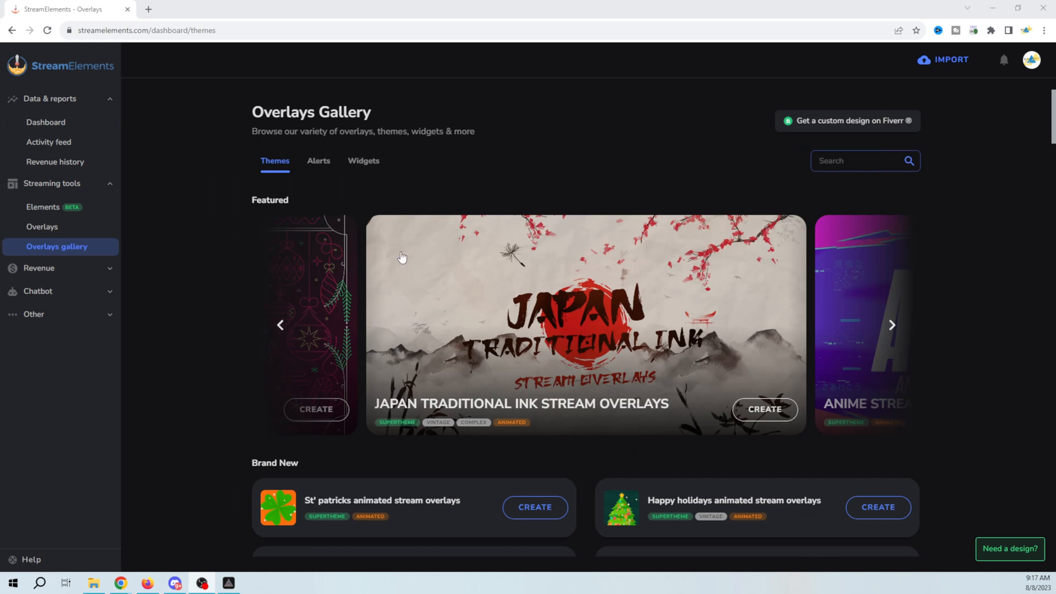
pyautogui.scroll(-2, 395, 265)
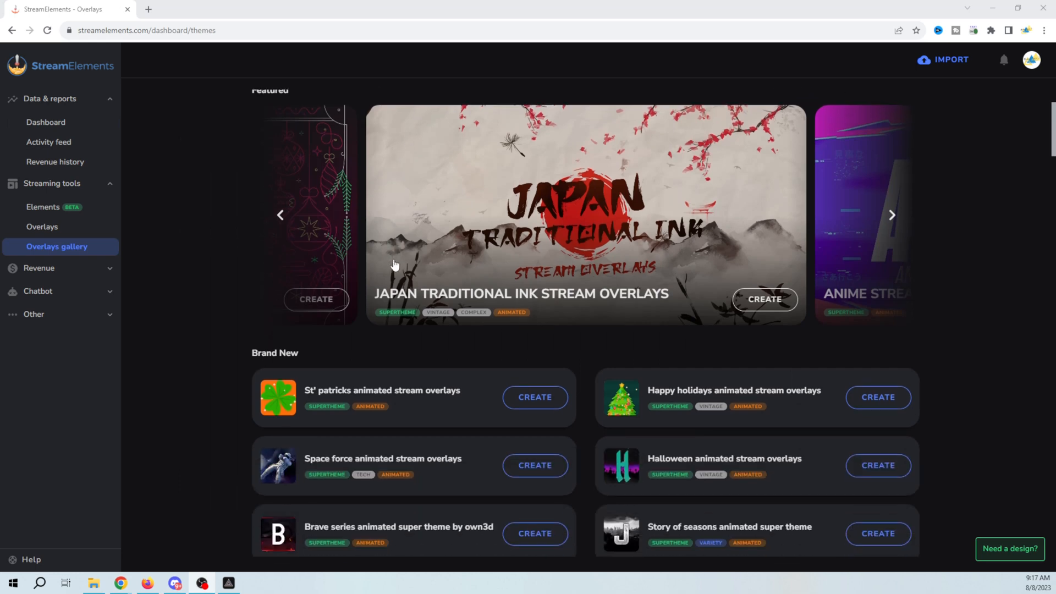
pyautogui.scroll(2, 395, 265)
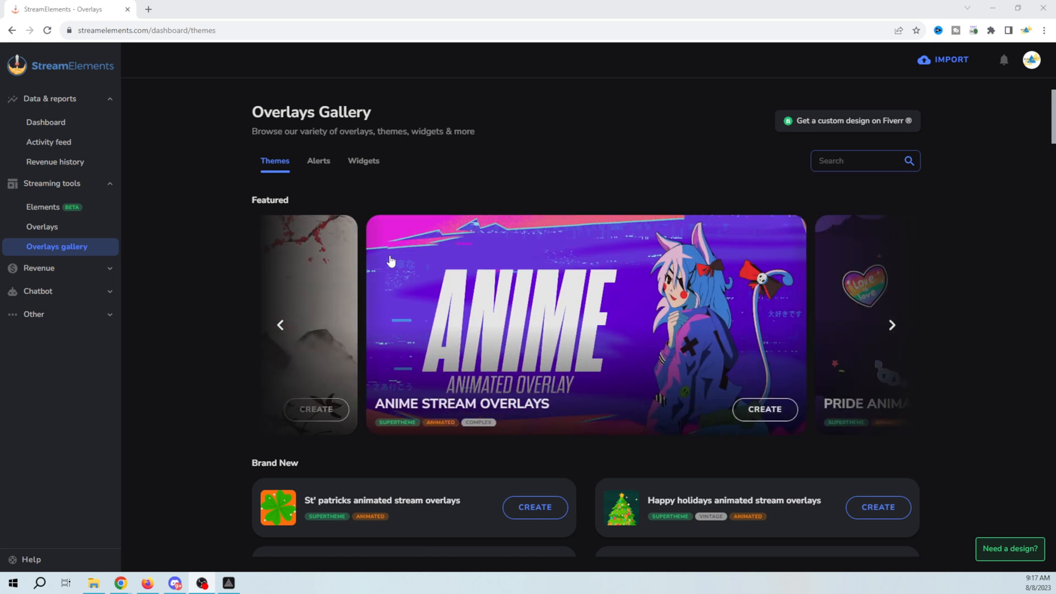
pyautogui.click(315, 168)
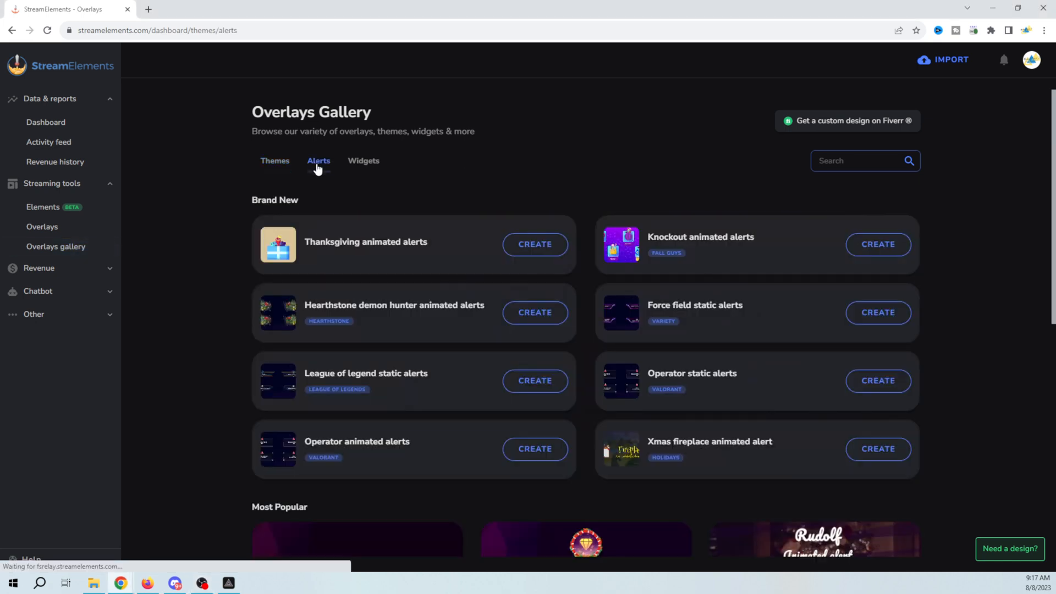
pyautogui.click(366, 165)
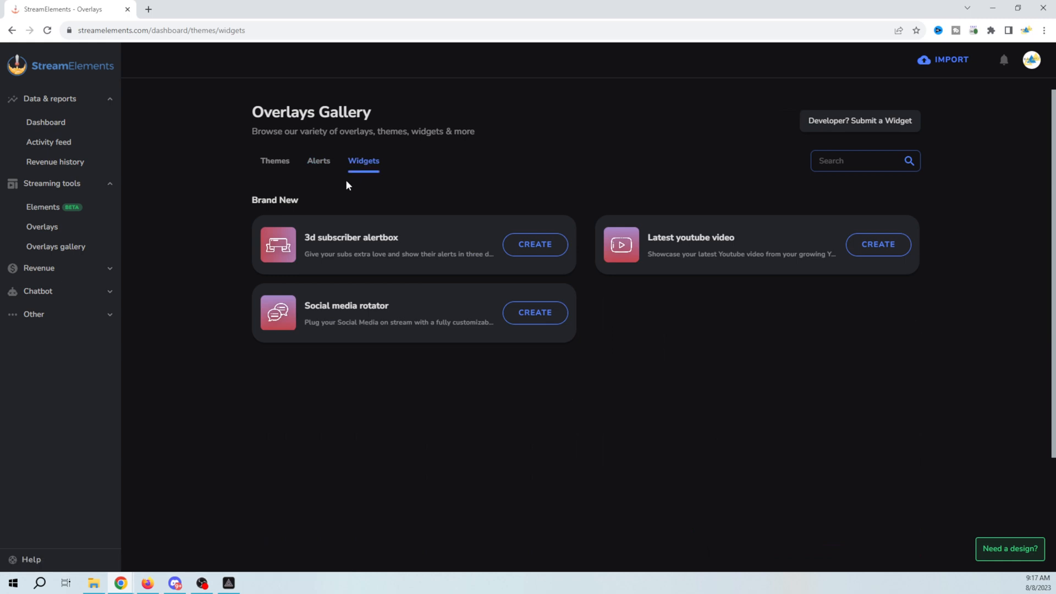
pyautogui.click(273, 166)
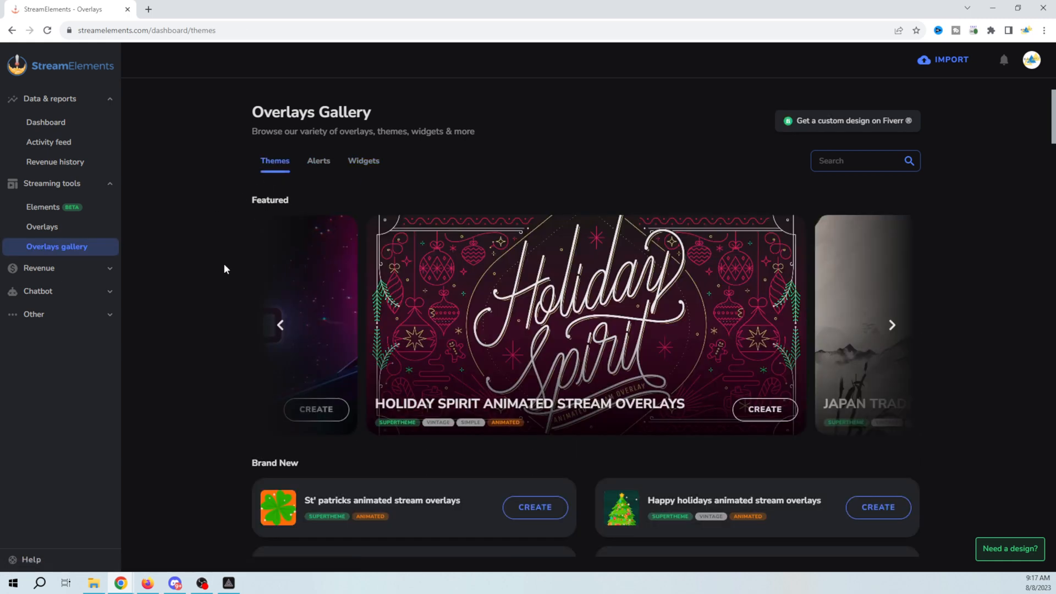
# Step: Browse the complete list of overlay themes in the gallery for a suitable design
pyautogui.scroll(-2, 225, 269)
pyautogui.scroll(-10, 225, 268)
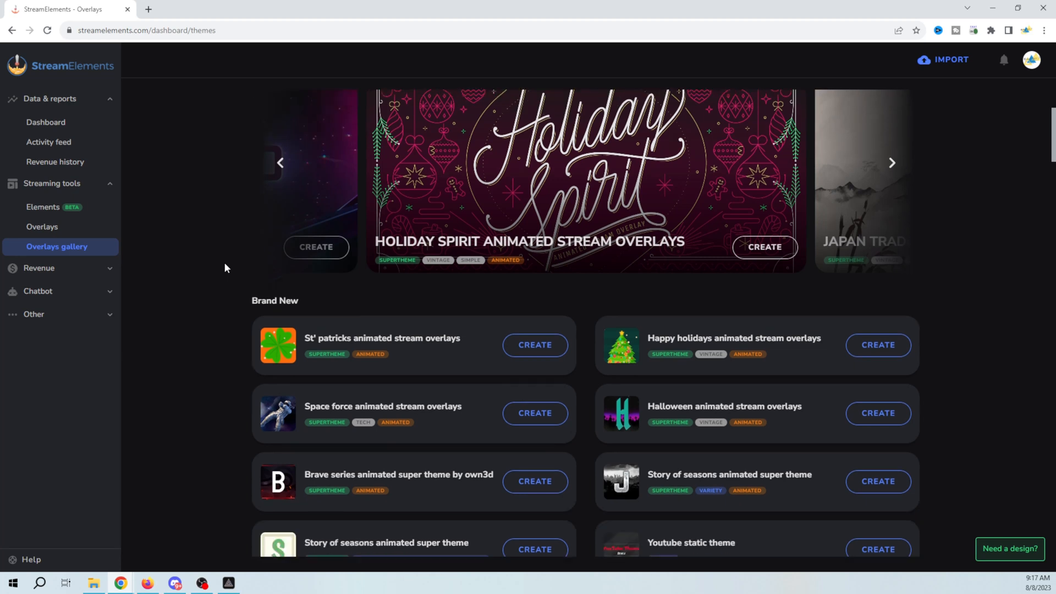
pyautogui.scroll(-15, 230, 264)
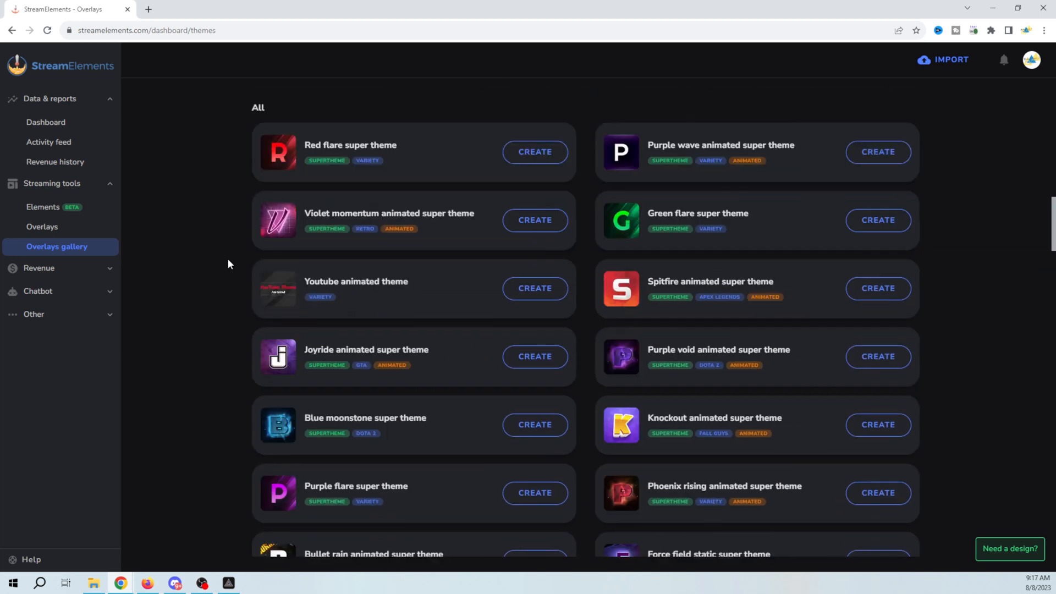
pyautogui.scroll(-15, 230, 264)
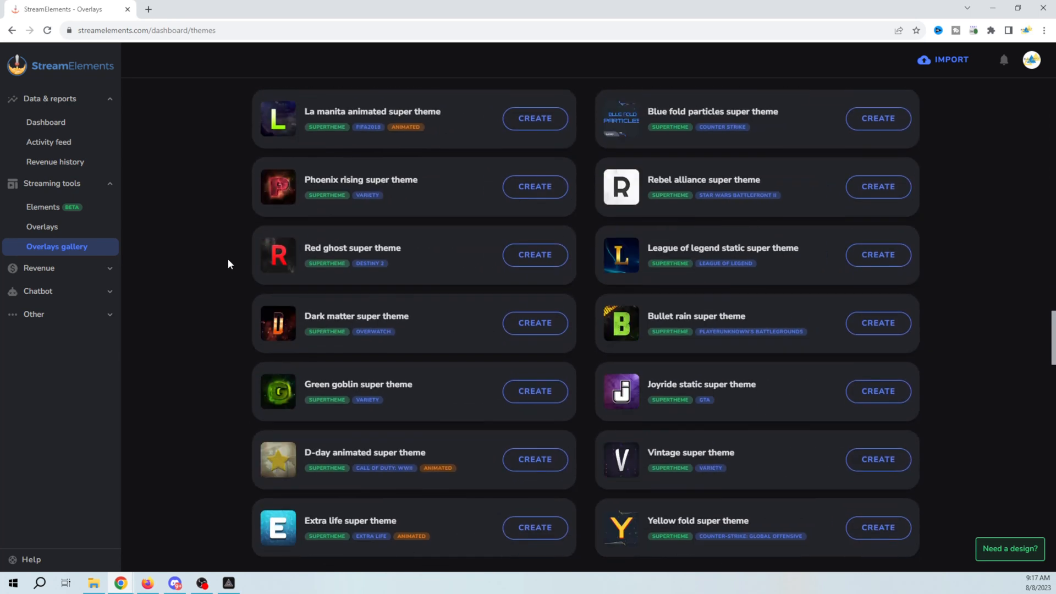
pyautogui.scroll(-15, 229, 264)
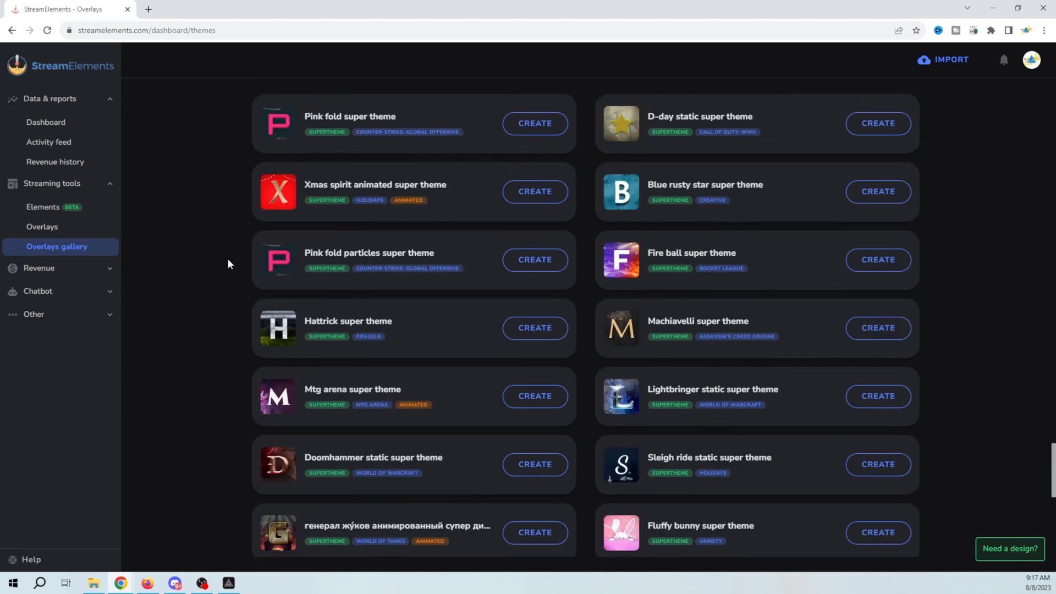
pyautogui.scroll(10, 230, 264)
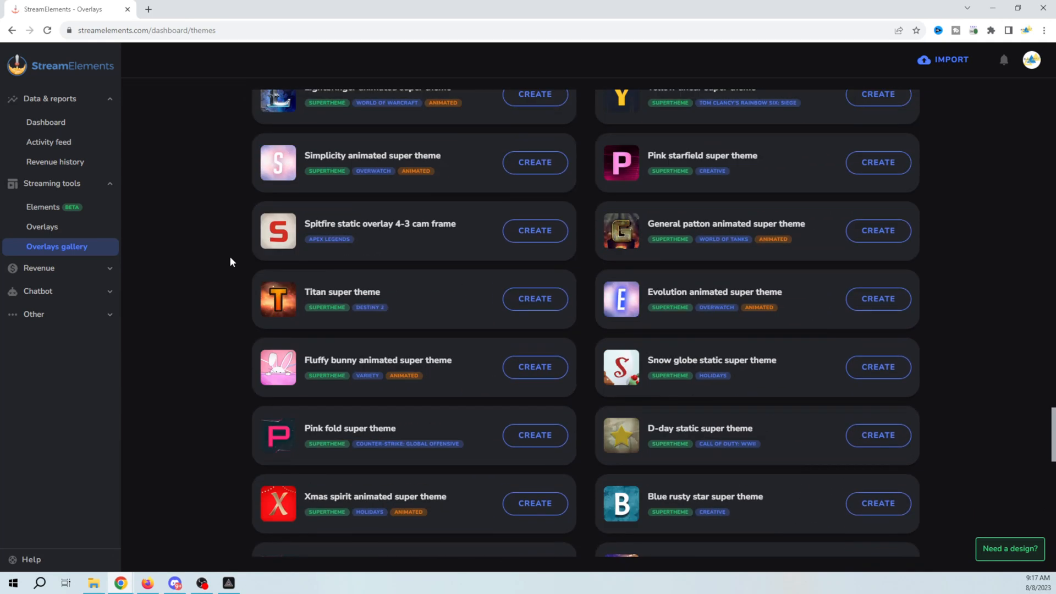
pyautogui.scroll(15, 230, 262)
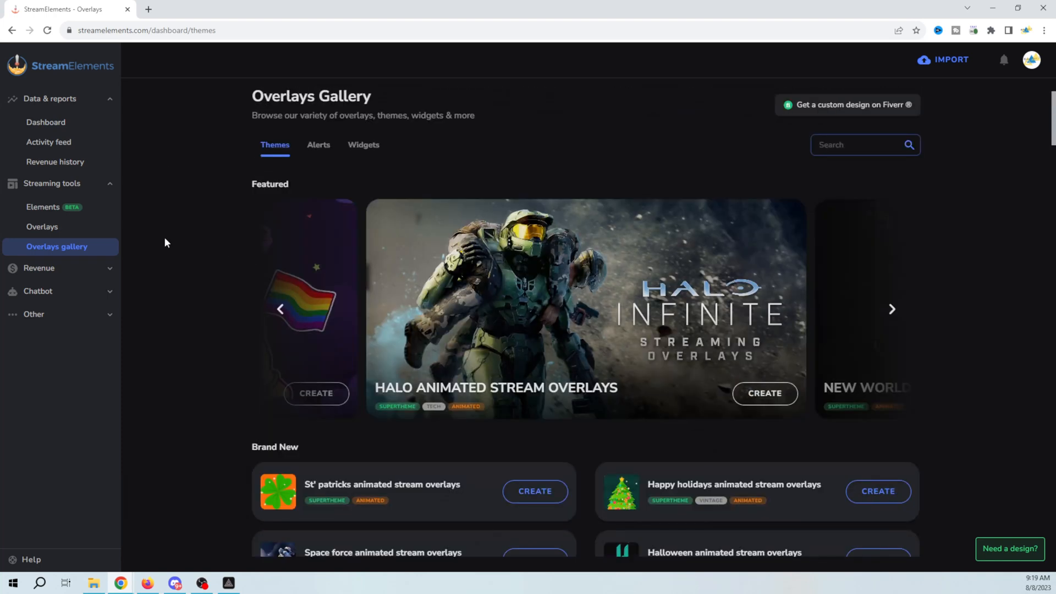
# Step: Create an overlay from the Space Force animated stream overlays theme and copy its In Game YouTube scene link
pyautogui.scroll(-3, 164, 242)
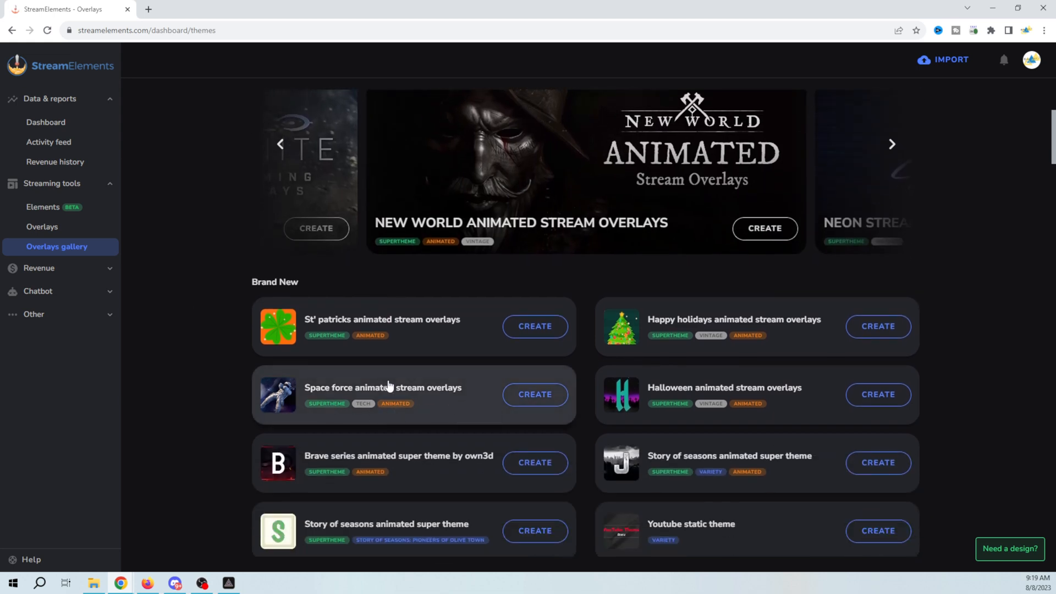
pyautogui.click(437, 398)
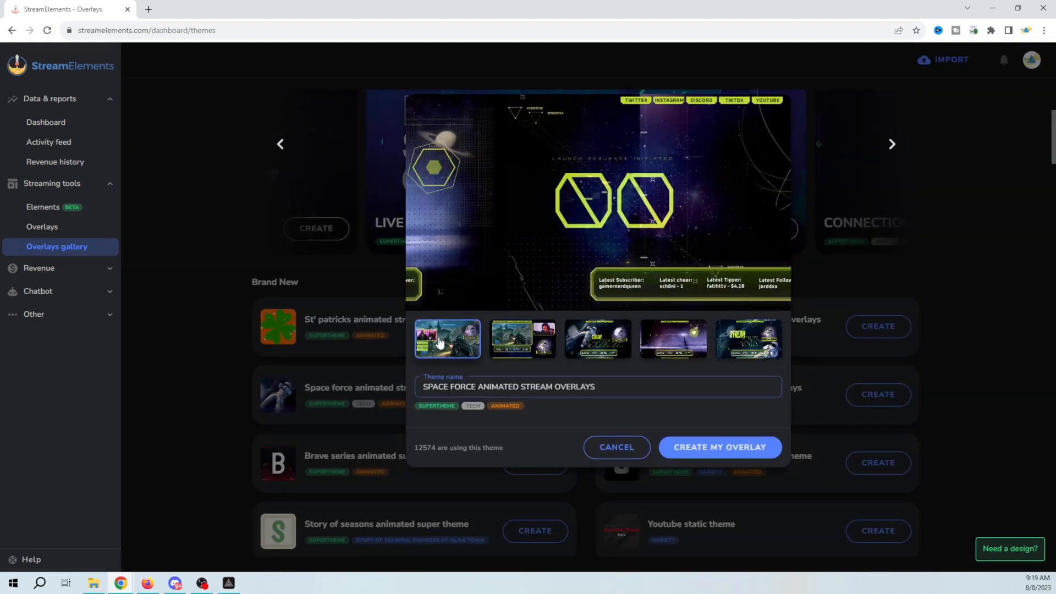
pyautogui.click(733, 450)
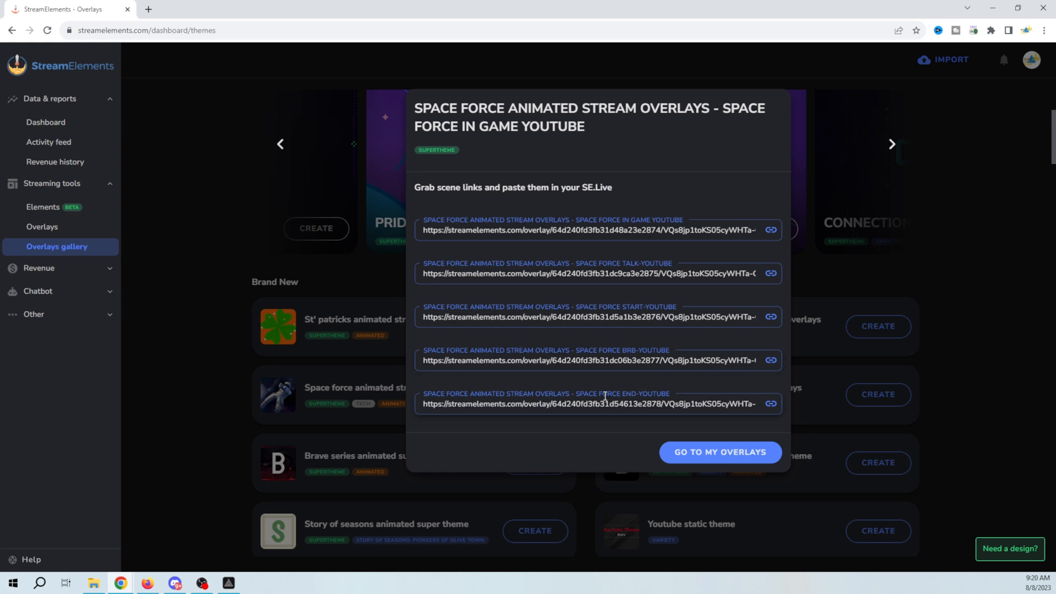
pyautogui.click(771, 231)
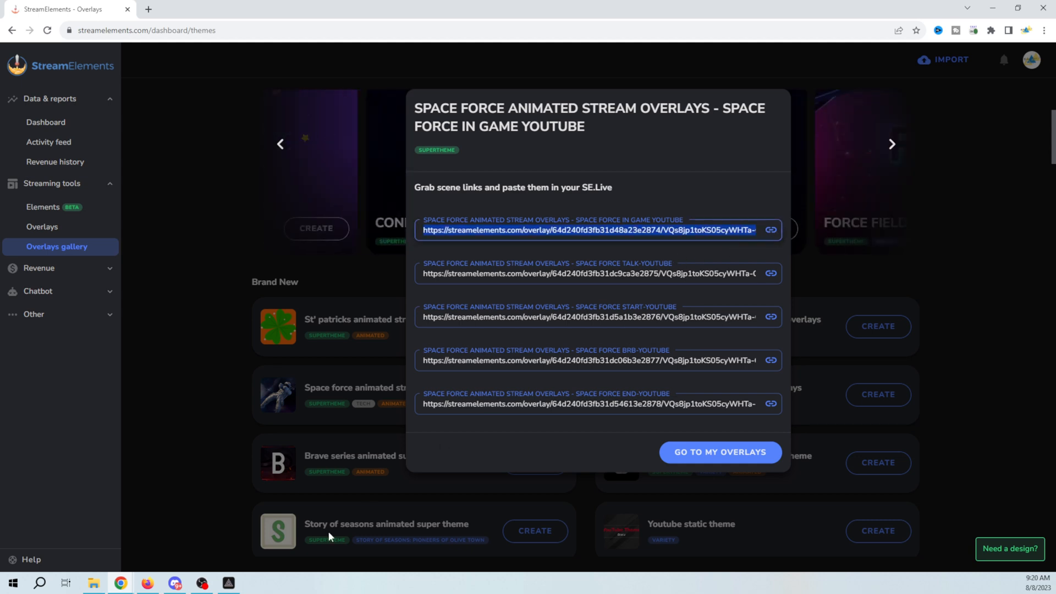
# Step: Switch to PRISM Live Studio and rename Scene 1 as Game
pyautogui.click(229, 584)
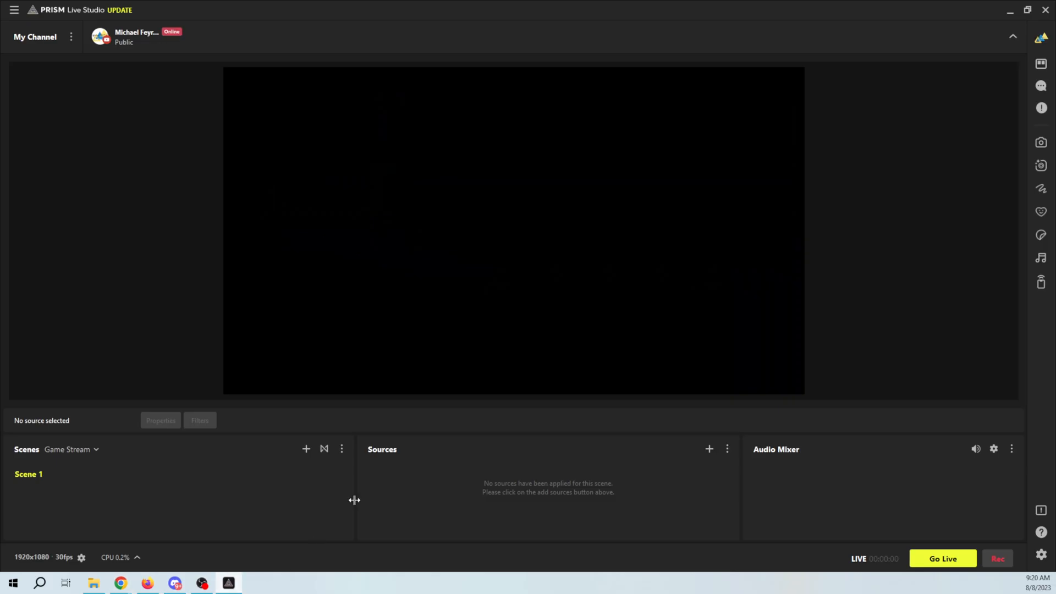
pyautogui.rightClick(39, 476)
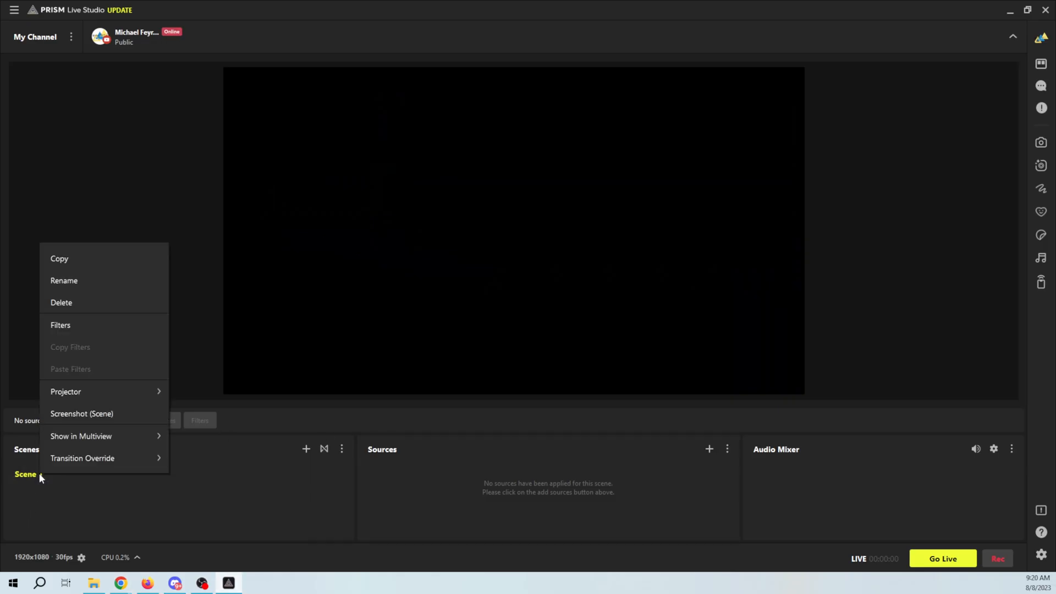
pyautogui.click(86, 283)
pyautogui.write('G')
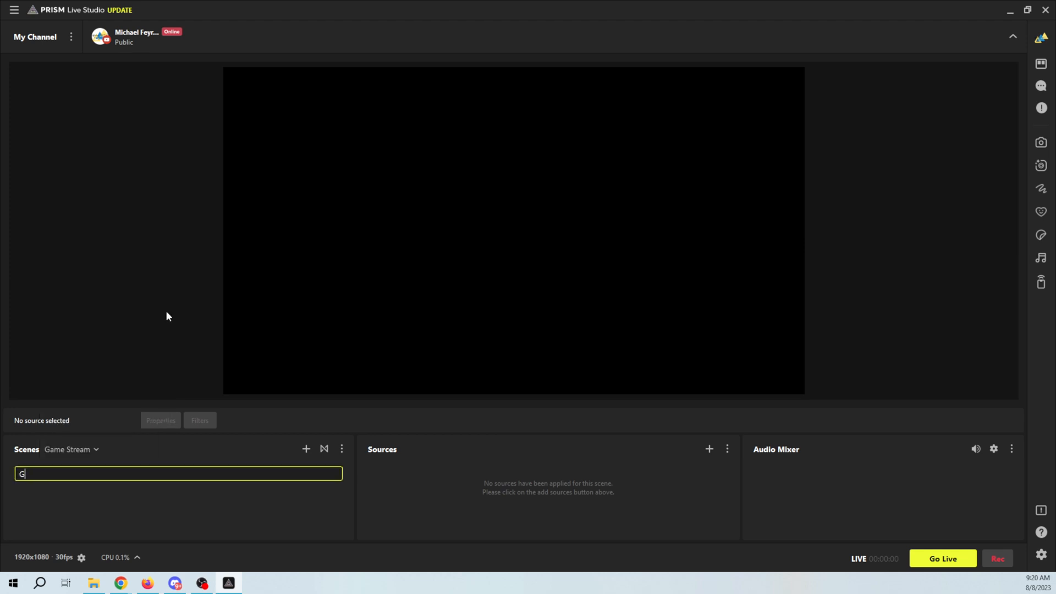
pyautogui.write('ame')
pyautogui.press('Return')
# Step: Add a new Browser source named Game Scene to the Game scene
pyautogui.click(710, 450)
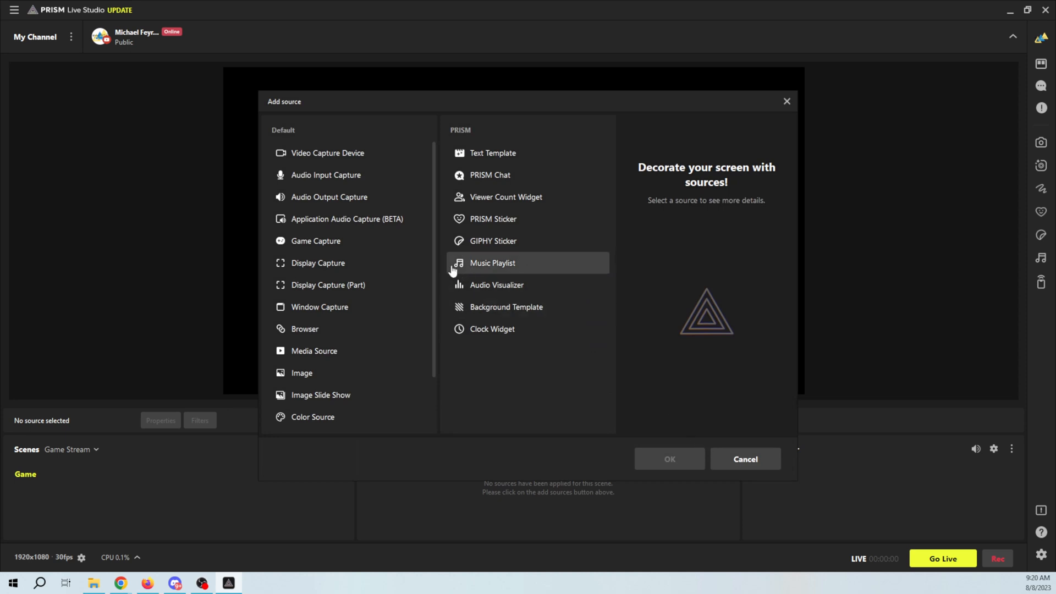
pyautogui.click(307, 332)
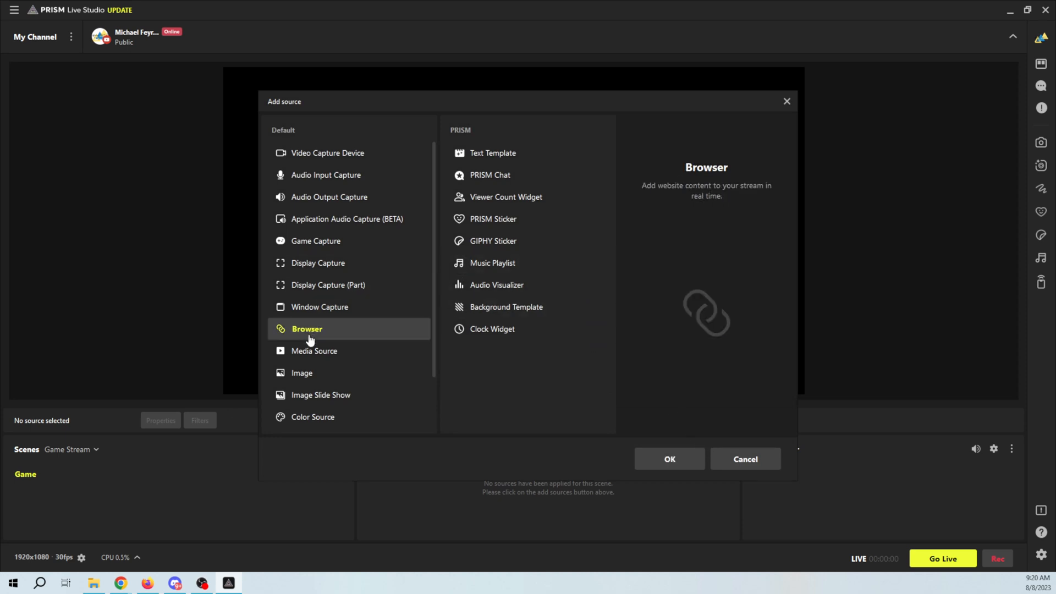
pyautogui.click(684, 461)
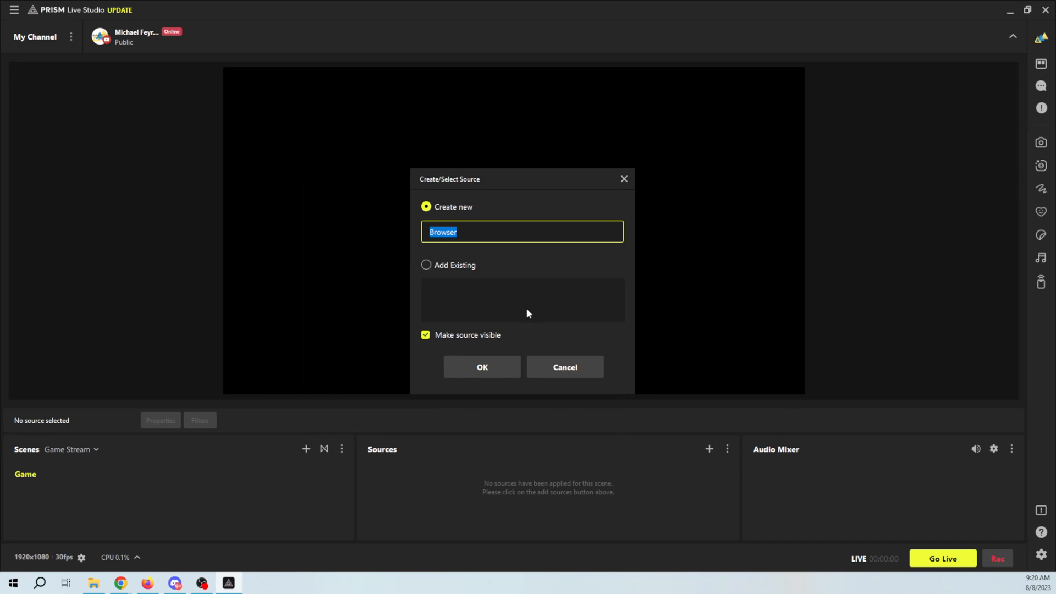
pyautogui.write('Game Scene')
pyautogui.press('Return')
# Step: Replace the Game Scene source's URL with the copied private overlay link and set its size to 1920 wide by 1080 high
pyautogui.moveTo(554, 244); pyautogui.dragTo(398, 236)
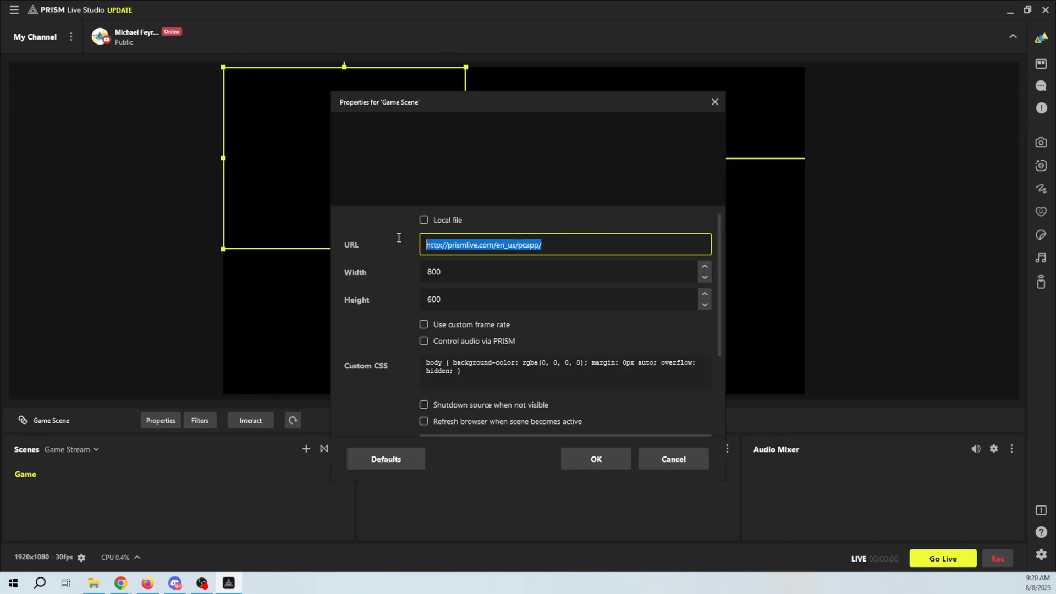
pyautogui.hotkey('ctrl', 'v')
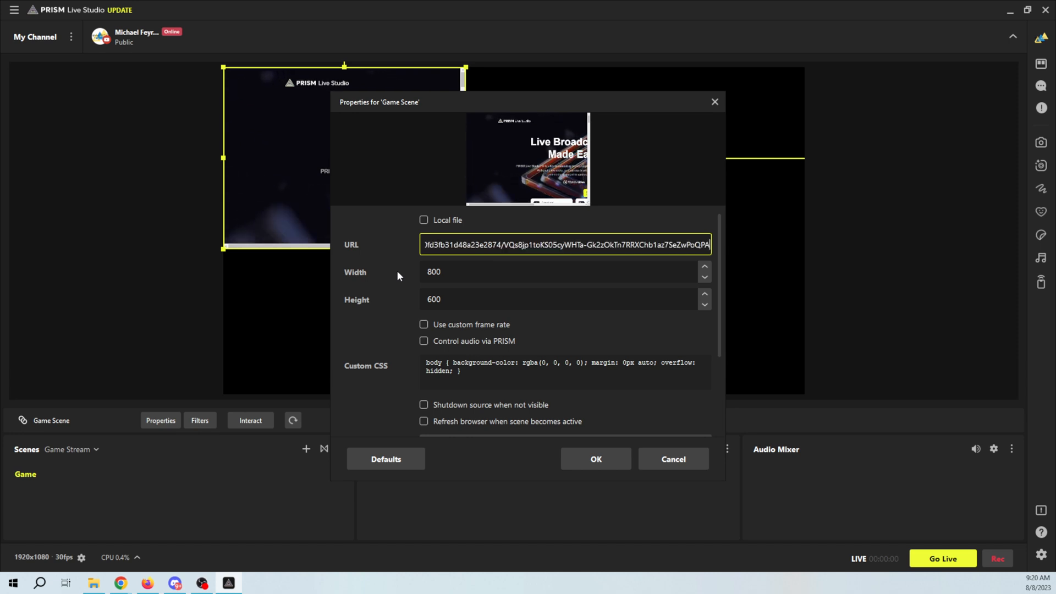
pyautogui.doubleClick(456, 269)
pyautogui.write('1')
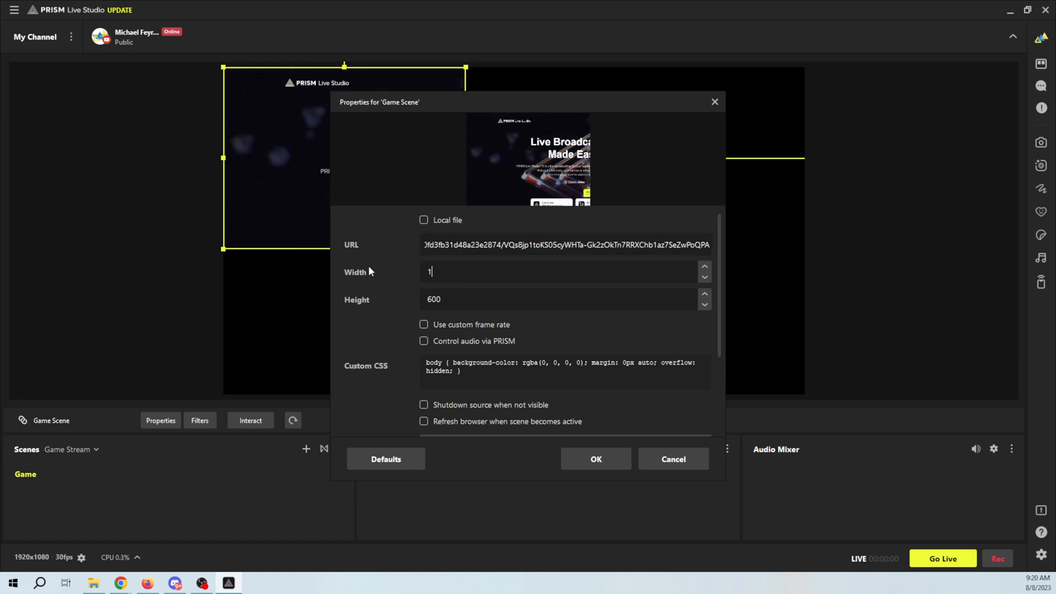
pyautogui.write('920')
pyautogui.press('Tab')
pyautogui.write('1080')
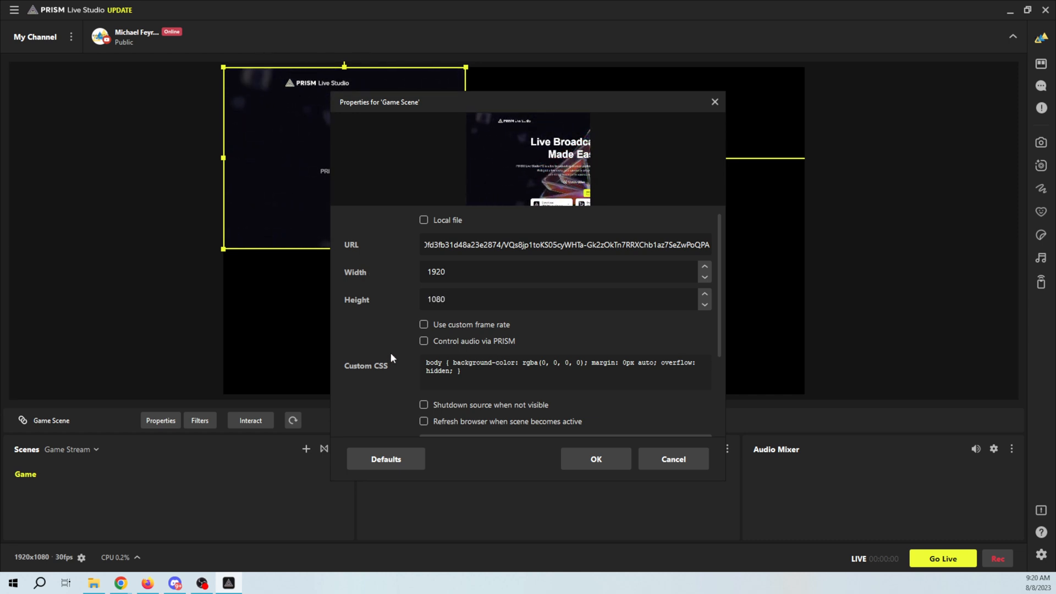
# Step: Enable Control audio via PRISM for the Game Scene source and accept its properties
pyautogui.click(424, 341)
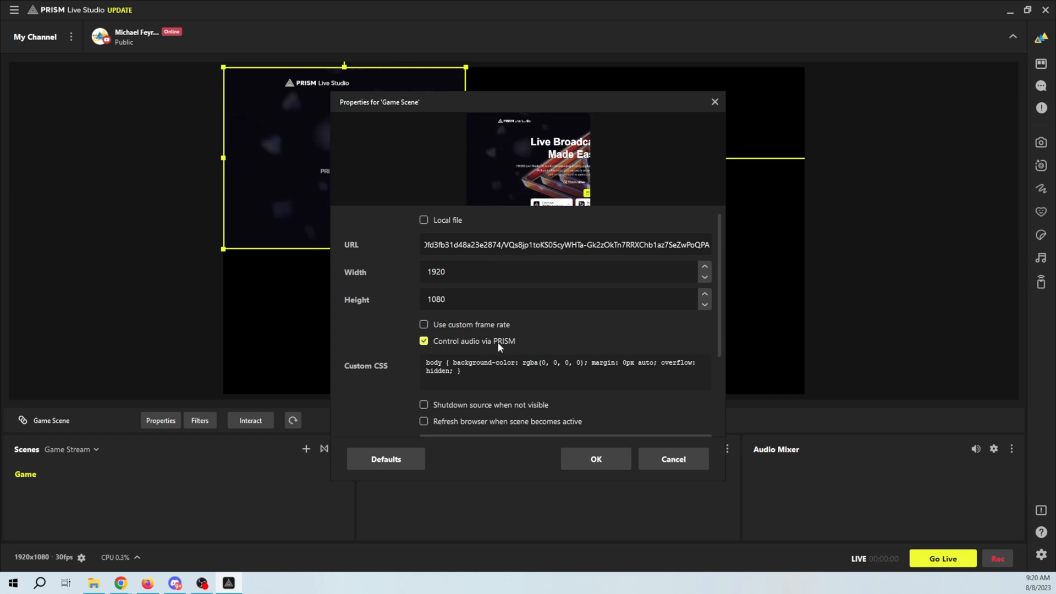
pyautogui.scroll(-2, 380, 358)
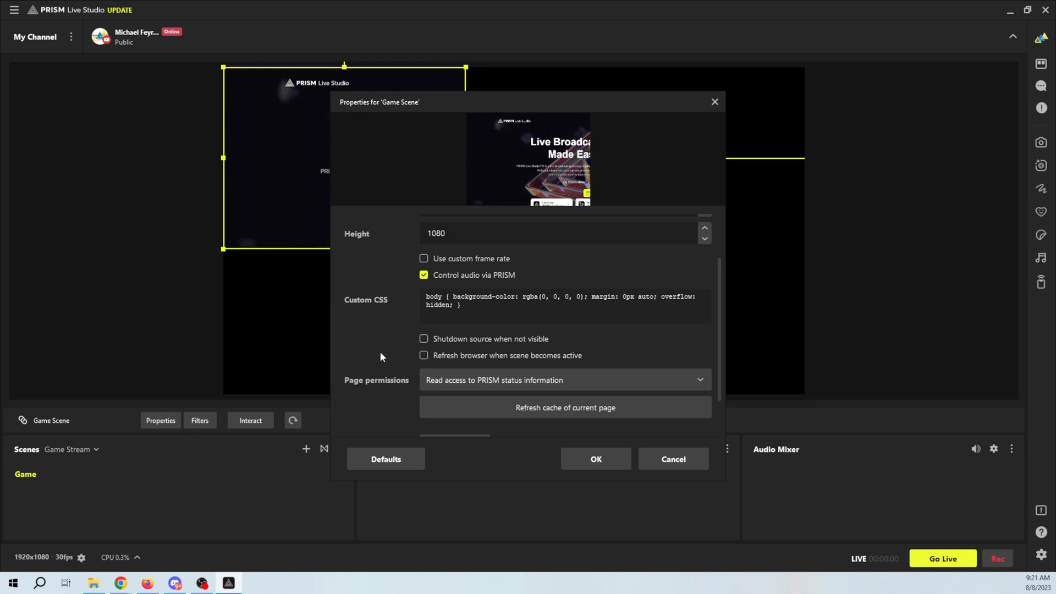
pyautogui.scroll(-2, 381, 355)
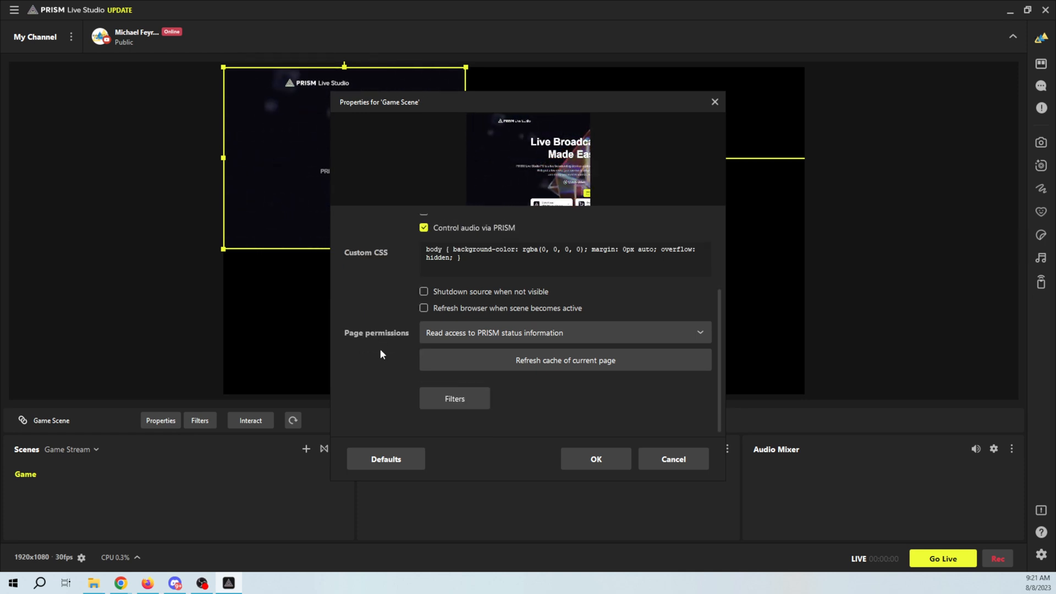
pyautogui.click(590, 460)
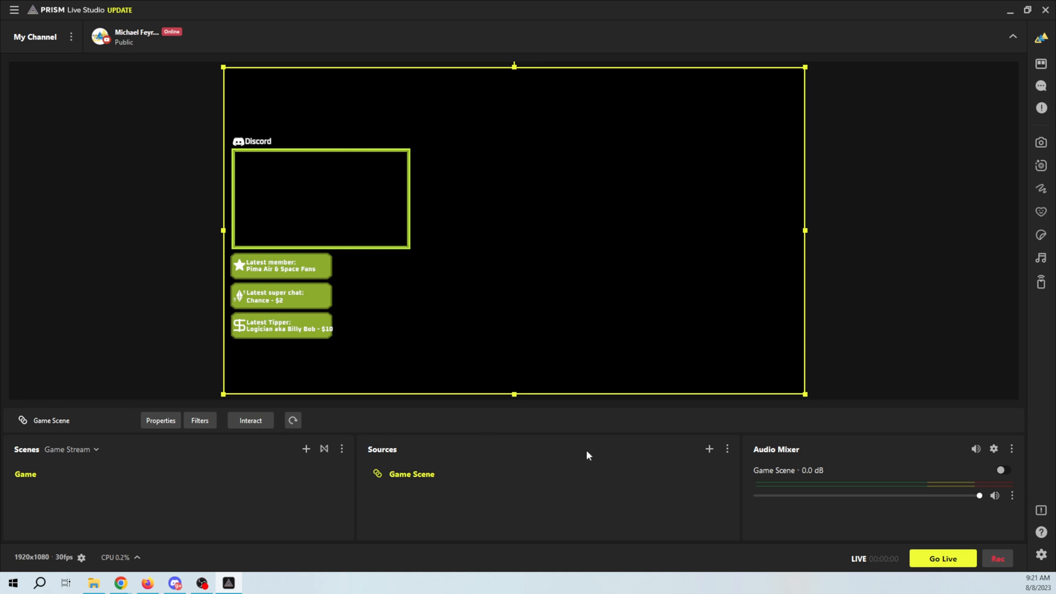
# Step: Add a new Video Capture Device source named cam to the Game scene
pyautogui.click(713, 450)
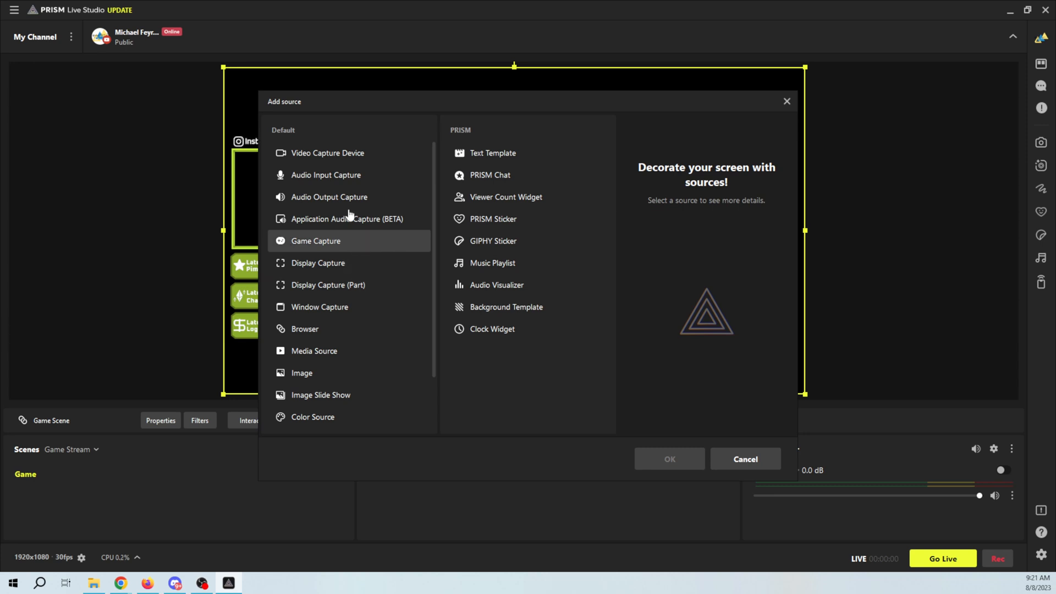
pyautogui.click(335, 159)
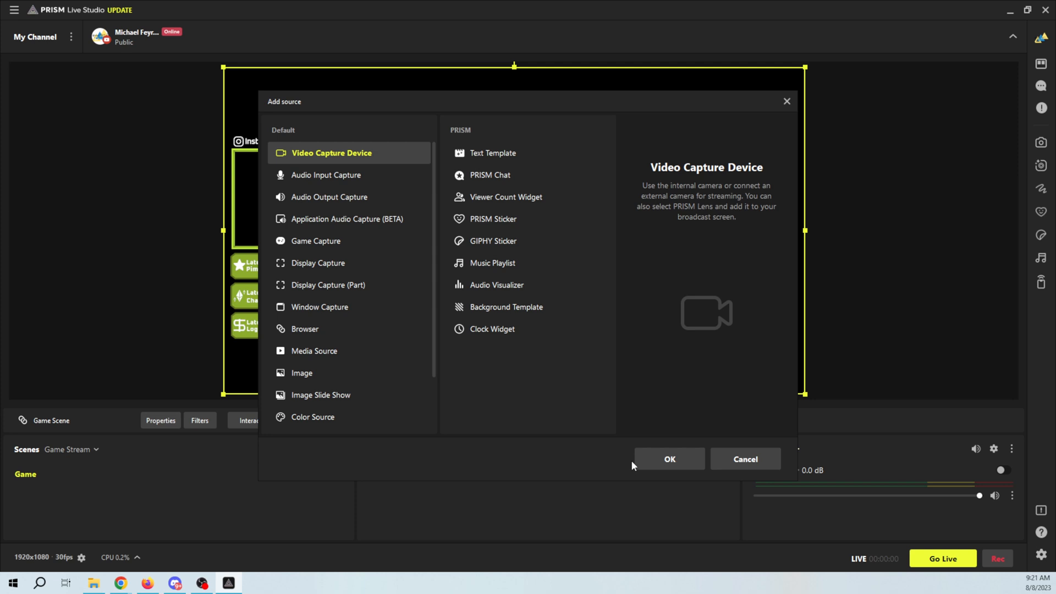
pyautogui.click(661, 459)
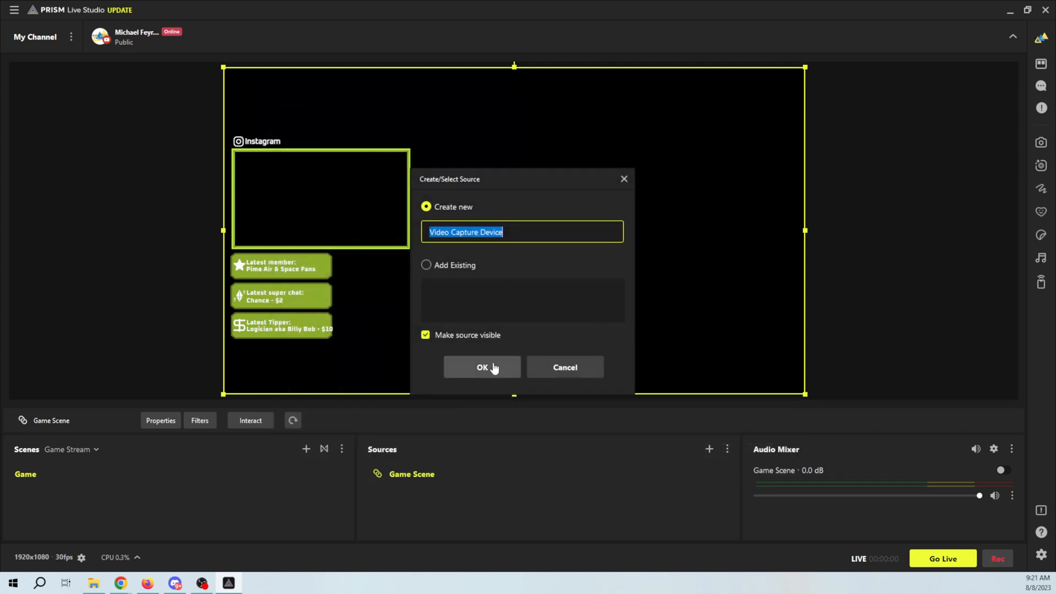
pyautogui.write('cam')
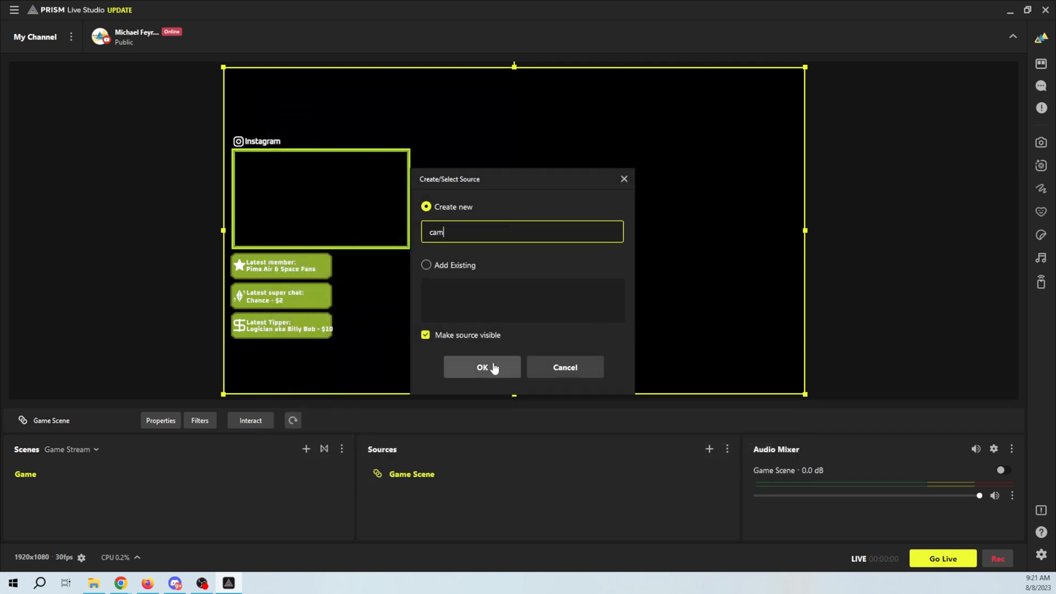
pyautogui.click(494, 368)
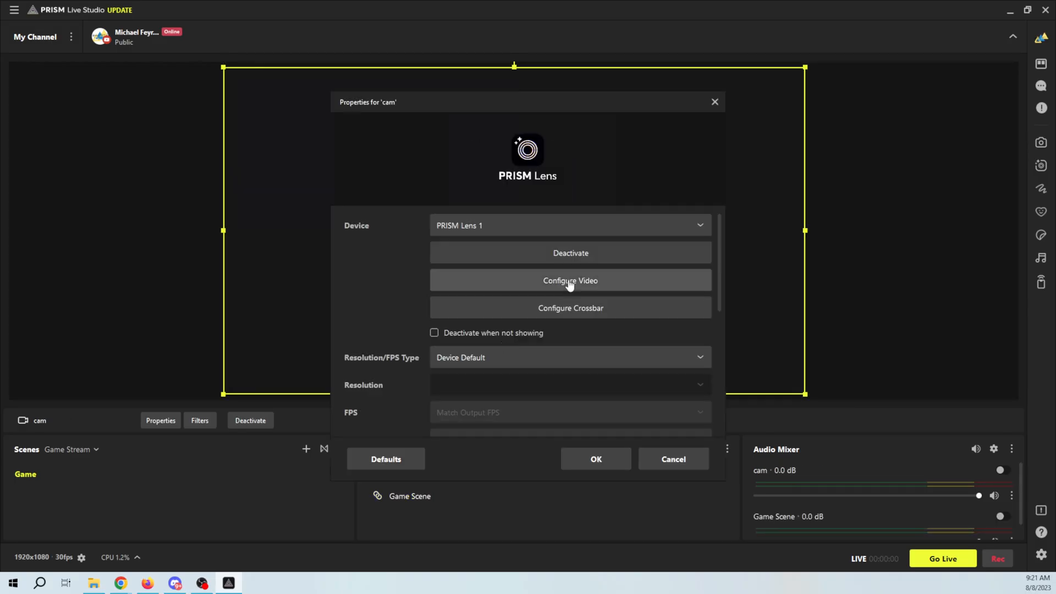
# Step: Set the cam source's device to Cam Link Pro HDMI-1 / Multiview with Cam Link Pro Audio-1 as custom audio device, and accept its properties
pyautogui.click(567, 226)
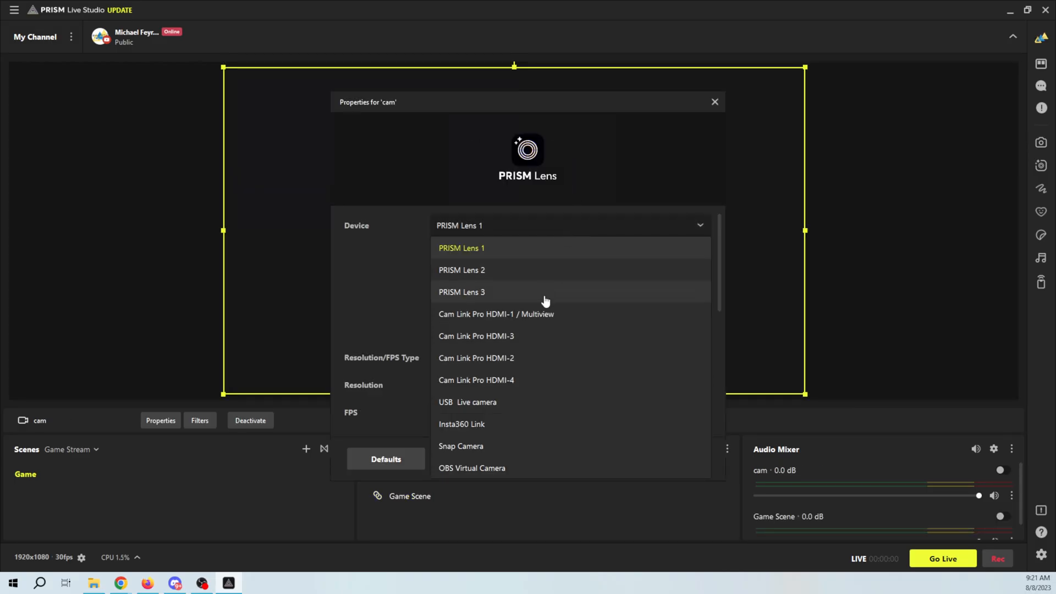
pyautogui.click(531, 314)
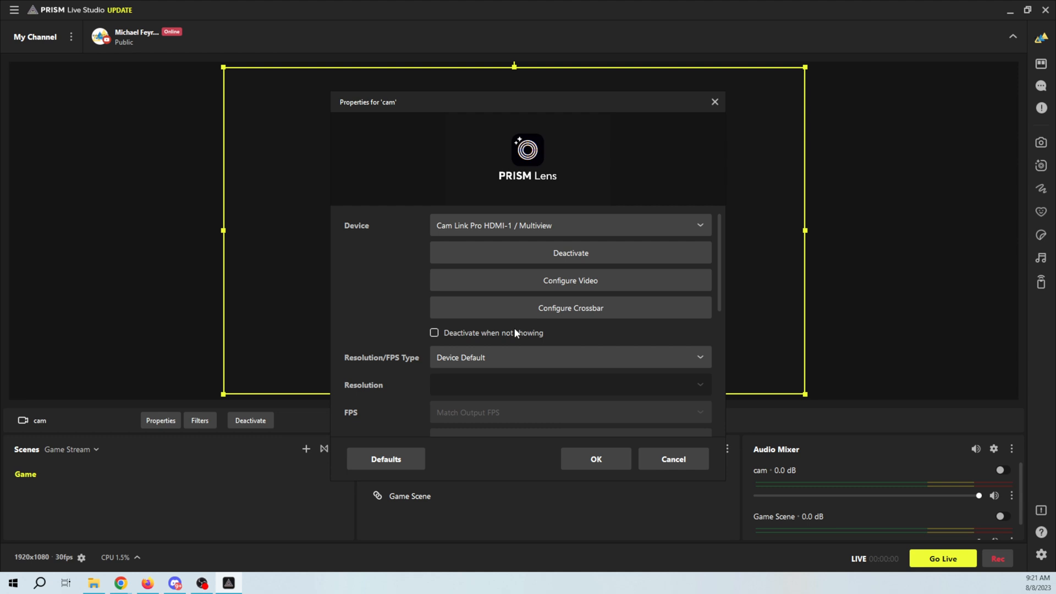
pyautogui.scroll(-5, 563, 355)
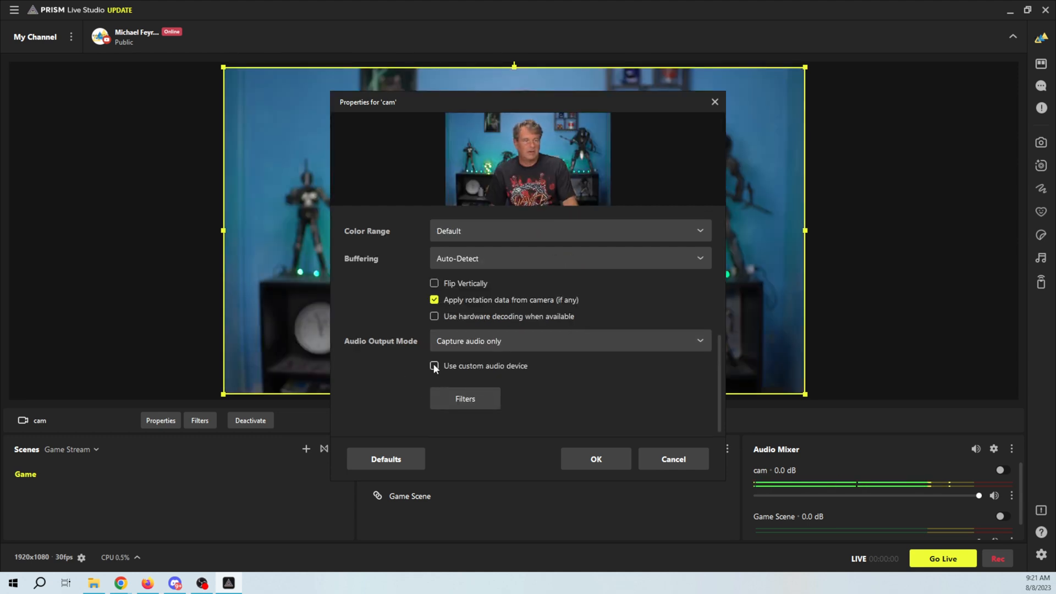
pyautogui.click(434, 366)
pyautogui.click(564, 391)
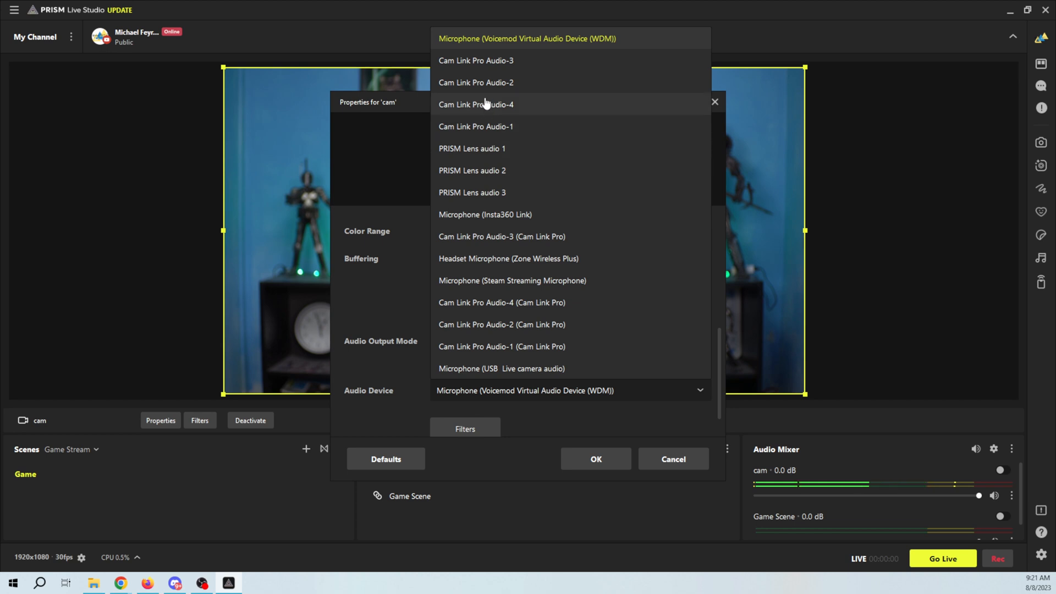
pyautogui.click(485, 127)
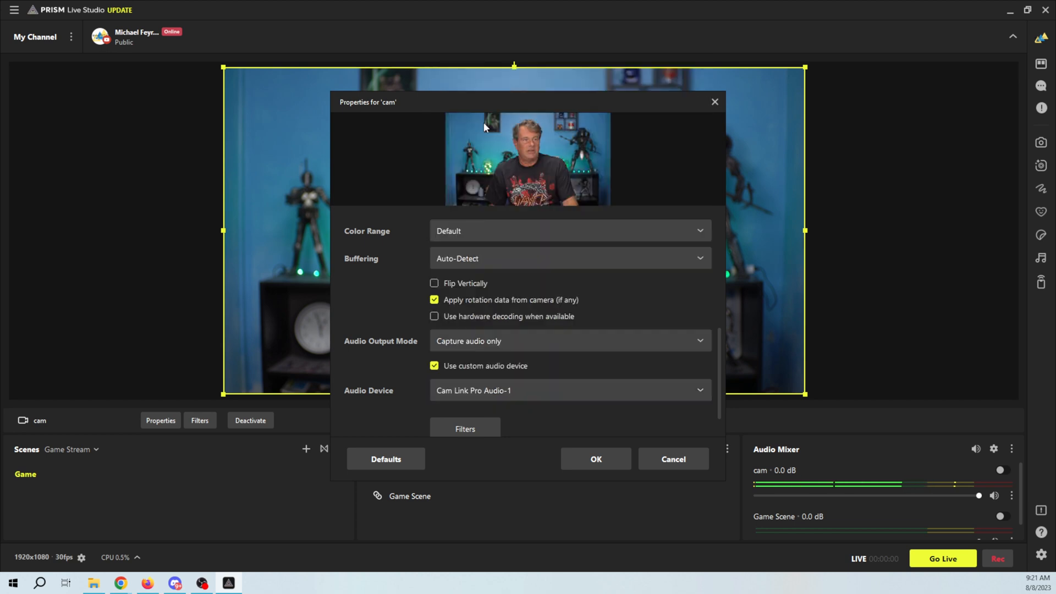
pyautogui.click(592, 460)
# Step: Scale and position the cam video inside the overlay's camera frame and place cam below Game Scene in the source order
pyautogui.moveTo(810, 394); pyautogui.dragTo(287, 226)
pyautogui.moveTo(415, 474); pyautogui.dragTo(412, 506)
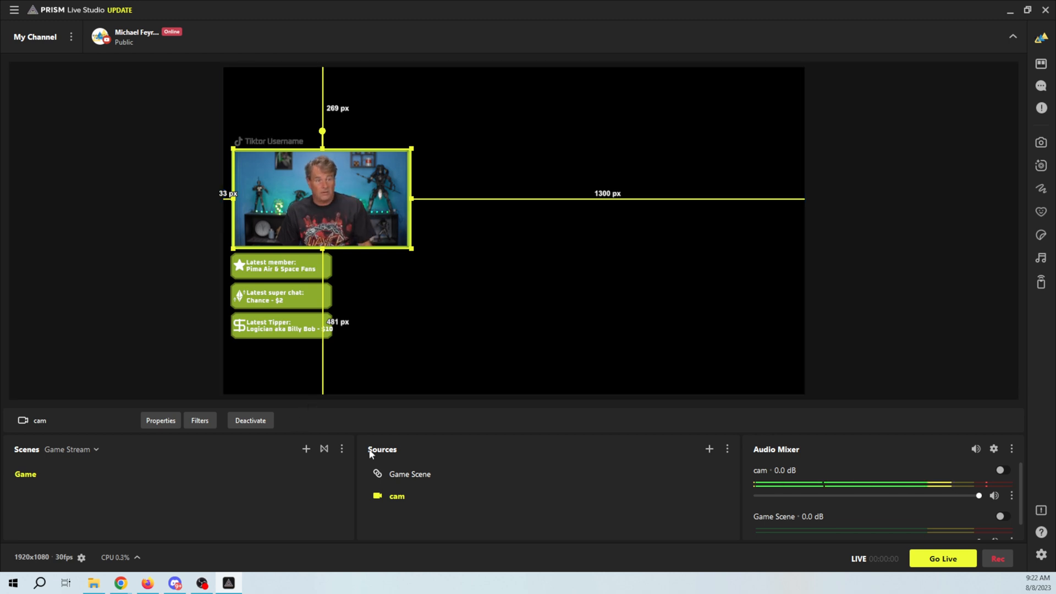
# Step: Add a Display Capture source under its default name, capturing the SANYO LCD 1360x768 display
pyautogui.click(709, 450)
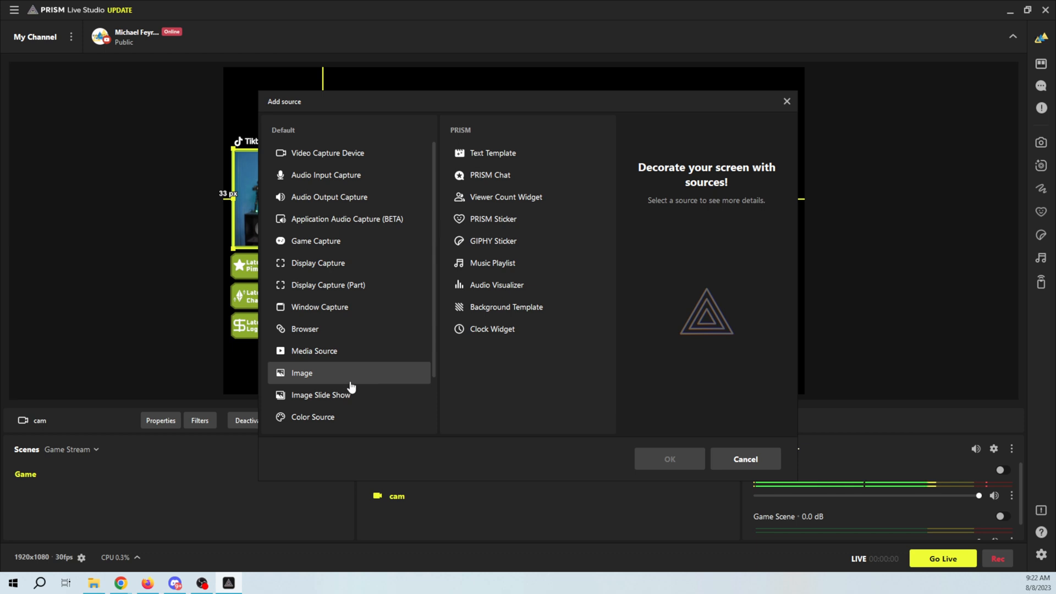
pyautogui.click(330, 267)
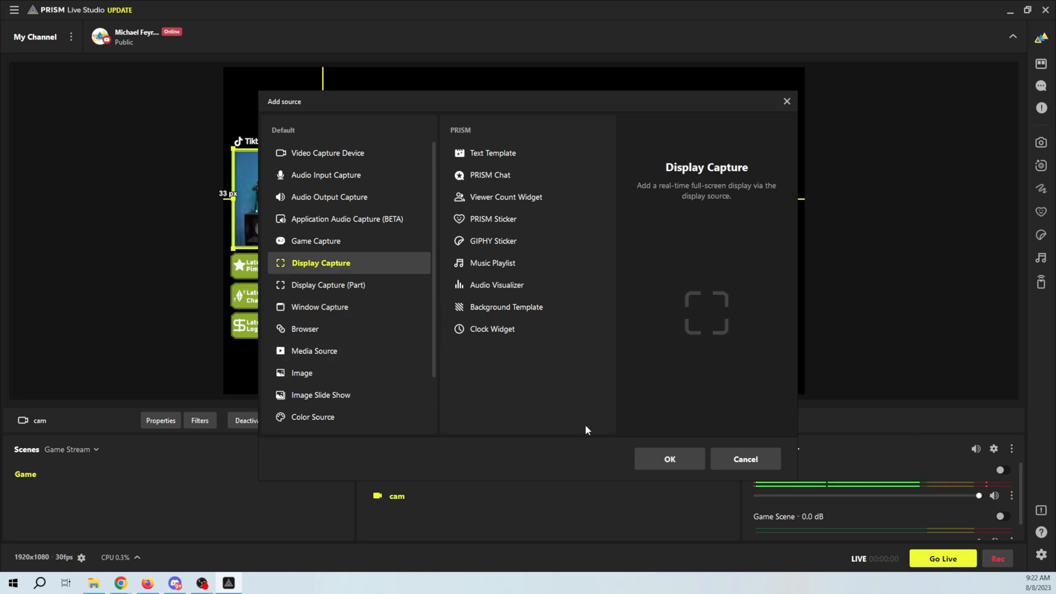
pyautogui.click(667, 459)
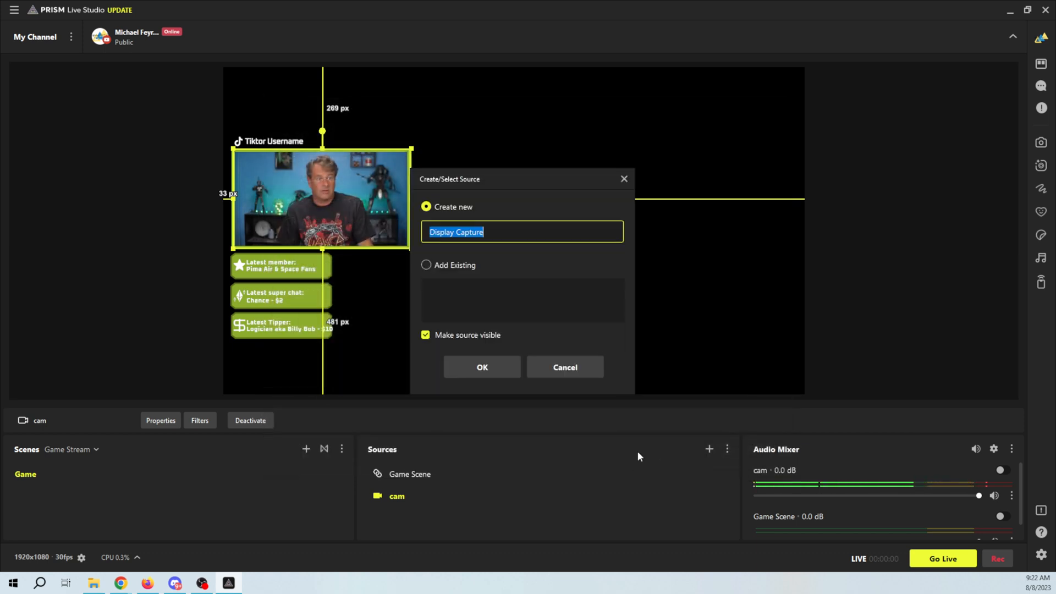
pyautogui.click(483, 368)
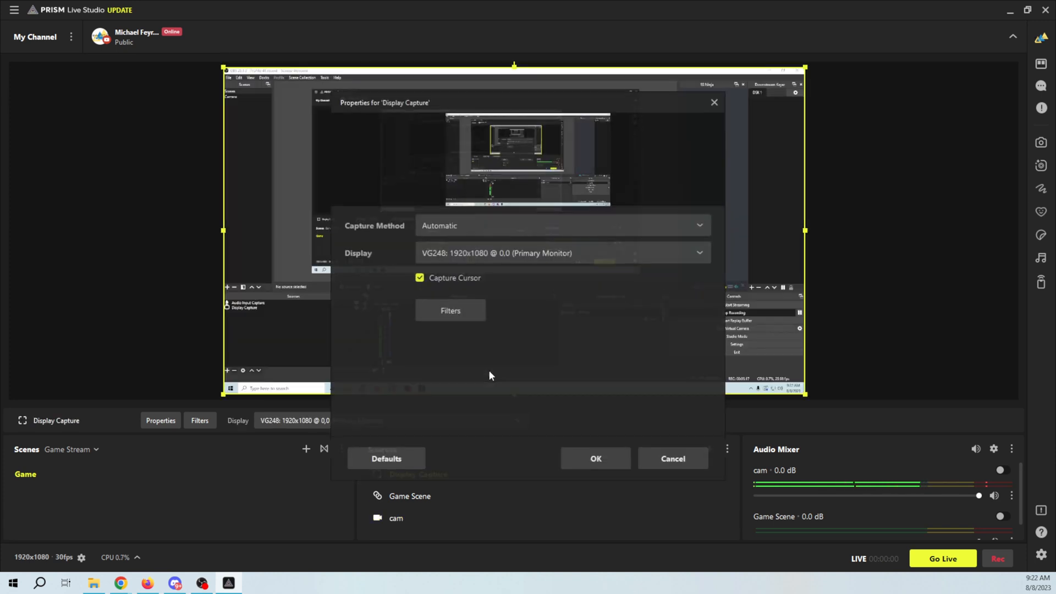
pyautogui.click(556, 259)
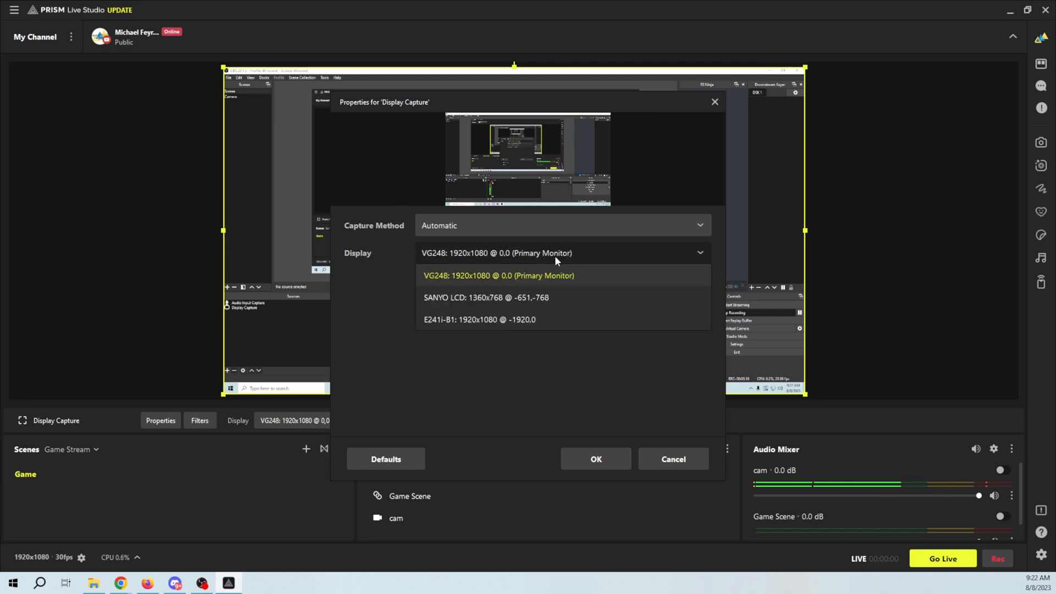
pyautogui.click(490, 298)
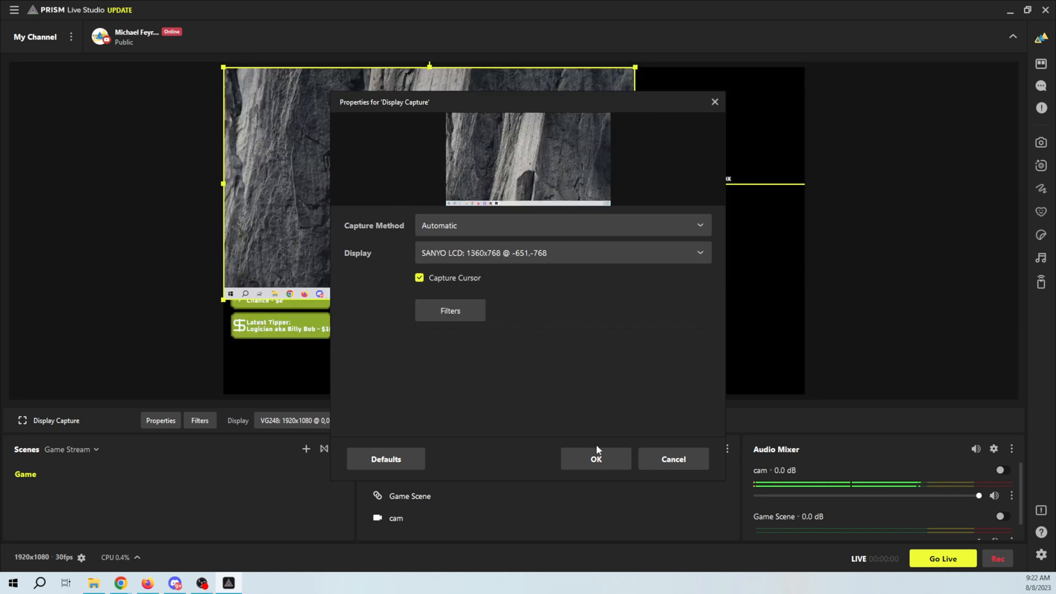
pyautogui.click(596, 460)
# Step: Enlarge the Display Capture to fill the canvas and move it beneath cam and Game Scene in the source order
pyautogui.moveTo(635, 300); pyautogui.dragTo(758, 395)
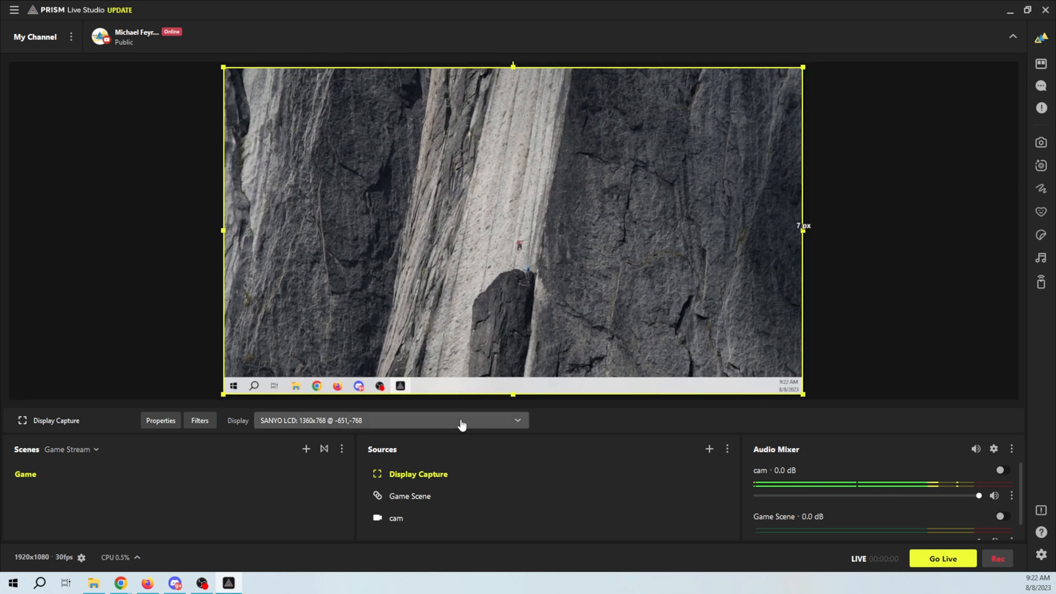
pyautogui.click(423, 474)
pyautogui.moveTo(424, 476); pyautogui.dragTo(418, 524)
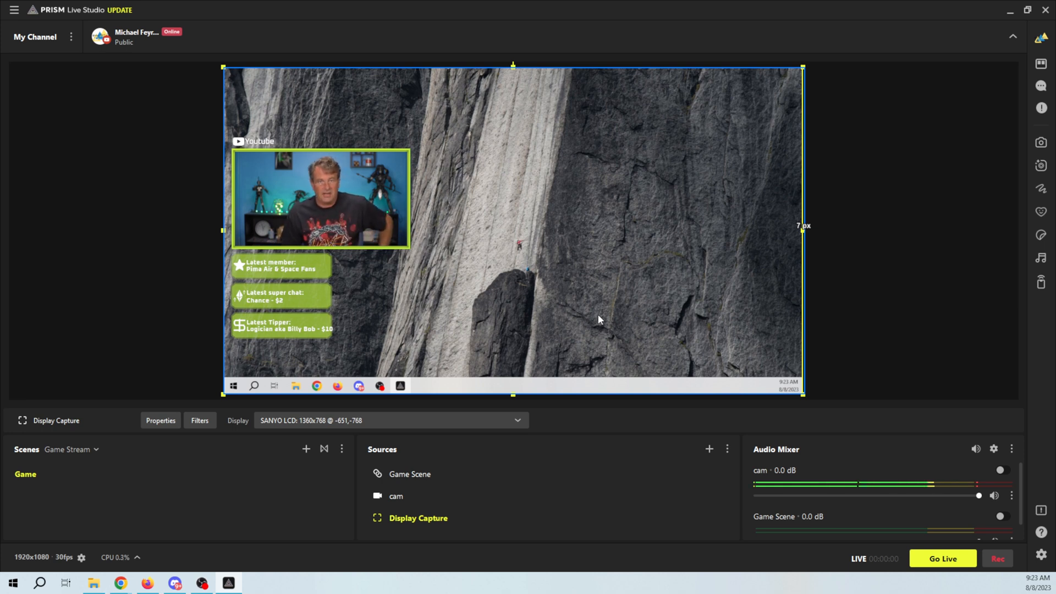
# Step: Add an Audio Output Capture source named game audio, using Headset Earphone (Zone Wireless Plus) as its device
pyautogui.click(710, 449)
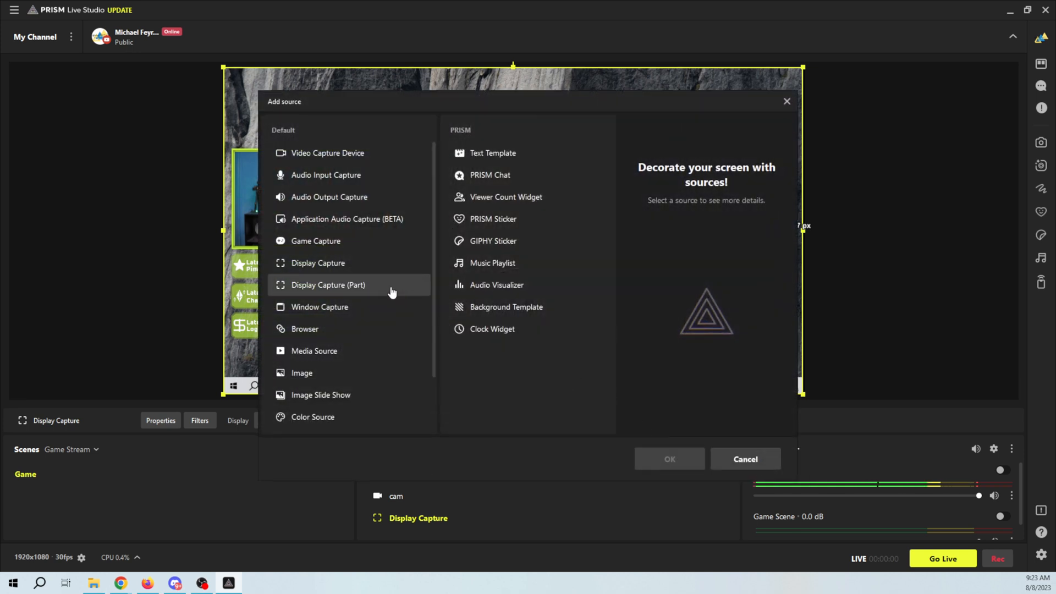
pyautogui.click(330, 199)
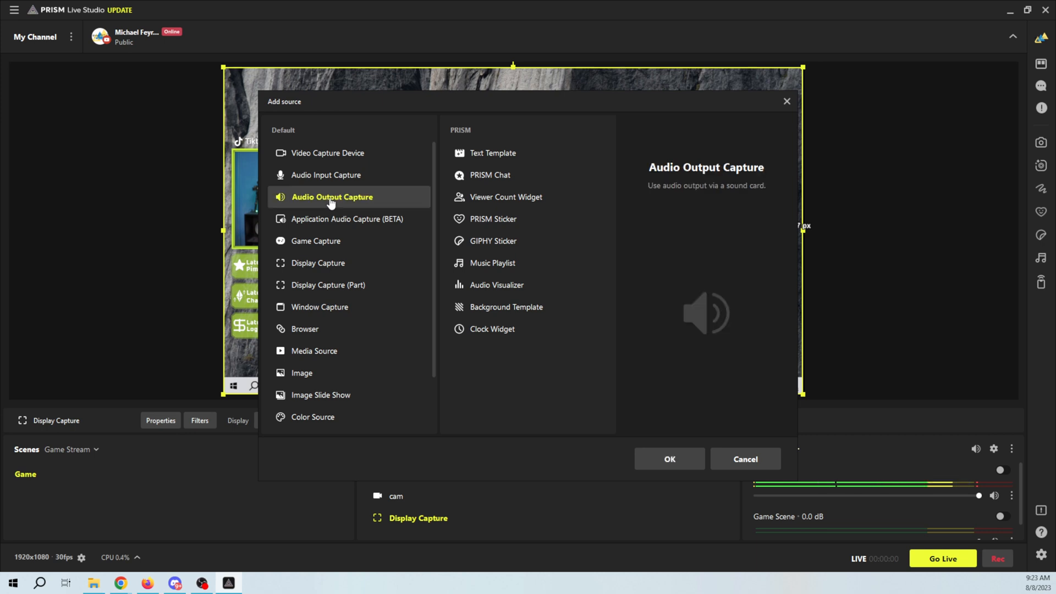
pyautogui.click(655, 460)
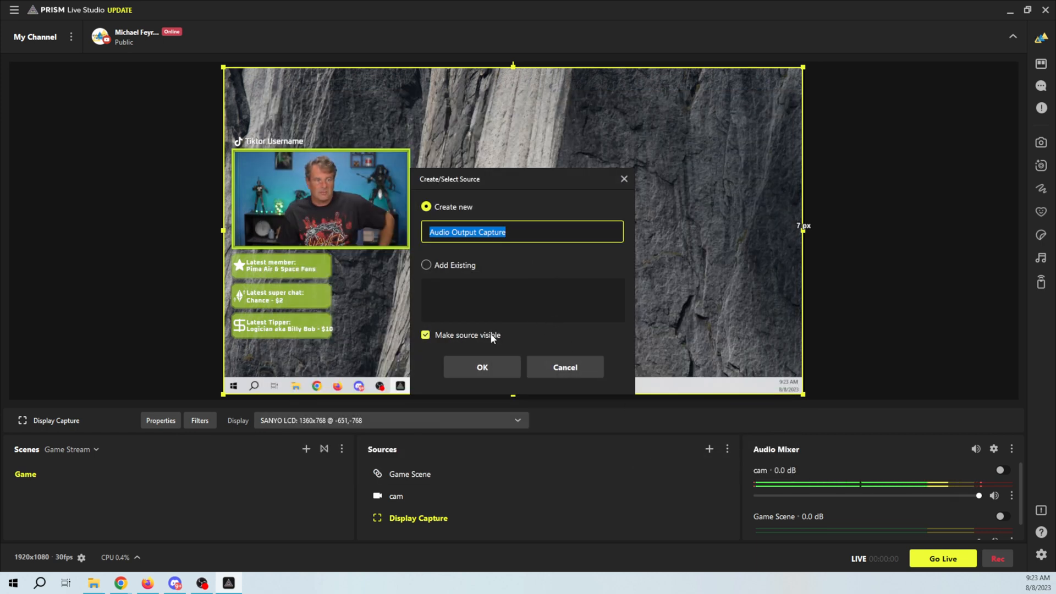
pyautogui.write('g')
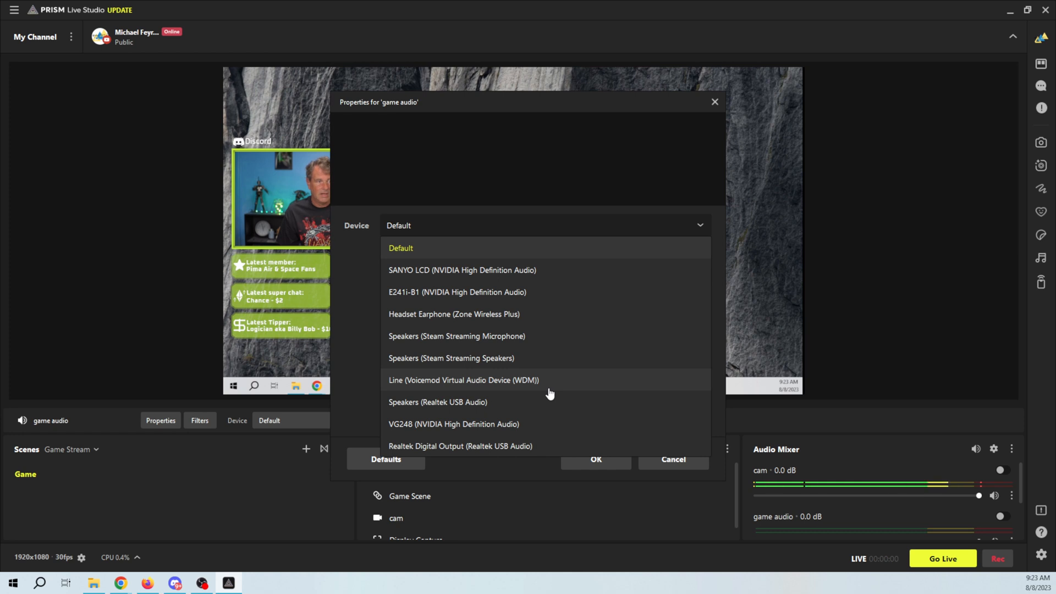
pyautogui.click(463, 322)
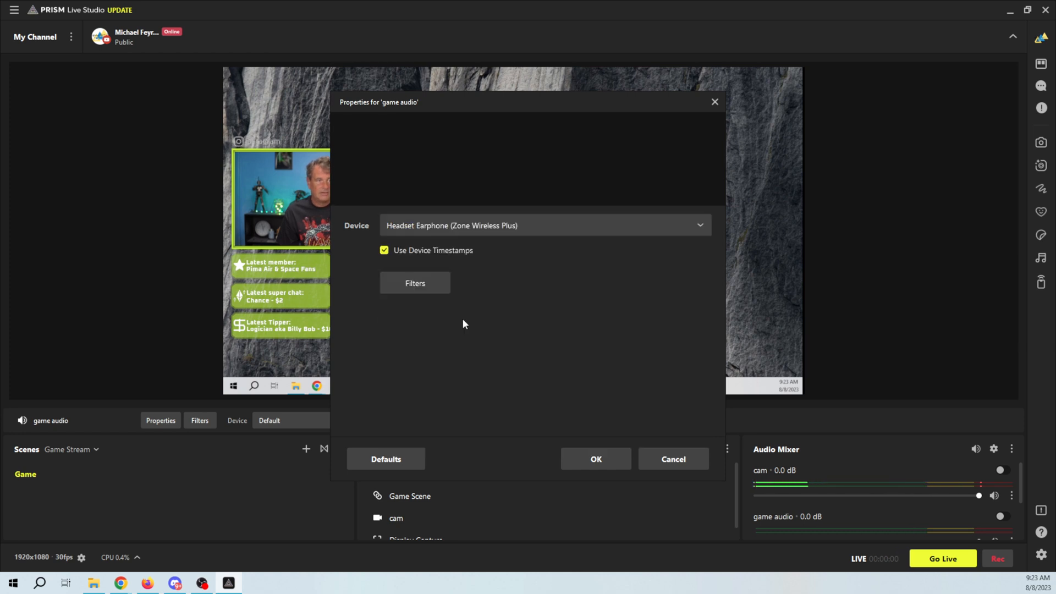
pyautogui.click(594, 460)
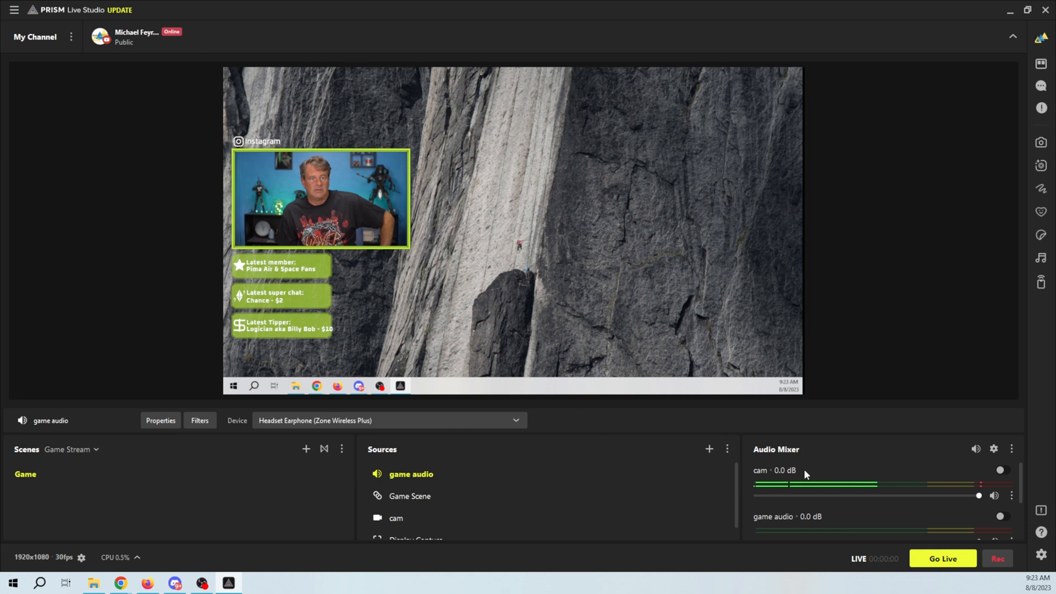
pyautogui.moveTo(804, 433); pyautogui.dragTo(769, 361)
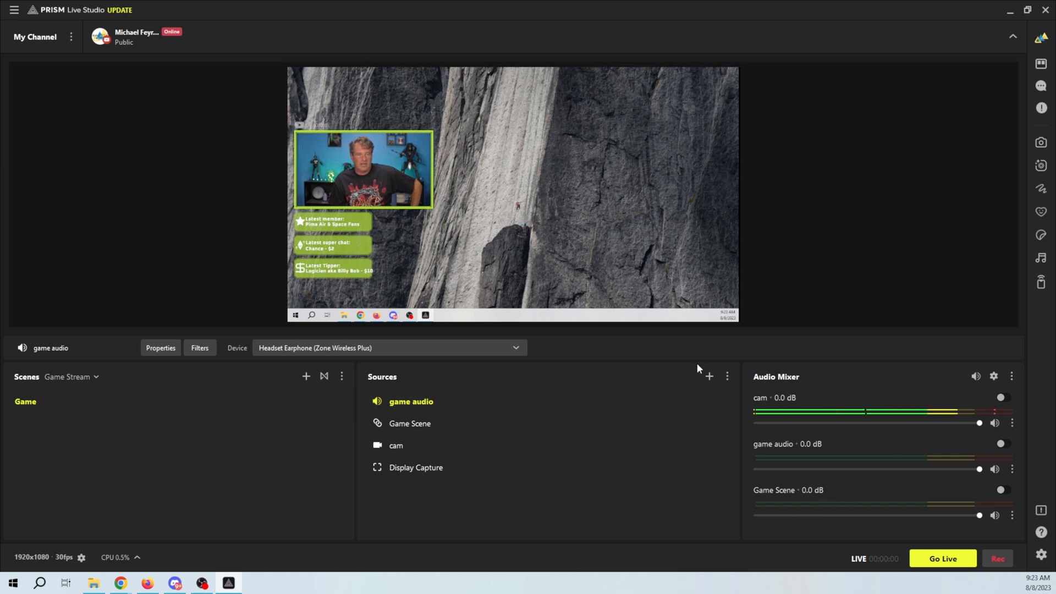
pyautogui.moveTo(691, 360); pyautogui.dragTo(686, 428)
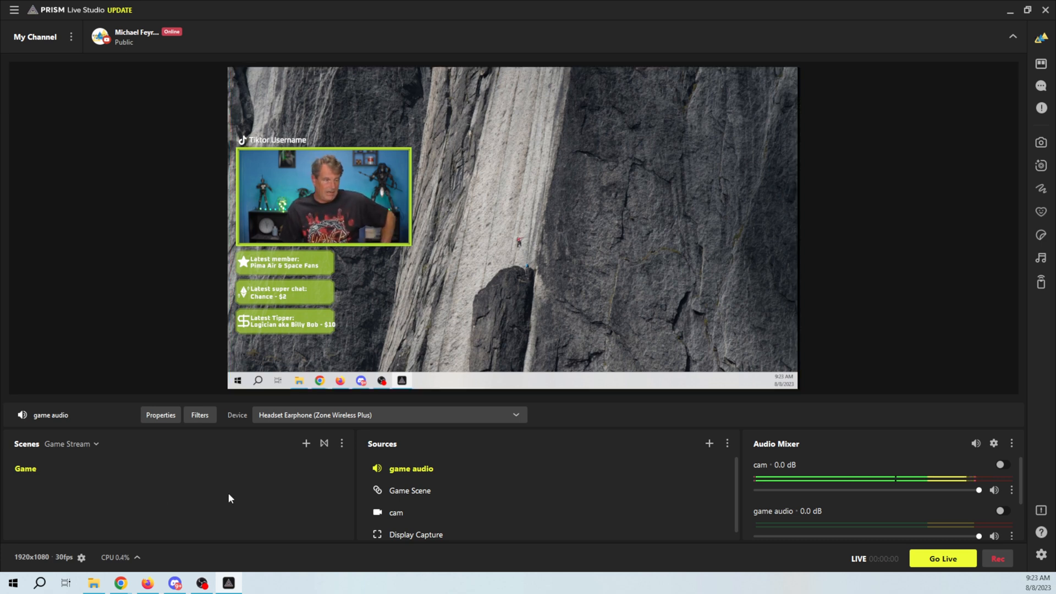
# Step: Add a new scene named Talk to the Game Stream collection
pyautogui.click(306, 444)
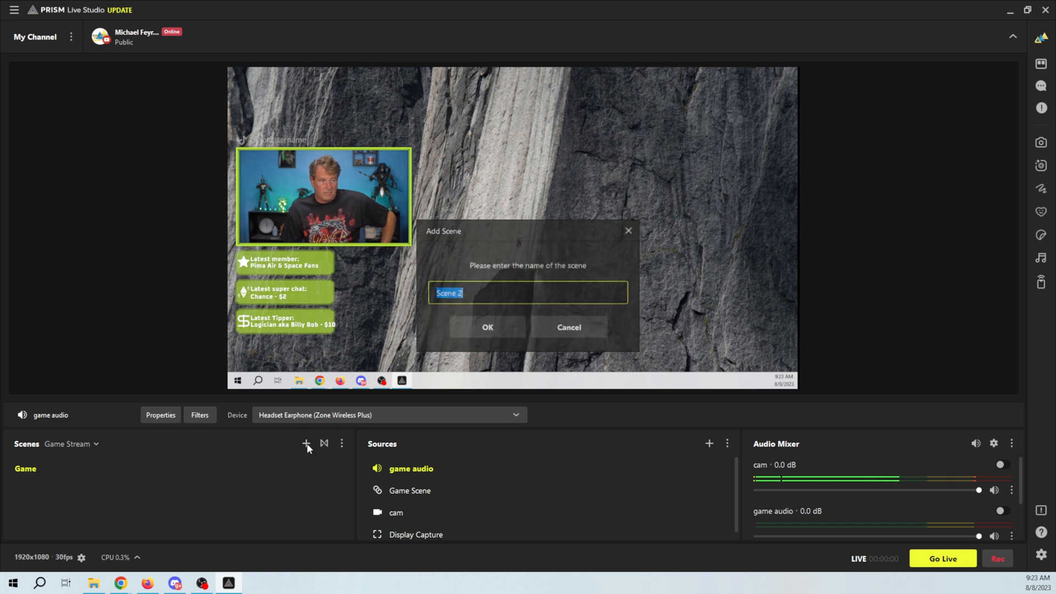
pyautogui.write('Talk')
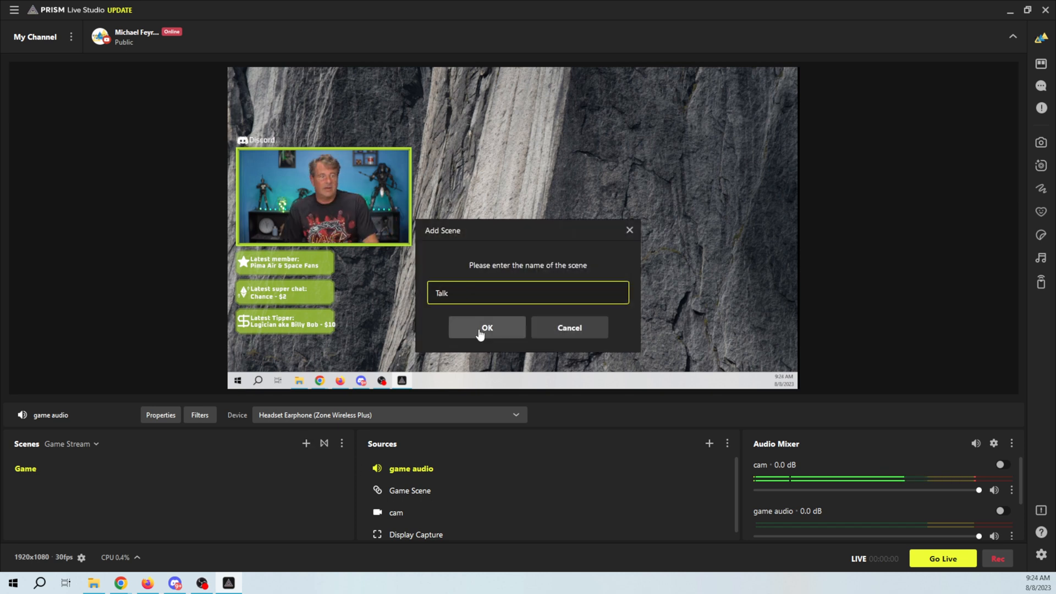
pyautogui.click(484, 329)
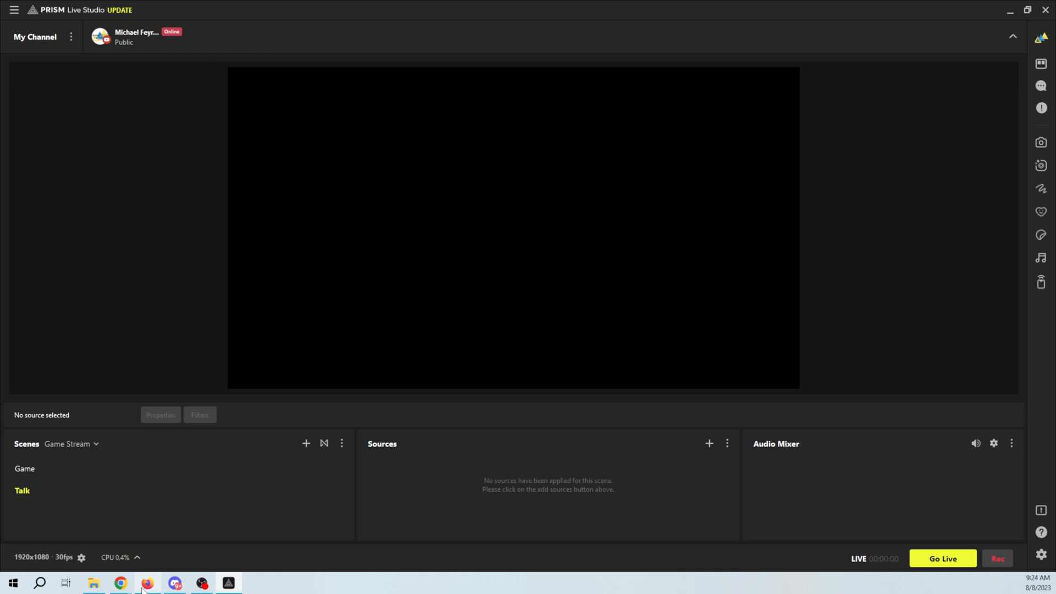
# Step: Switch to the StreamElements page in Chrome and copy the Space Force Talk-YouTube overlay link
pyautogui.moveTo(125, 587)
pyautogui.click(174, 530)
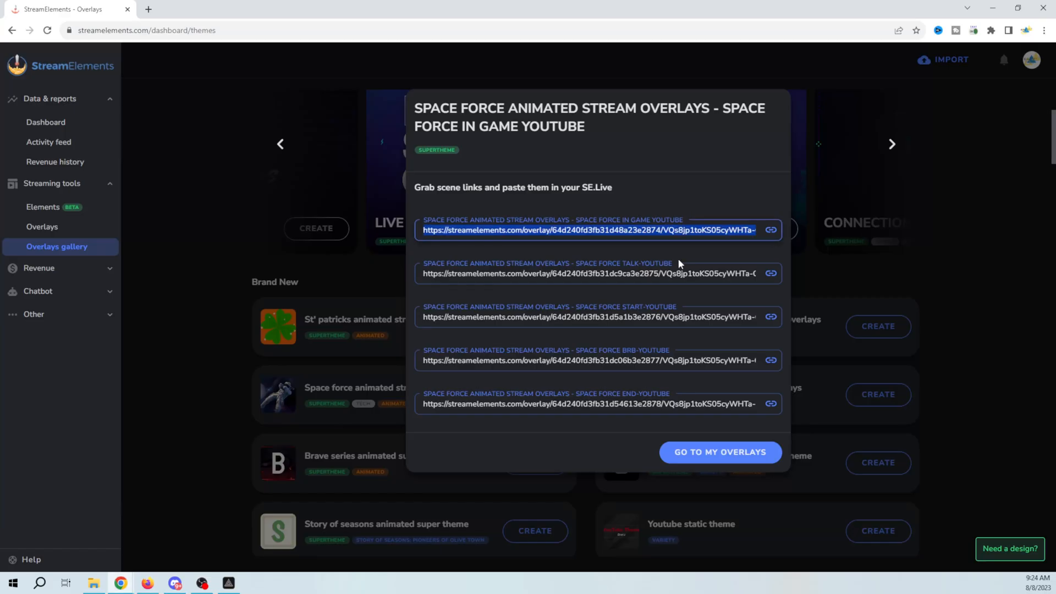
pyautogui.click(771, 275)
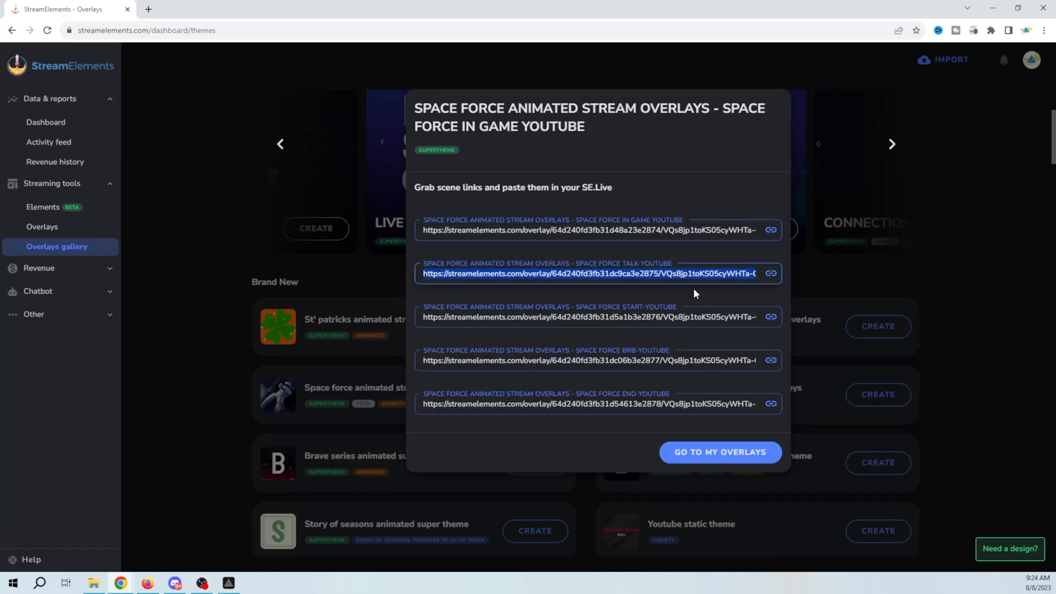
# Step: Switch back to PRISM Live Studio and add a new Browser source named Talk Scene to the Talk scene
pyautogui.click(229, 583)
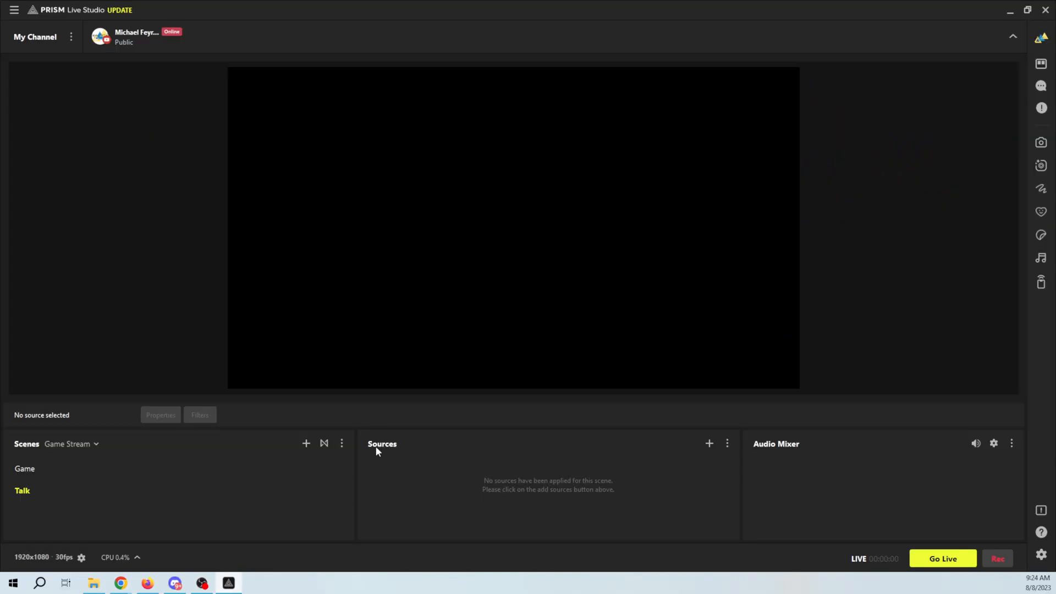
pyautogui.click(711, 444)
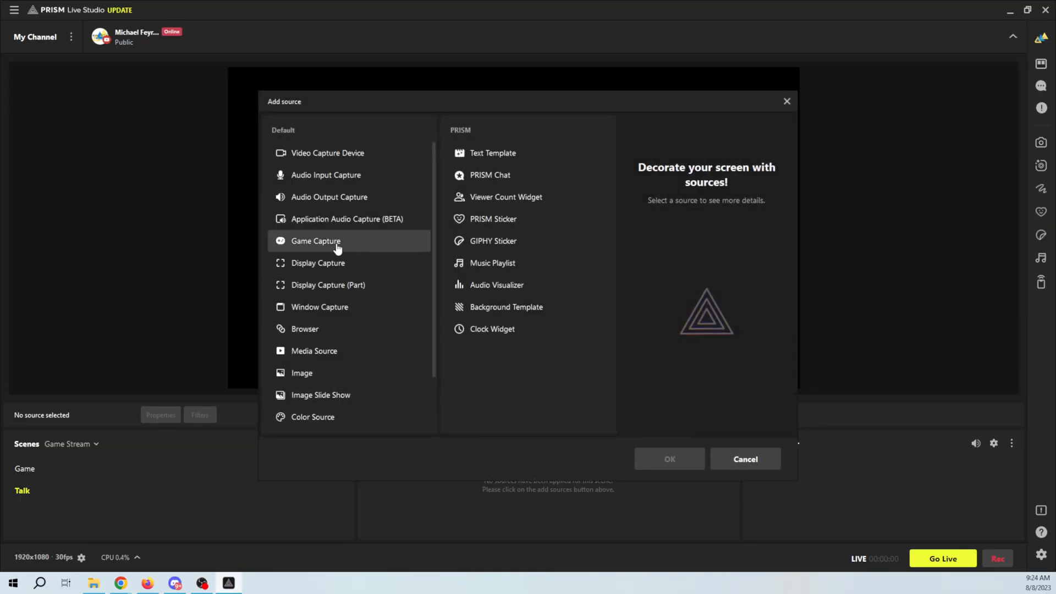
pyautogui.click(317, 331)
pyautogui.click(680, 460)
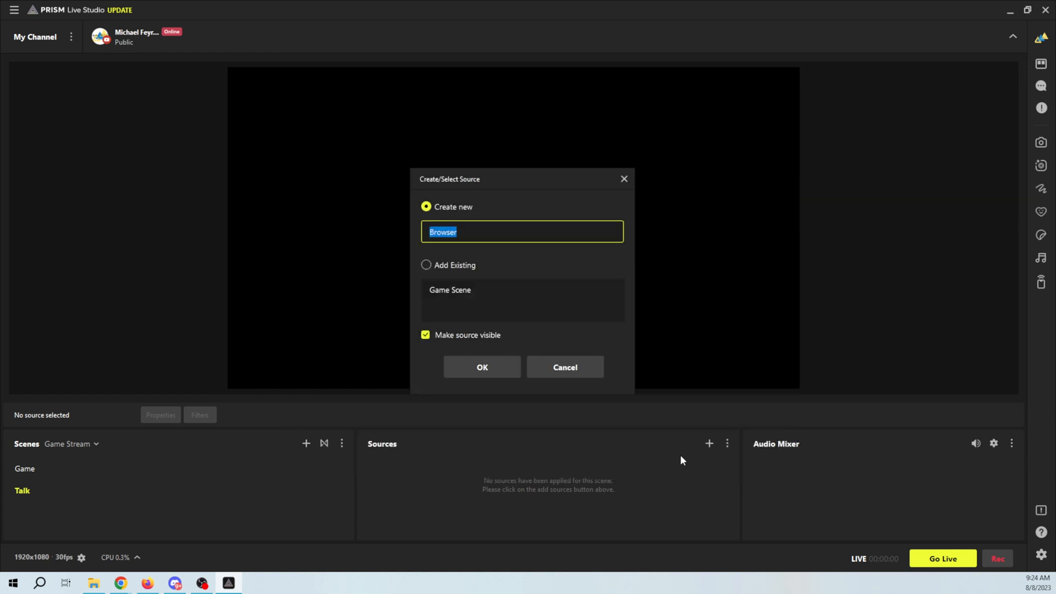
pyautogui.write('Talk Scene')
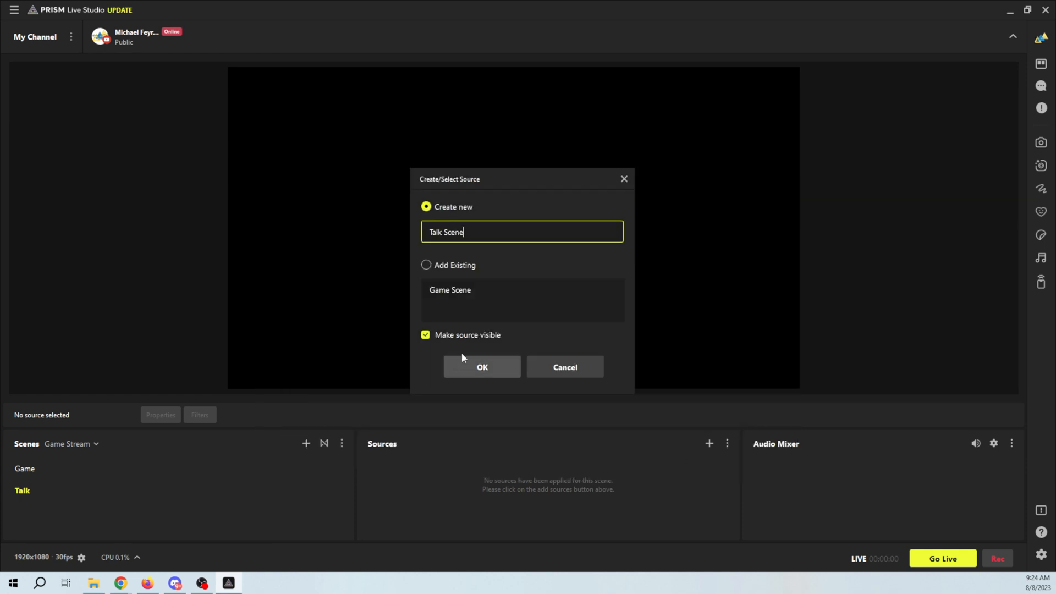
pyautogui.click(466, 363)
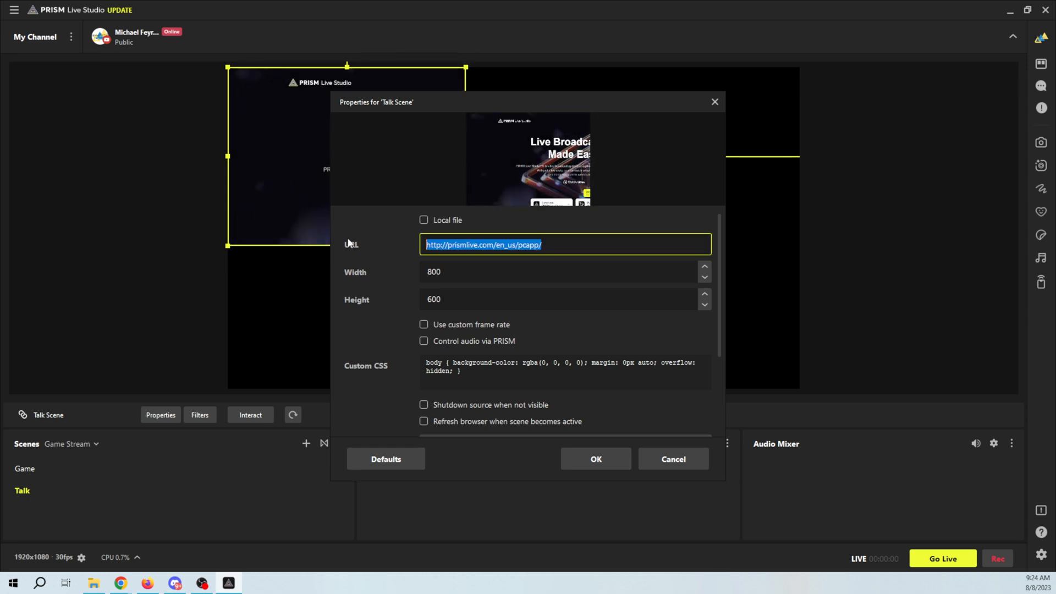
# Step: Set the Talk Scene source to the copied overlay link at 1920 by 1080, with its audio controlled via PRISM
pyautogui.hotkey('ctrl', 'v')
pyautogui.press('Tab')
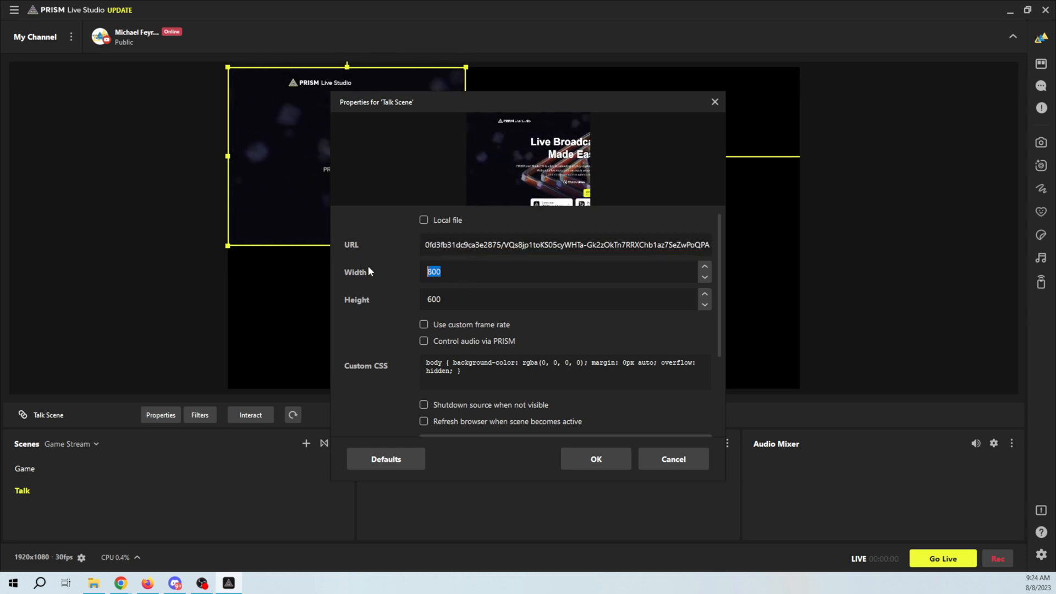
pyautogui.write('1920')
pyautogui.press('Tab')
pyautogui.write('1080')
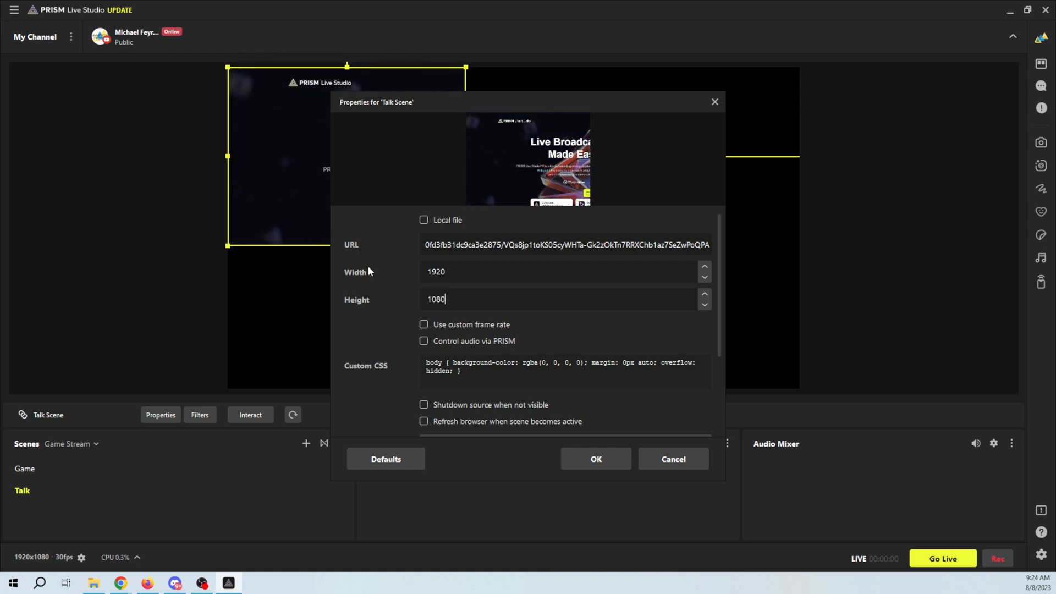
pyautogui.click(424, 341)
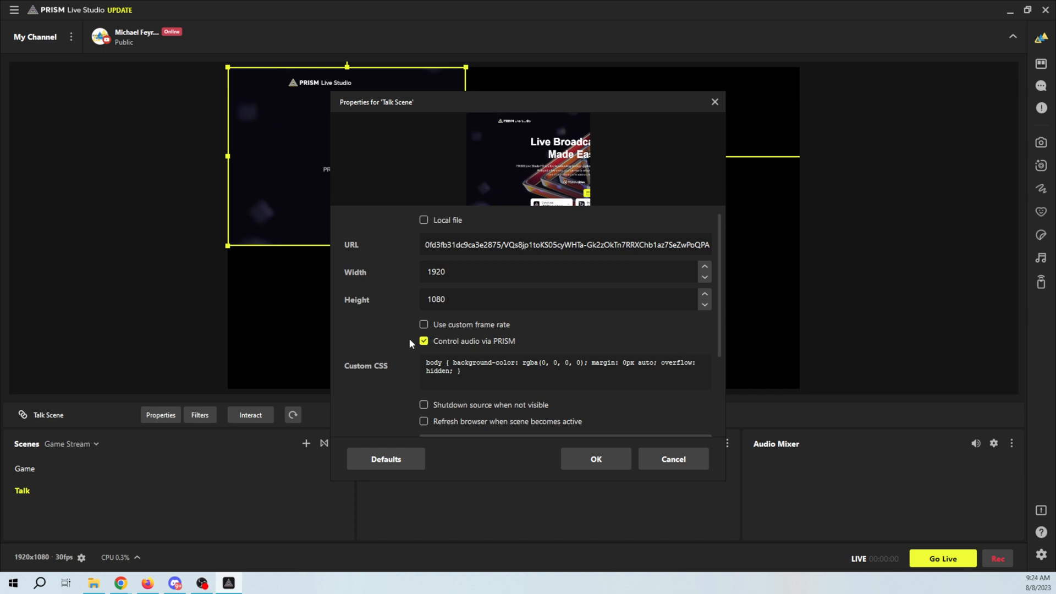
pyautogui.click(601, 462)
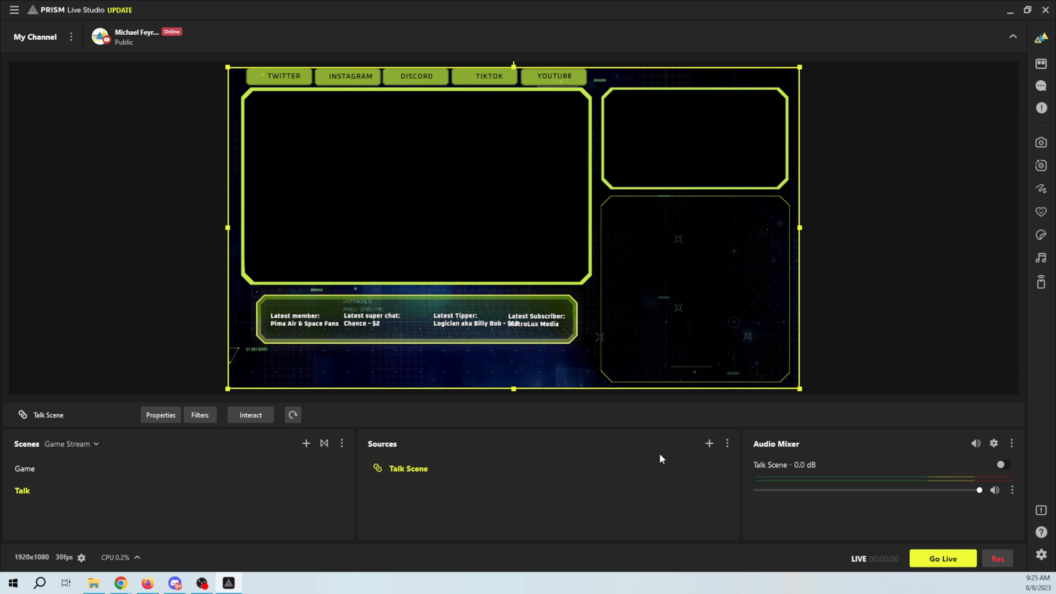
# Step: Add the existing cam video capture source to the Talk scene
pyautogui.click(710, 444)
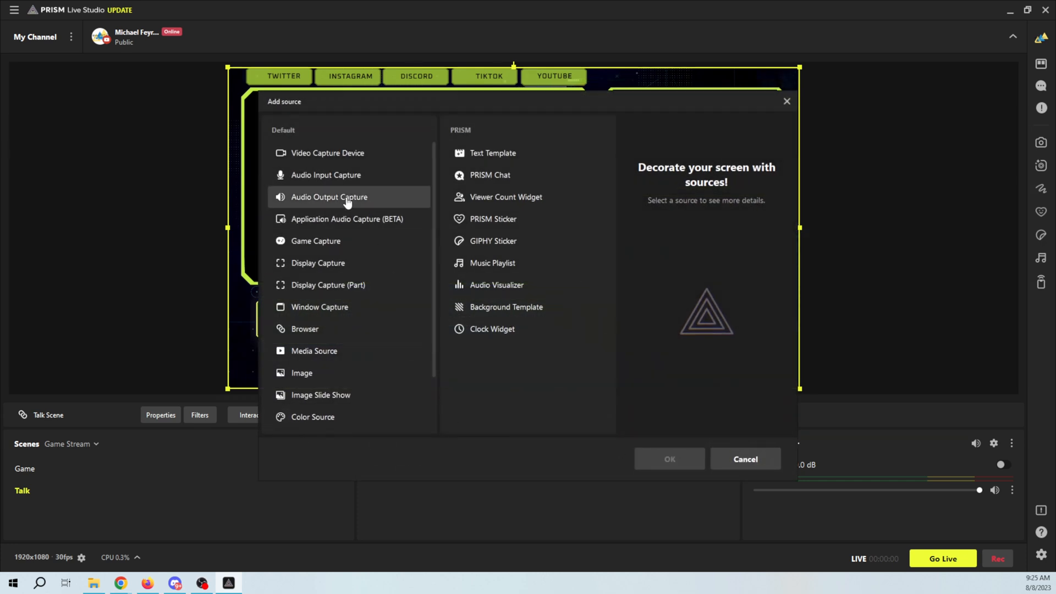
pyautogui.click(333, 155)
pyautogui.click(655, 455)
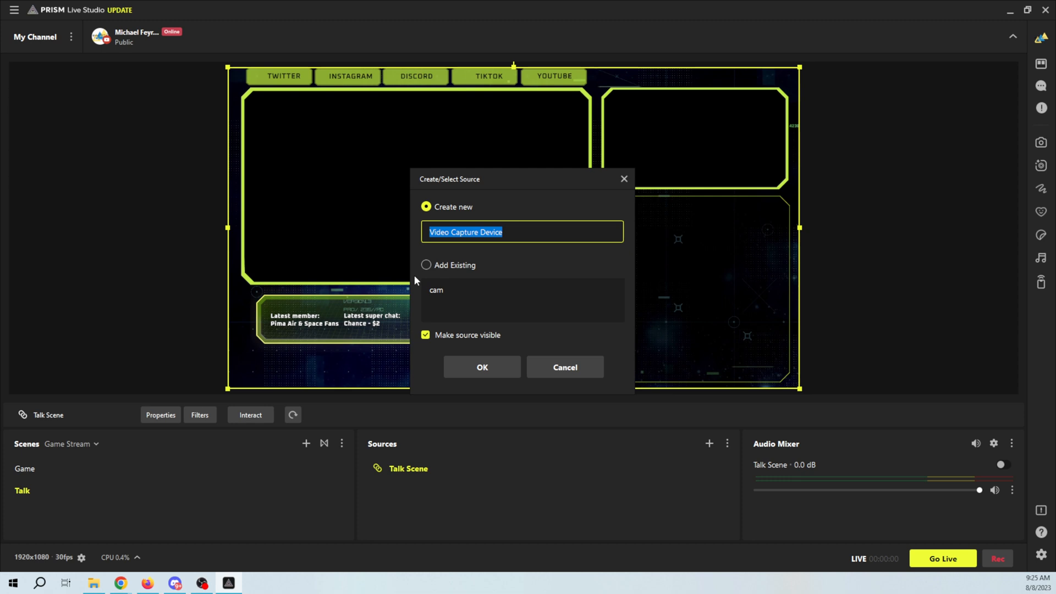
pyautogui.click(426, 265)
pyautogui.click(440, 291)
pyautogui.click(479, 369)
# Step: Resize and position cam to fill the overlay's large frame, and place it beneath Talk Scene in the source order
pyautogui.moveTo(495, 388); pyautogui.dragTo(482, 244)
pyautogui.moveTo(452, 191); pyautogui.dragTo(467, 211)
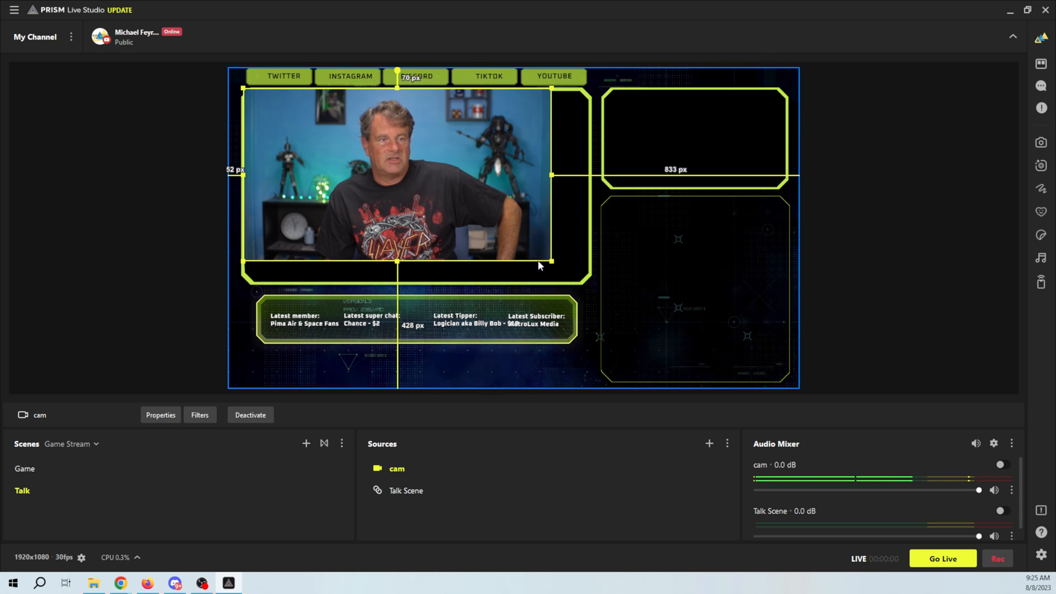
pyautogui.moveTo(550, 260); pyautogui.dragTo(579, 285)
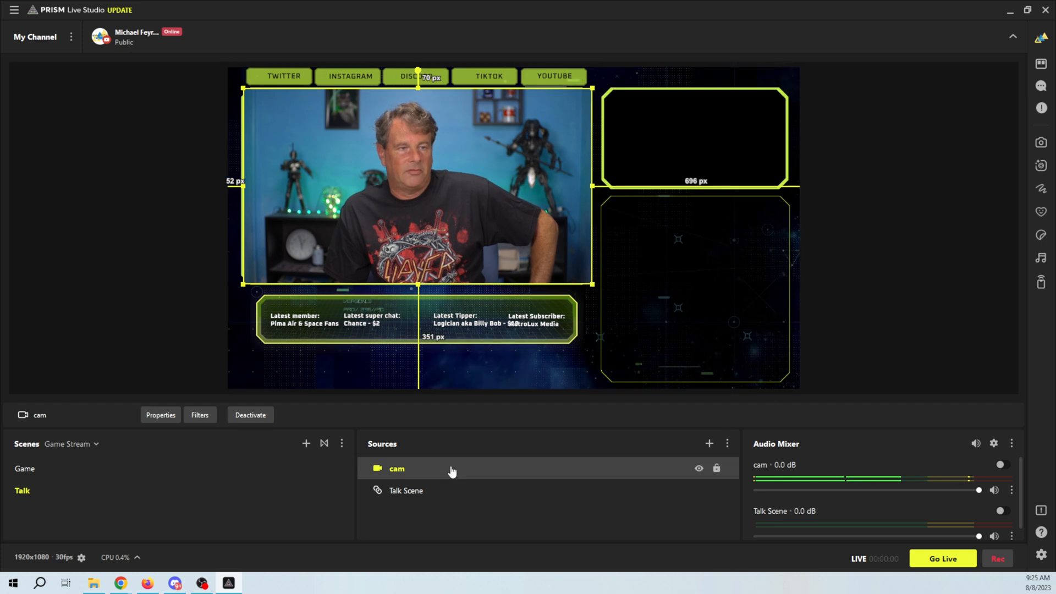
pyautogui.moveTo(451, 476); pyautogui.dragTo(443, 510)
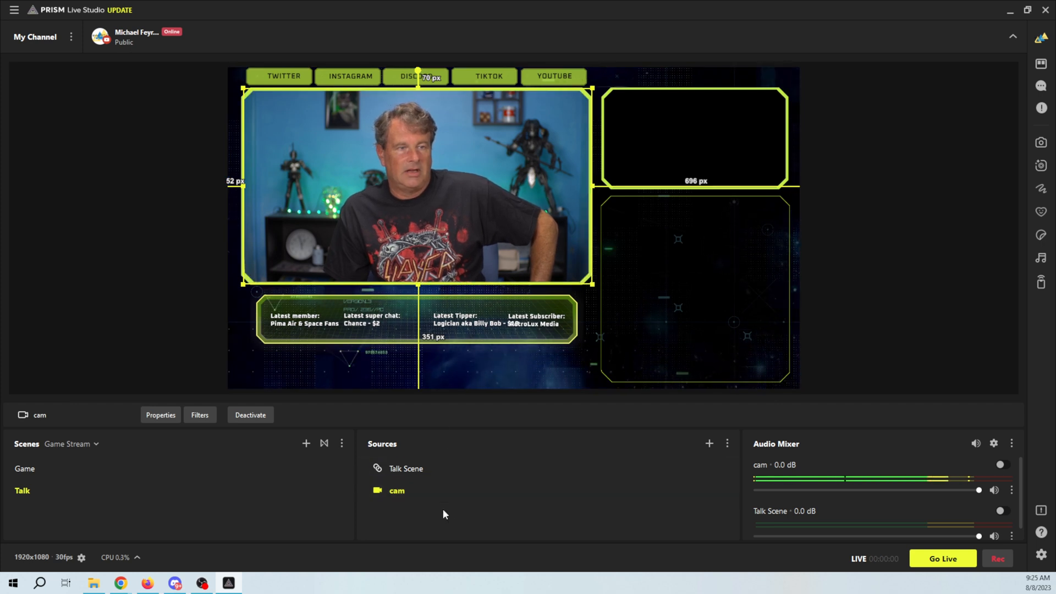
pyautogui.click(869, 276)
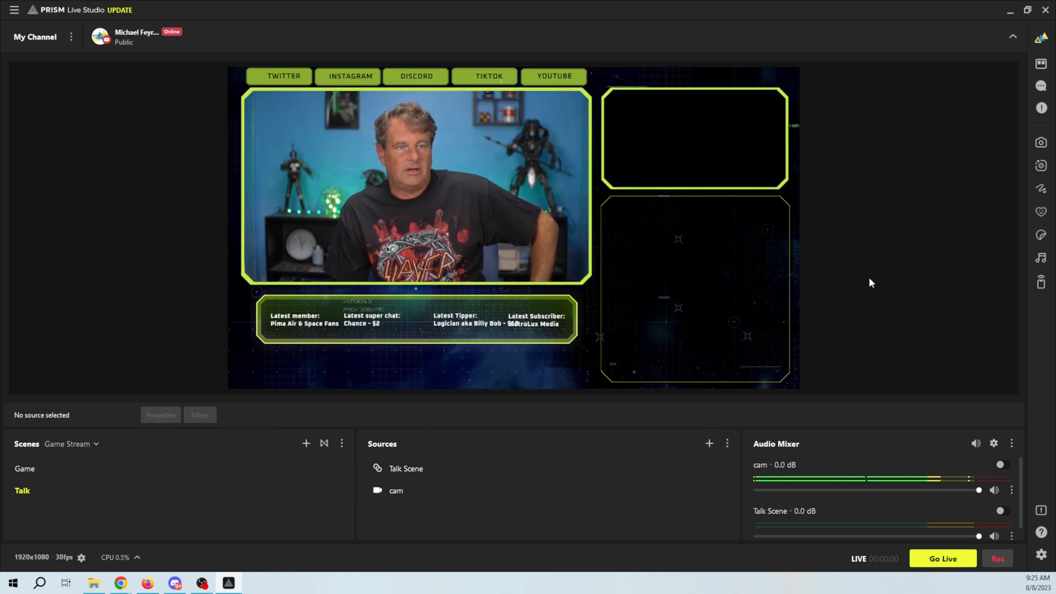
# Step: Add a new Media Source named Game footage to the Talk scene
pyautogui.click(691, 145)
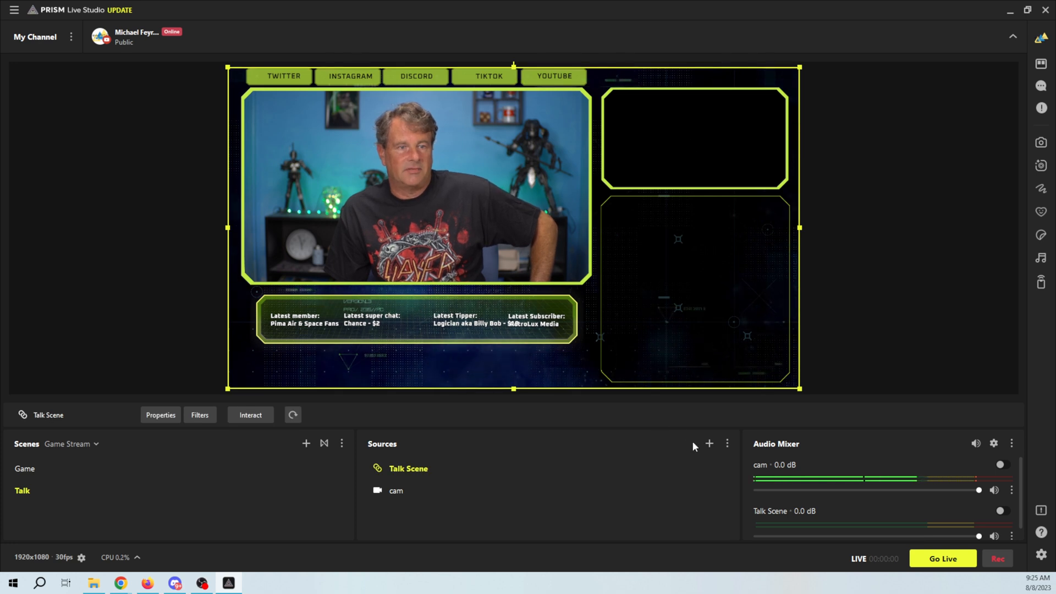
pyautogui.click(709, 444)
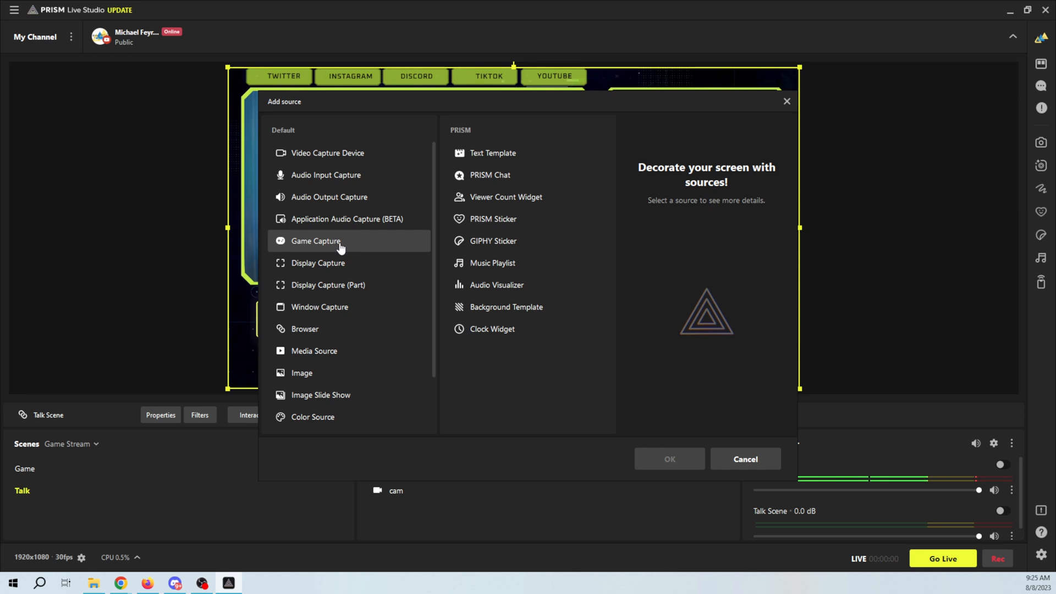
pyautogui.click(323, 353)
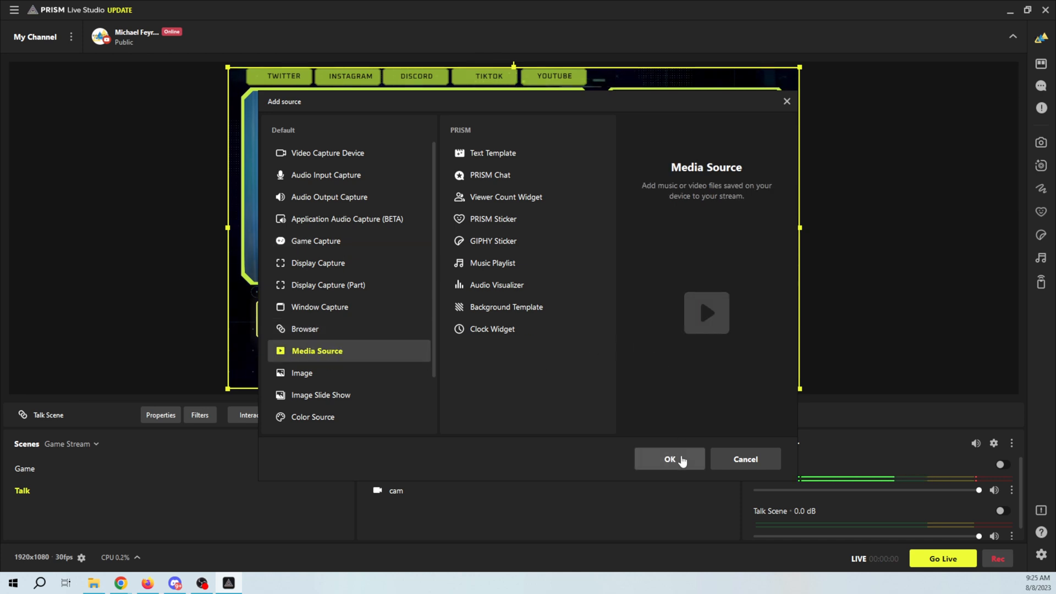
pyautogui.click(682, 460)
pyautogui.write('Game footage')
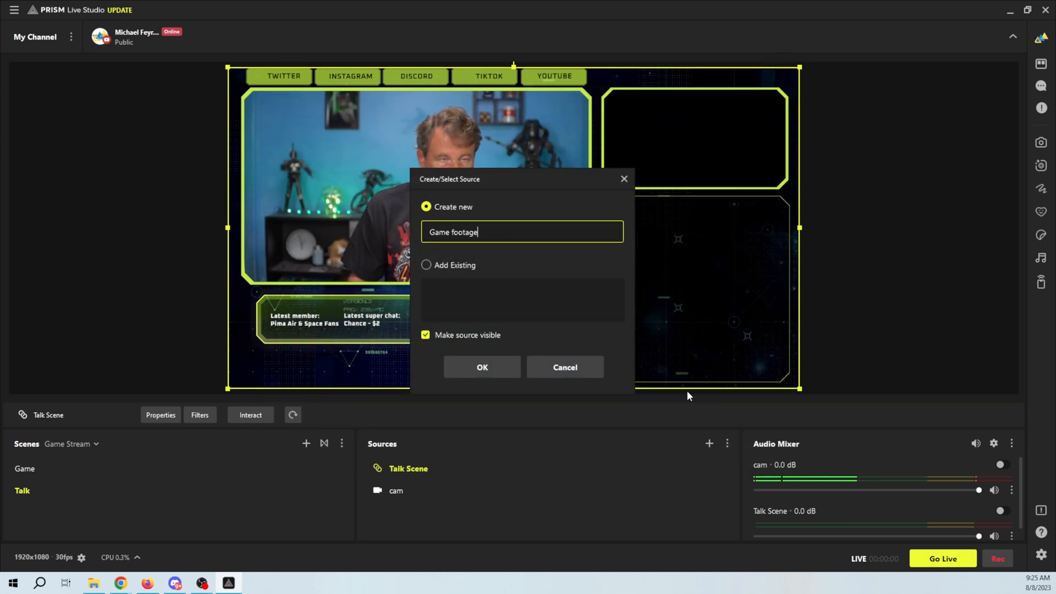
pyautogui.click(464, 370)
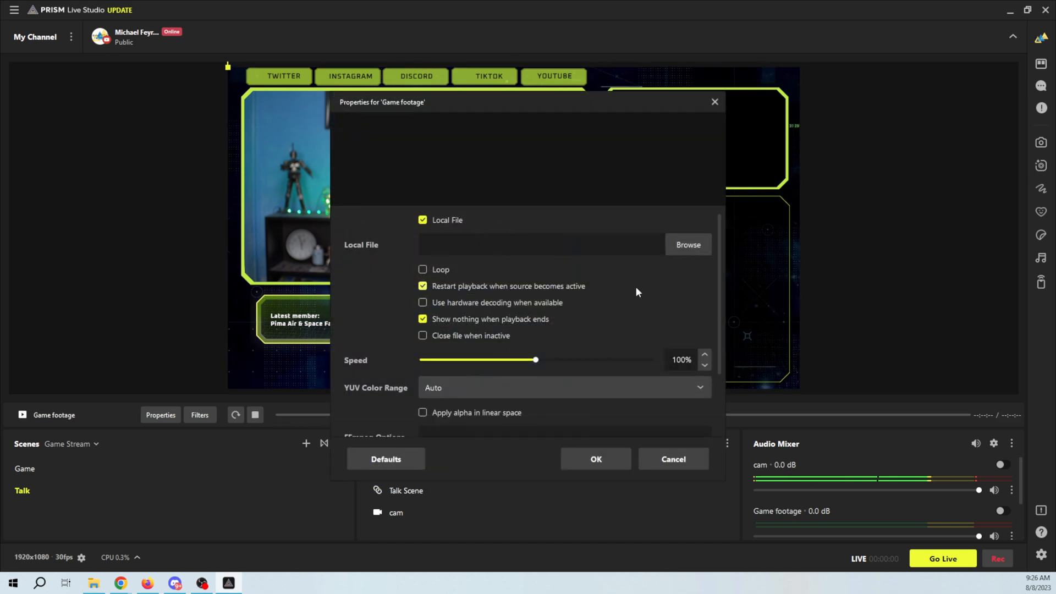
# Step: Load The Witcher 3 Wild Hunt - Official Gameplay (edit).mp4 from F:/WGOE into Game footage and enable looping
pyautogui.click(687, 252)
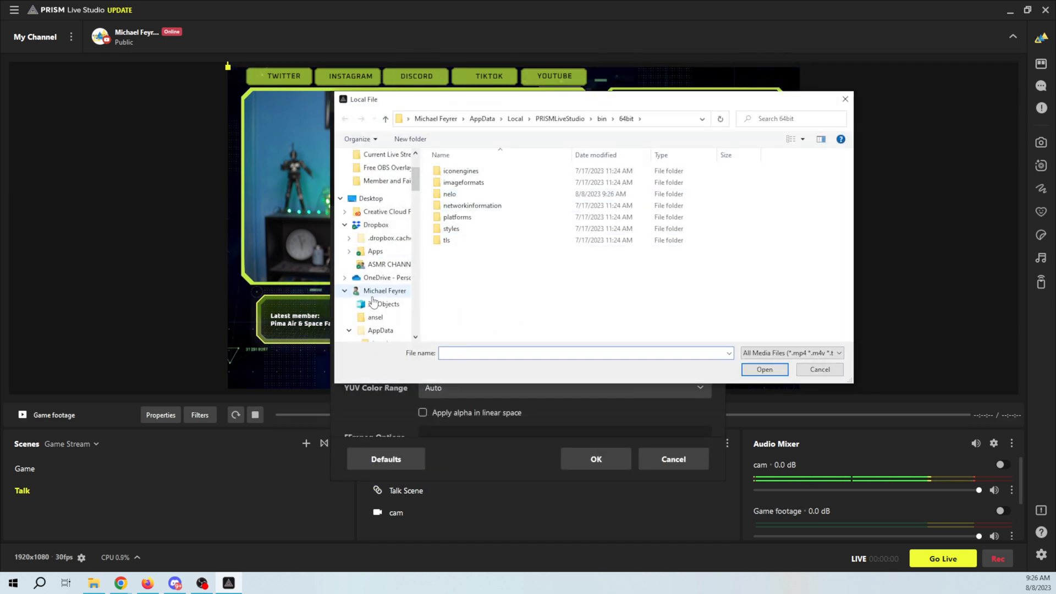
pyautogui.moveTo(416, 182); pyautogui.dragTo(416, 314)
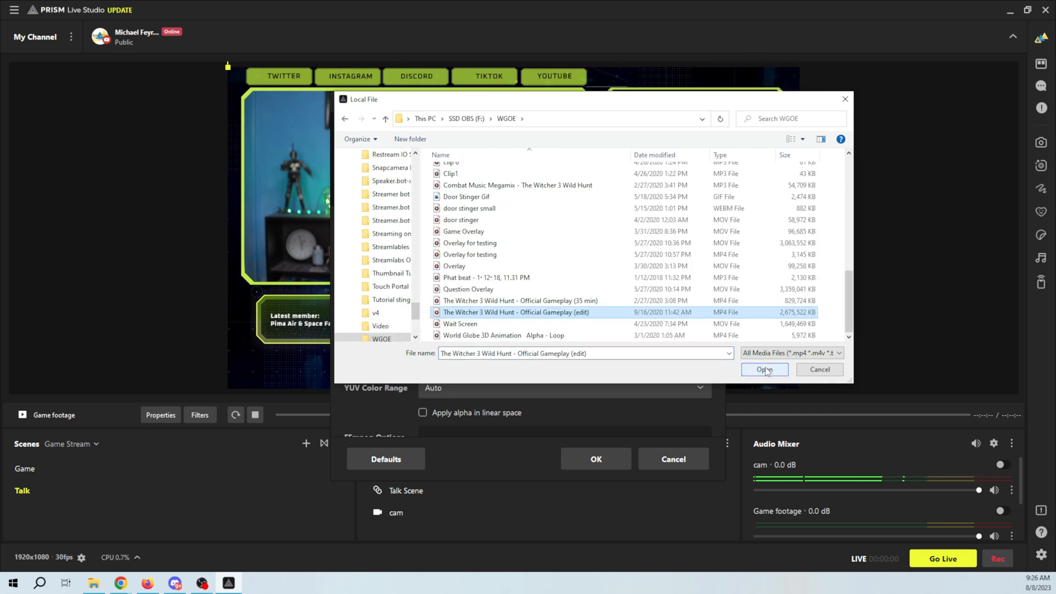
pyautogui.click(762, 368)
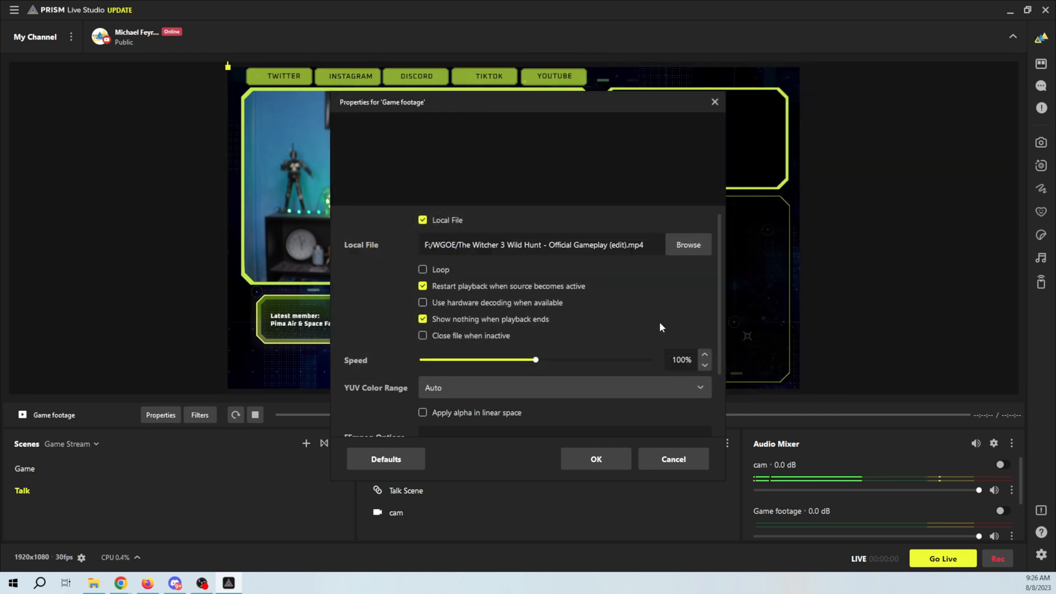
pyautogui.click(423, 269)
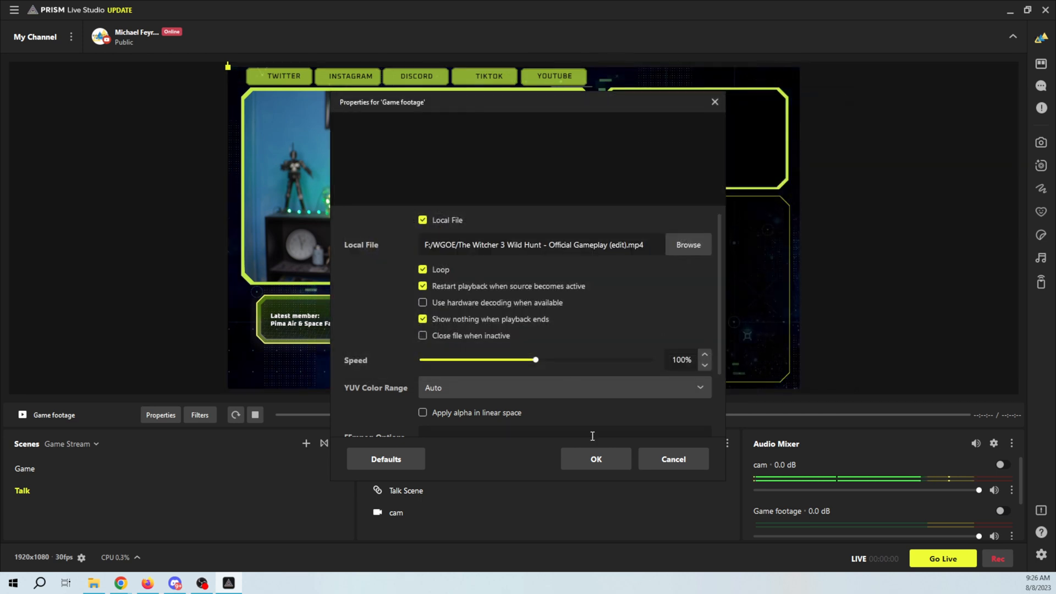
pyautogui.click(594, 460)
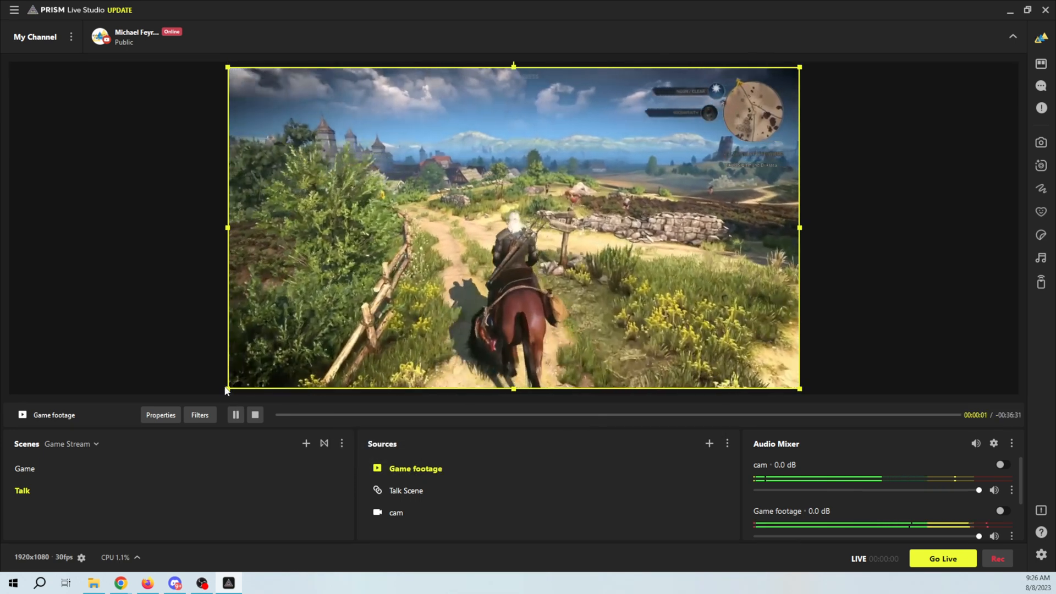
# Step: Shrink Game footage to fit the overlay's upper-right frame and place it beneath cam in the source order
pyautogui.moveTo(227, 388); pyautogui.dragTo(619, 175)
pyautogui.moveTo(675, 131); pyautogui.dragTo(662, 150)
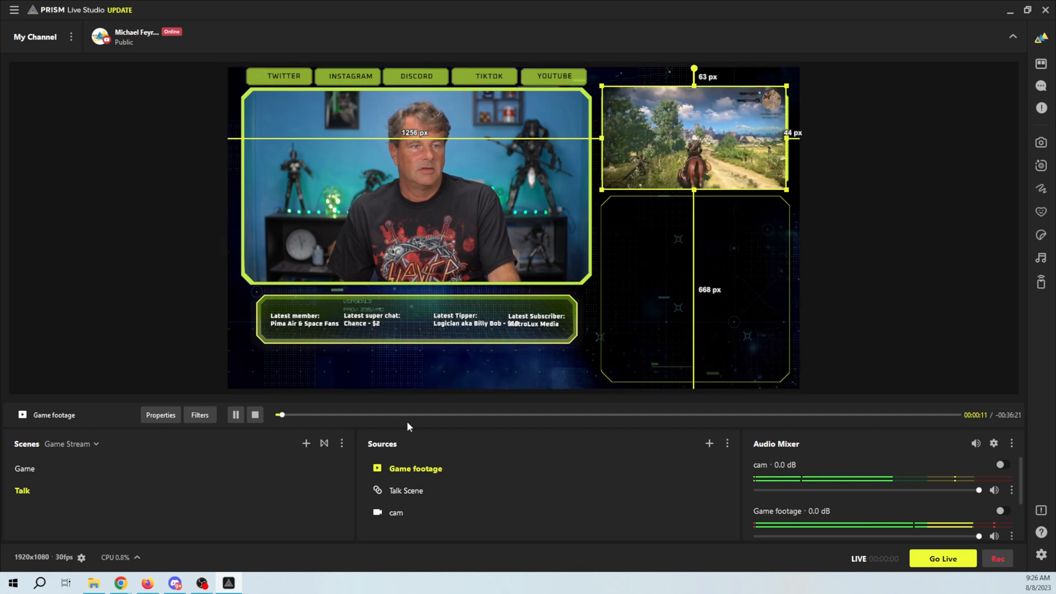
pyautogui.moveTo(436, 469); pyautogui.dragTo(432, 515)
pyautogui.click(869, 257)
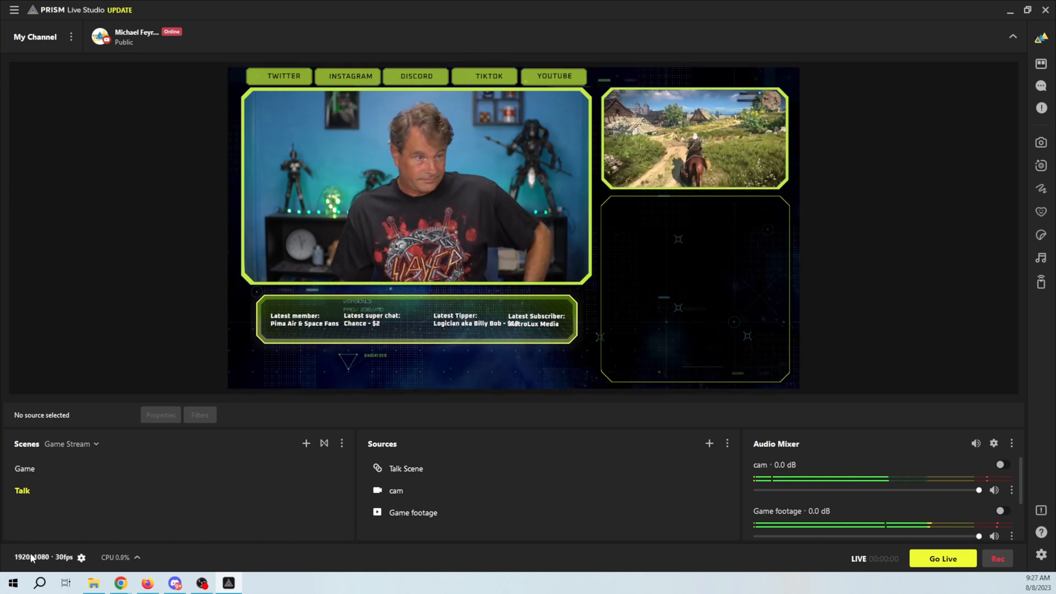
# Step: Add a new scene named BRB to the Game Stream collection
pyautogui.click(310, 445)
pyautogui.write('BRB')
pyautogui.click(487, 328)
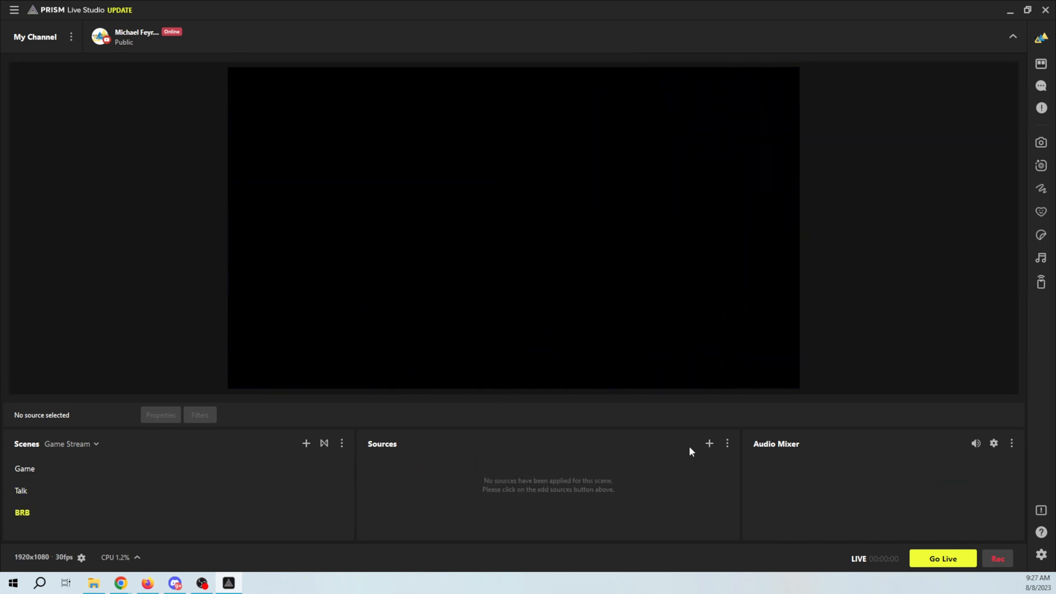
# Step: Begin adding a source to the BRB scene, and copy the Space Force BRB-YouTube overlay link from StreamElements in Chrome
pyautogui.click(709, 444)
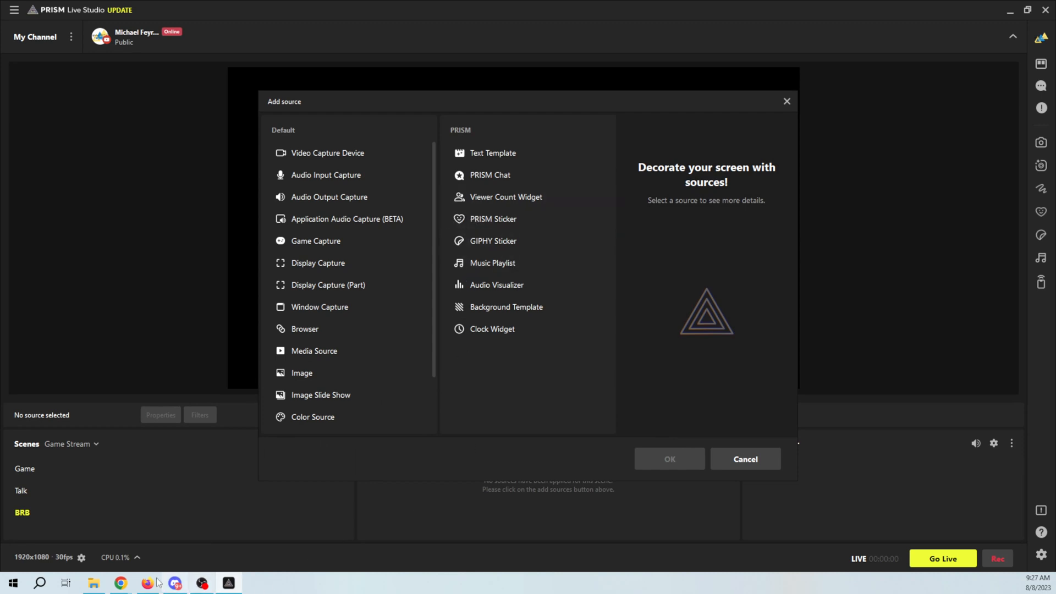
pyautogui.moveTo(119, 586)
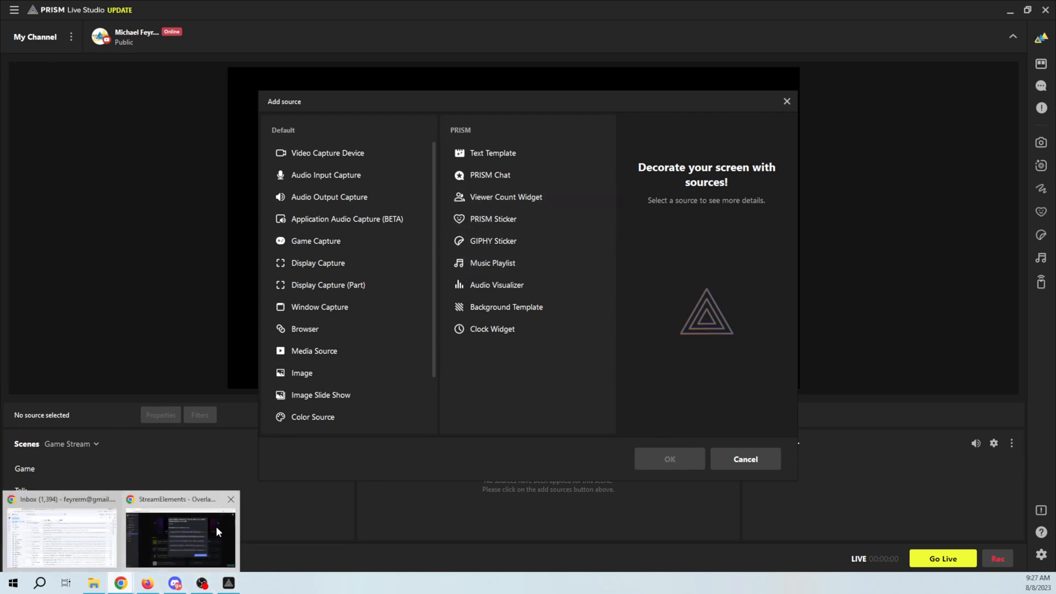
pyautogui.click(220, 532)
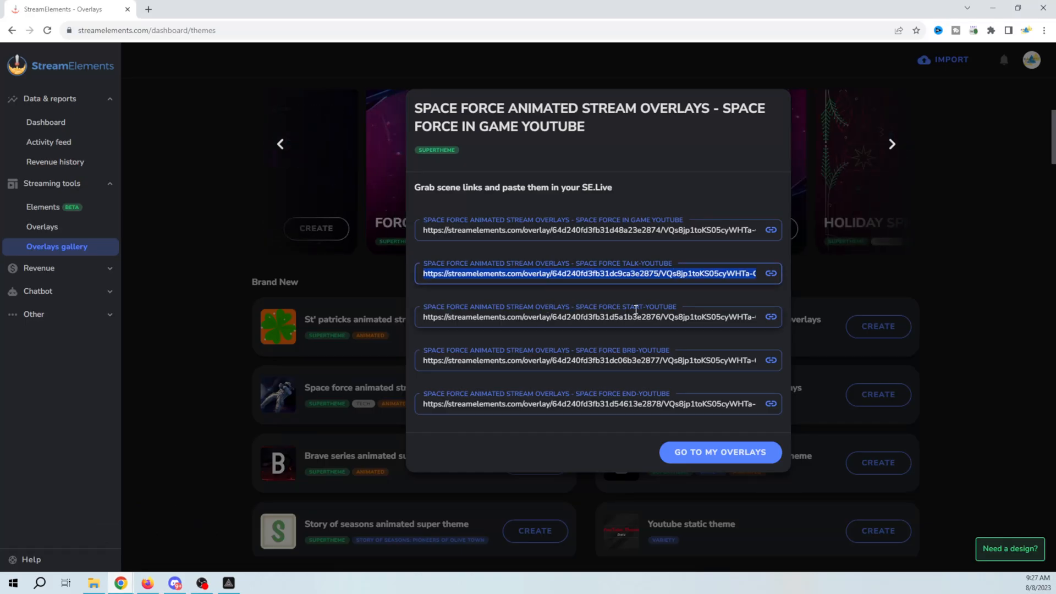
pyautogui.click(771, 361)
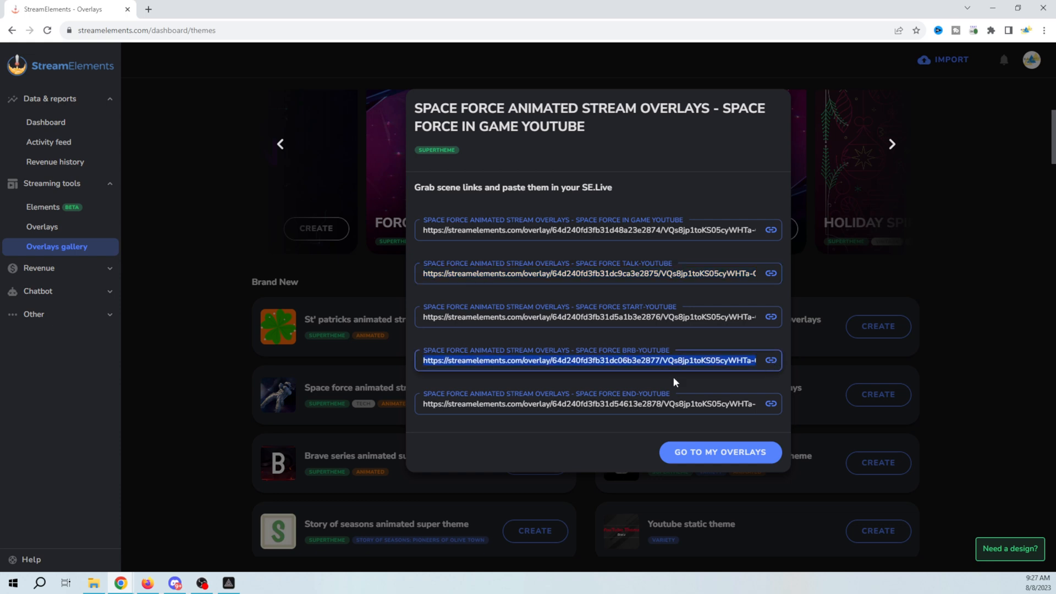
# Step: Return to PRISM Live Studio and create a Browser source named BRB Scene in the BRB scene
pyautogui.click(228, 583)
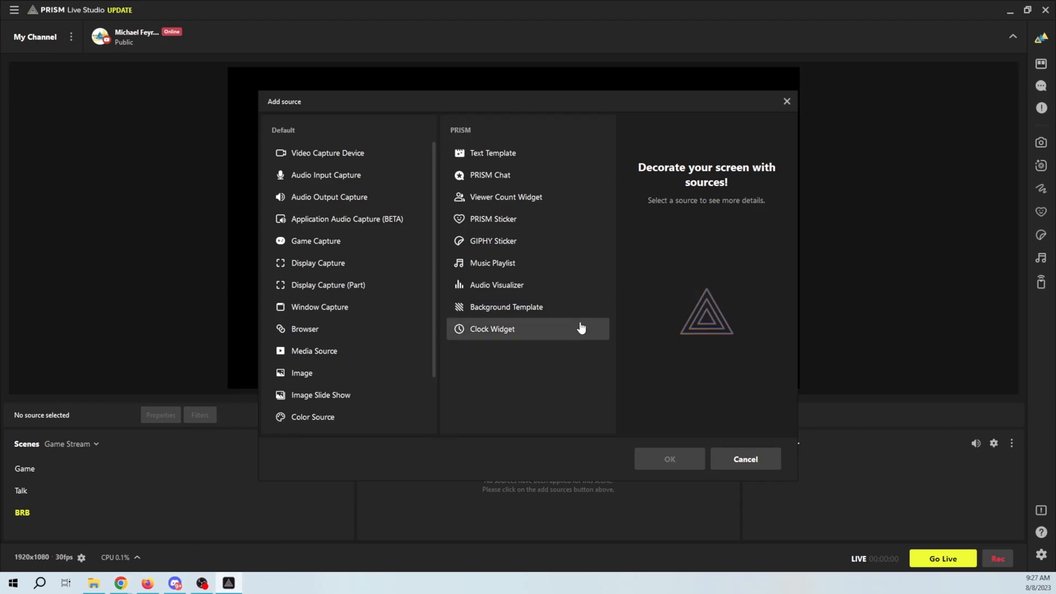
pyautogui.click(307, 330)
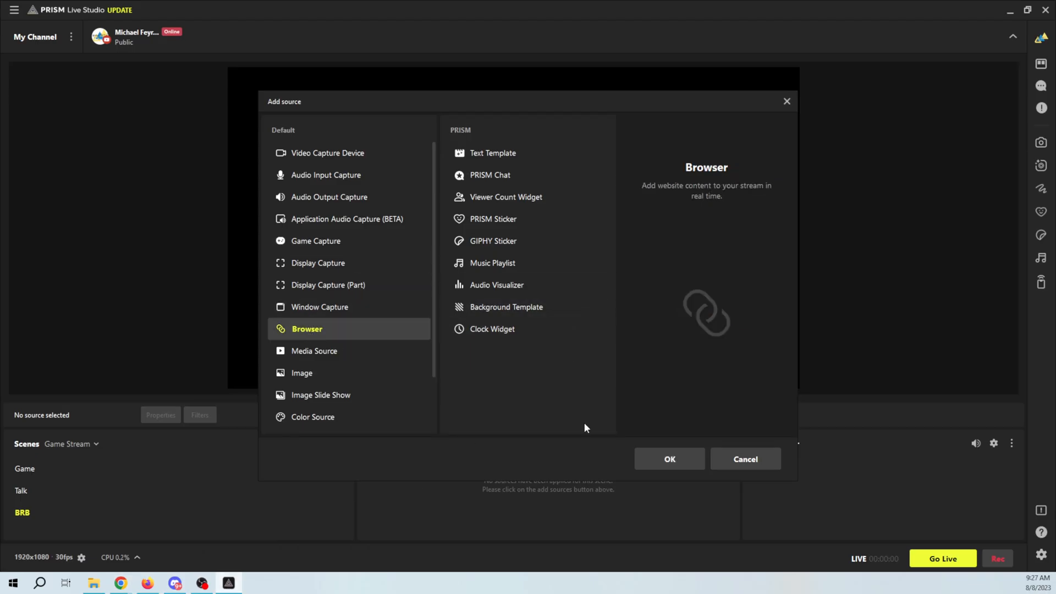
pyautogui.click(669, 460)
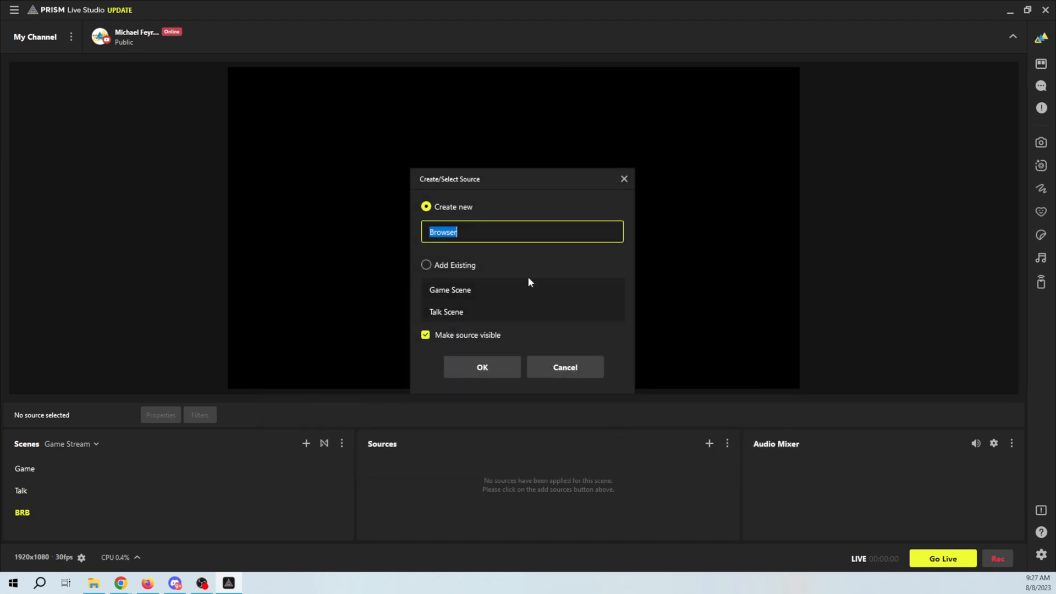
pyautogui.write('BRB Scene')
pyautogui.click(498, 372)
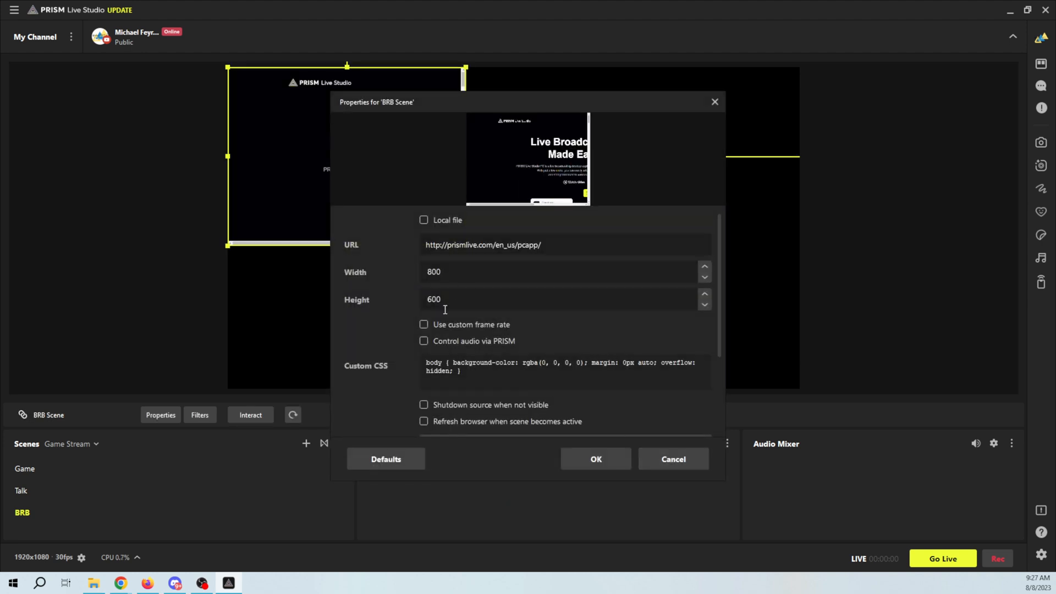
# Step: Set BRB Scene's URL to the copied BRB overlay link, with size 1920 by 1080 and audio controlled via PRISM
pyautogui.moveTo(555, 249); pyautogui.dragTo(417, 241)
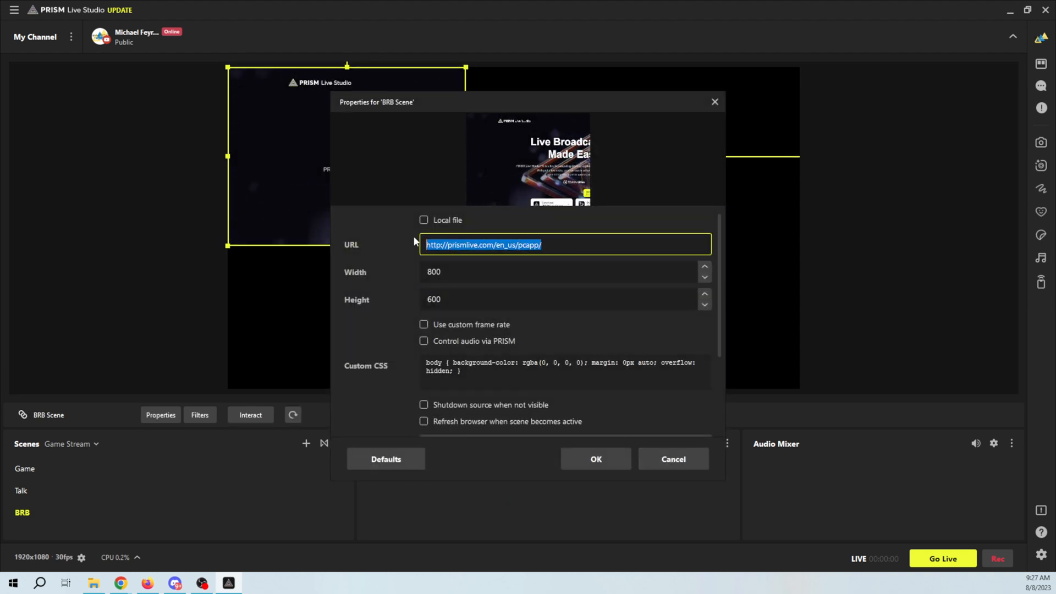
pyautogui.hotkey('ctrl', 'v')
pyautogui.press('Tab')
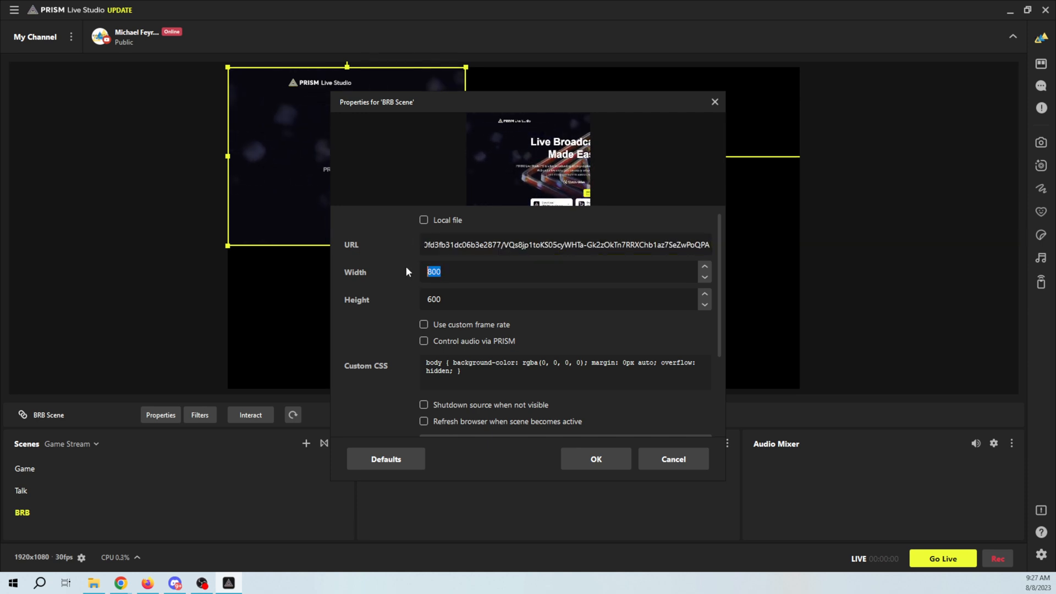
pyautogui.write('1920')
pyautogui.press('Tab')
pyautogui.write('1080')
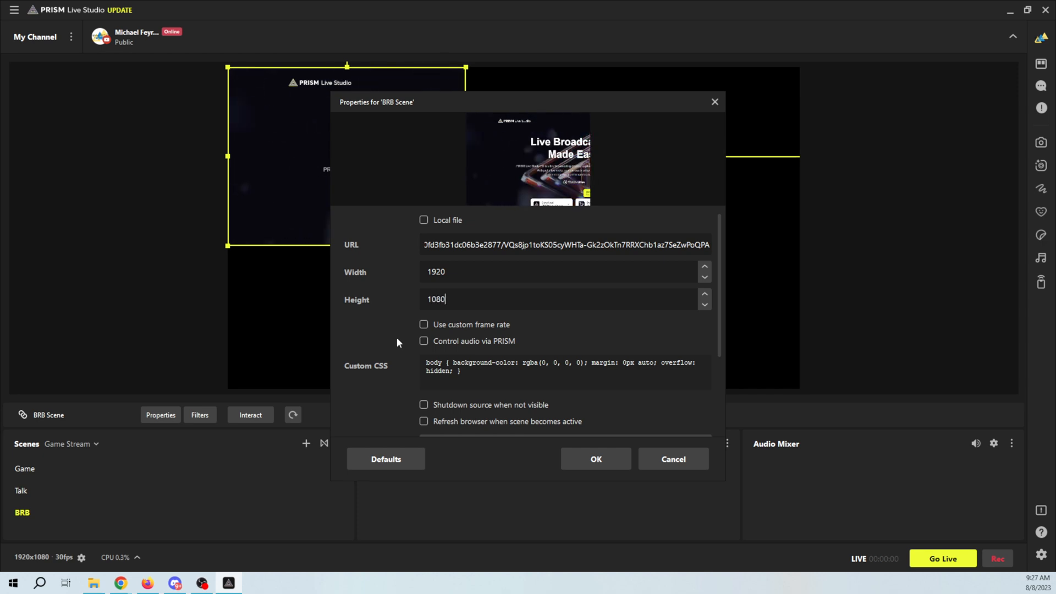
pyautogui.press('Return')
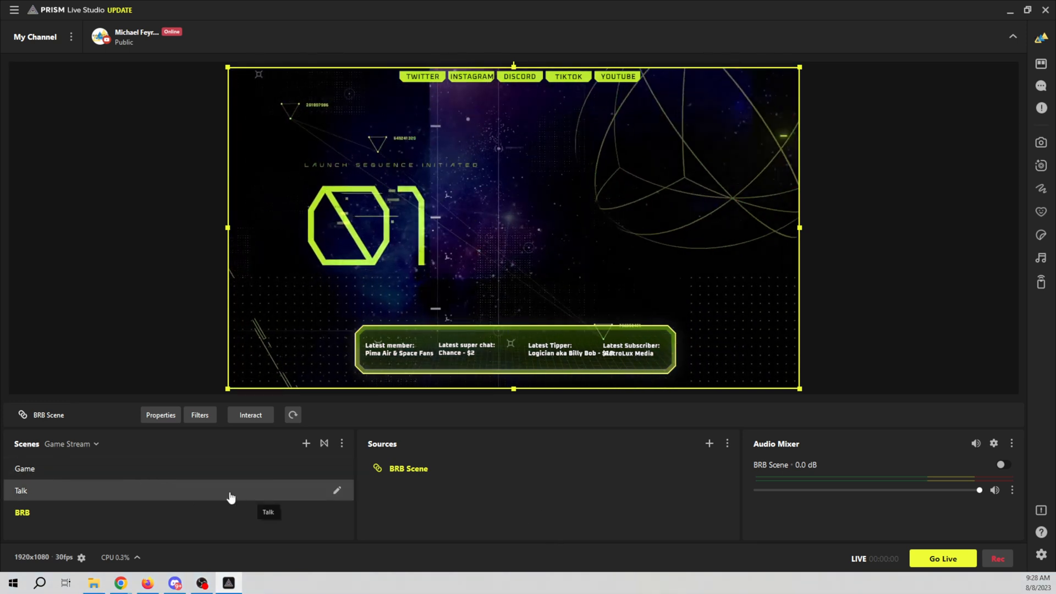
# Step: Add a new scene named Start to the Game Stream collection
pyautogui.click(306, 443)
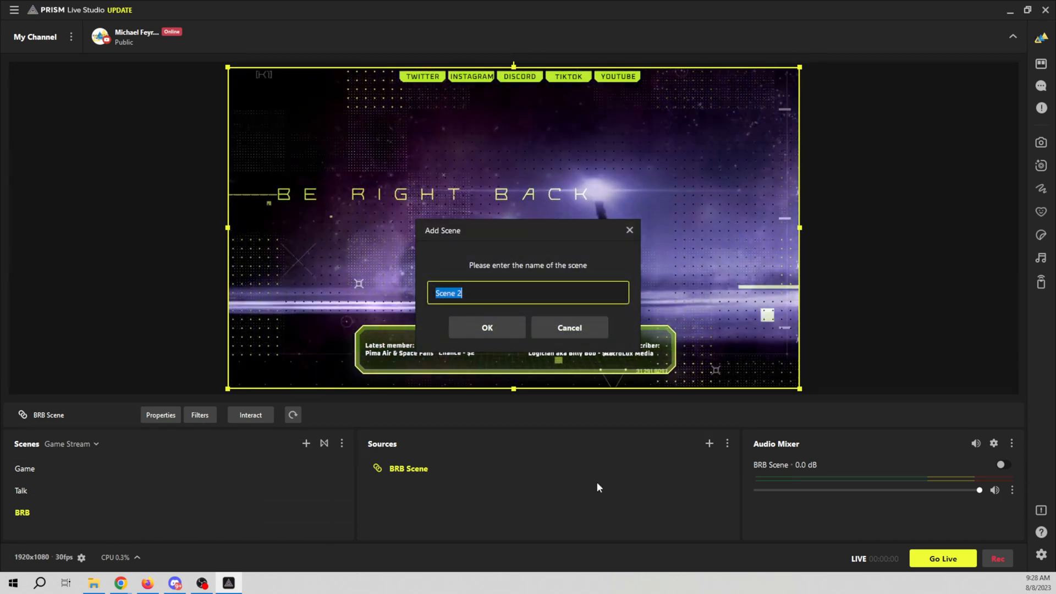
pyautogui.write('Start')
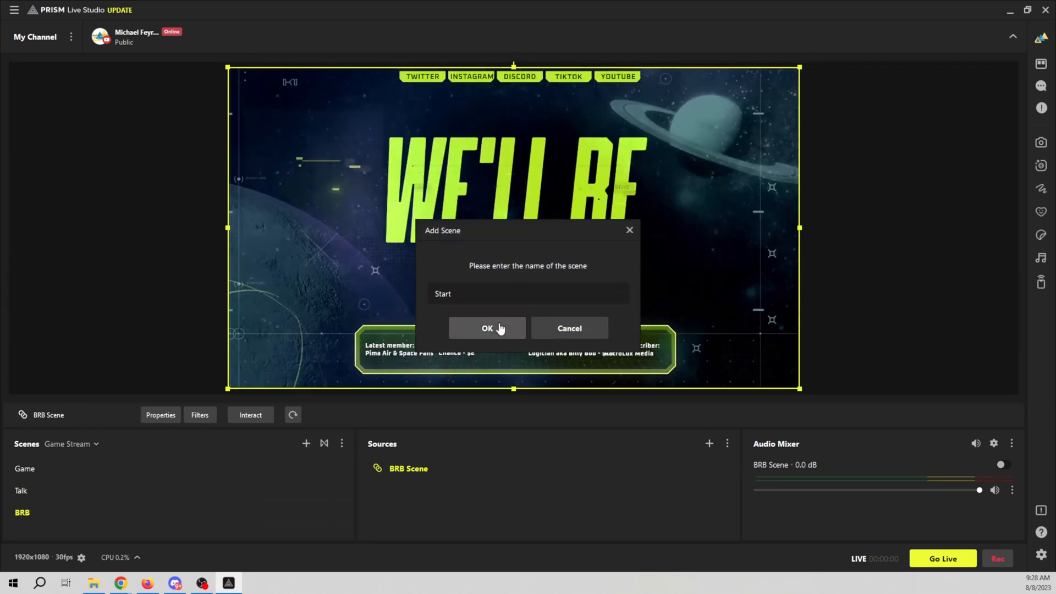
pyautogui.click(487, 329)
# Step: Create a Browser source named Start Scene in the Start scene
pyautogui.click(710, 446)
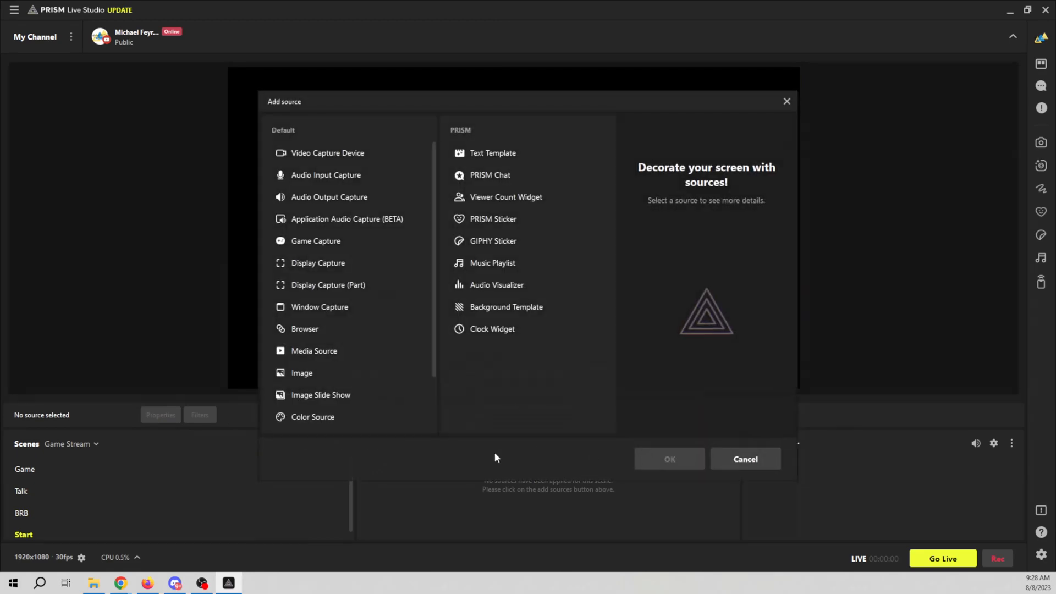
pyautogui.click(297, 330)
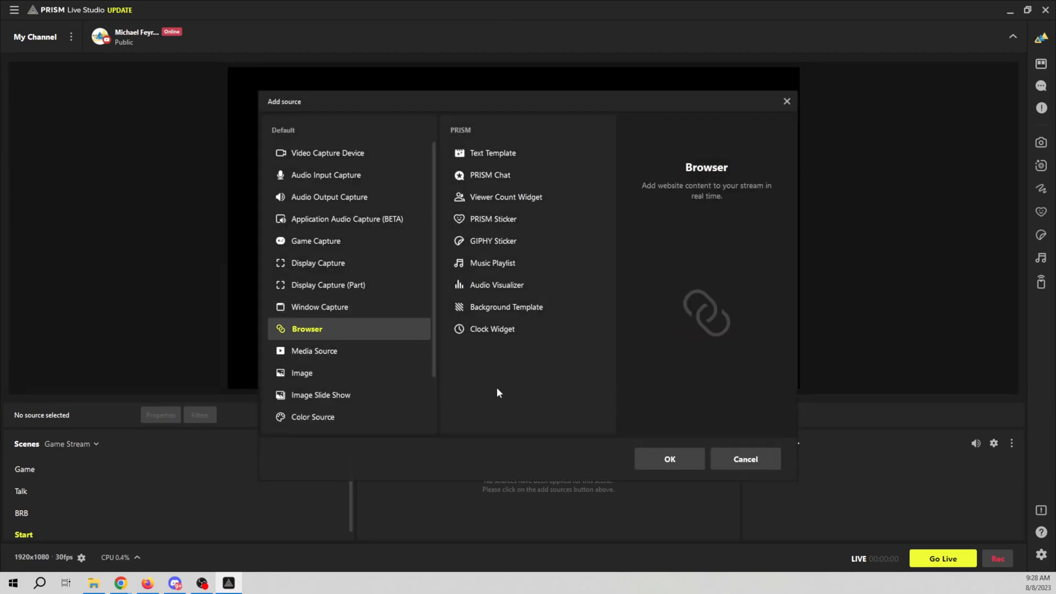
pyautogui.click(669, 451)
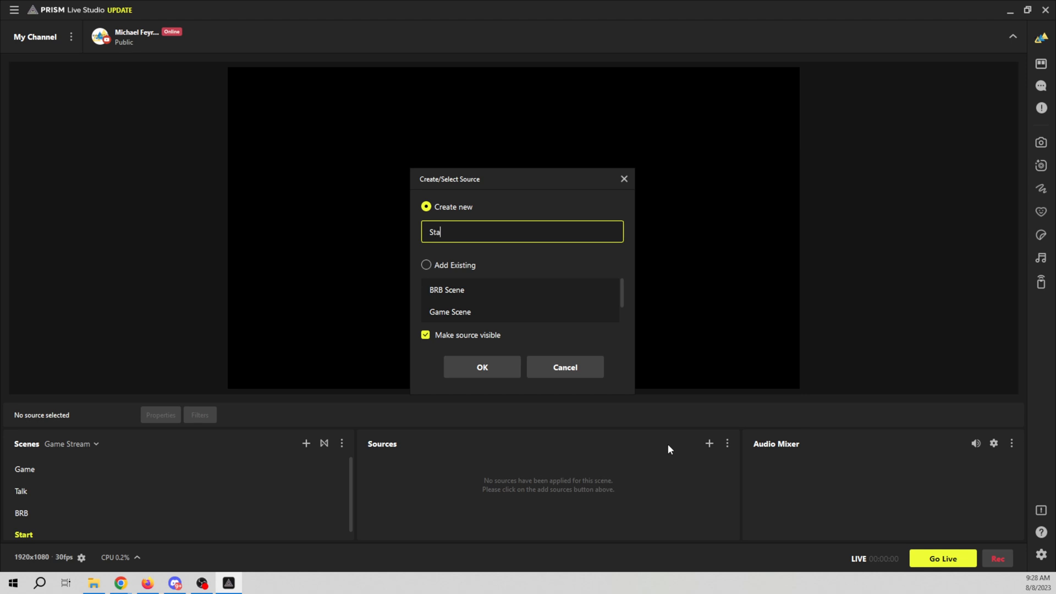
pyautogui.write('Start Scene')
pyautogui.click(484, 368)
# Step: Copy the Space Force Start-YouTube overlay link from StreamElements in Chrome and return to PRISM Live Studio
pyautogui.moveTo(120, 583)
pyautogui.click(196, 523)
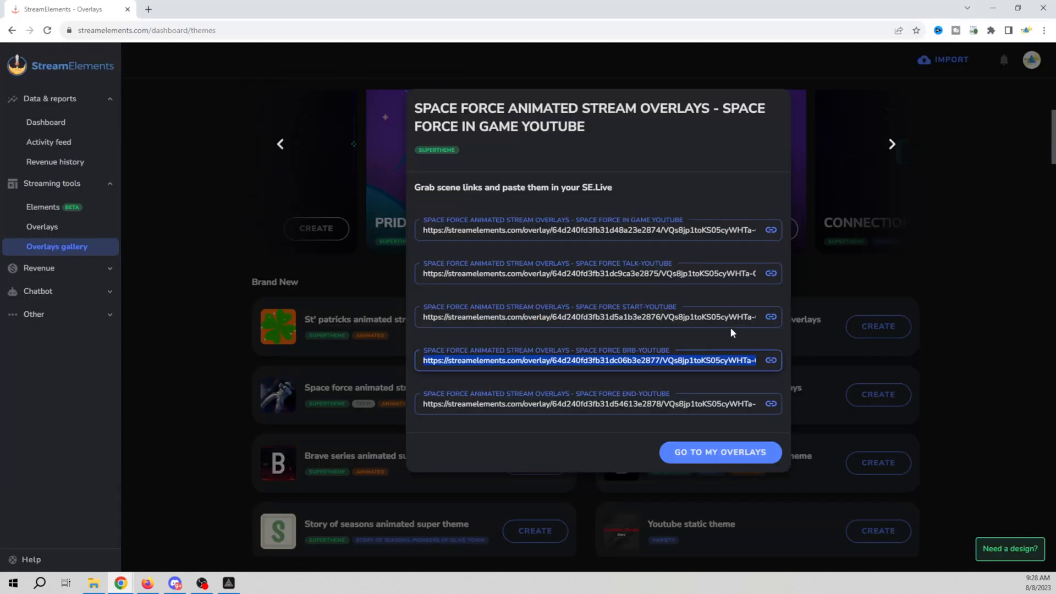
pyautogui.click(771, 318)
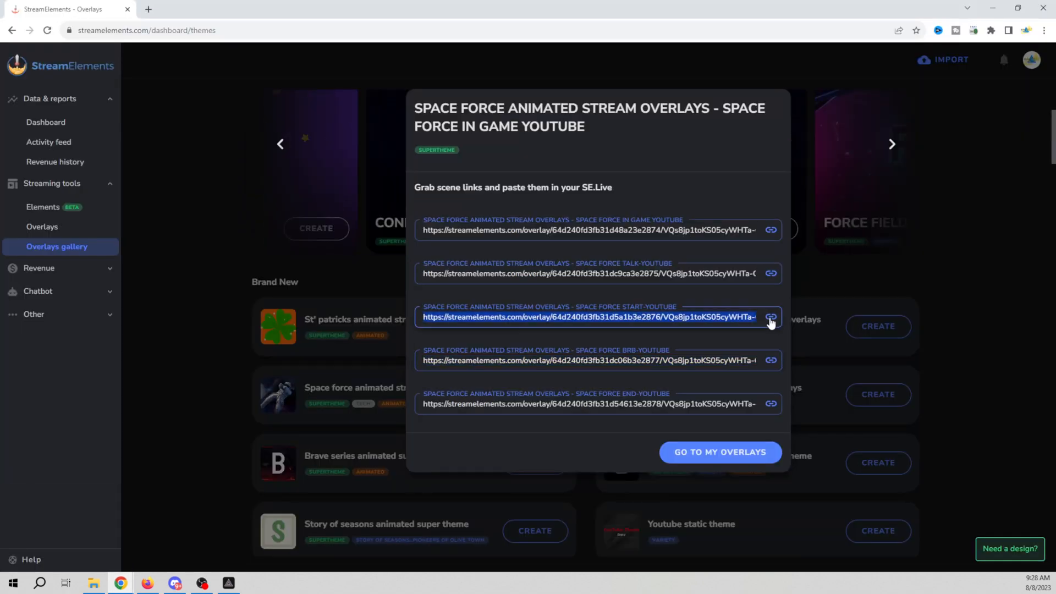
pyautogui.click(228, 586)
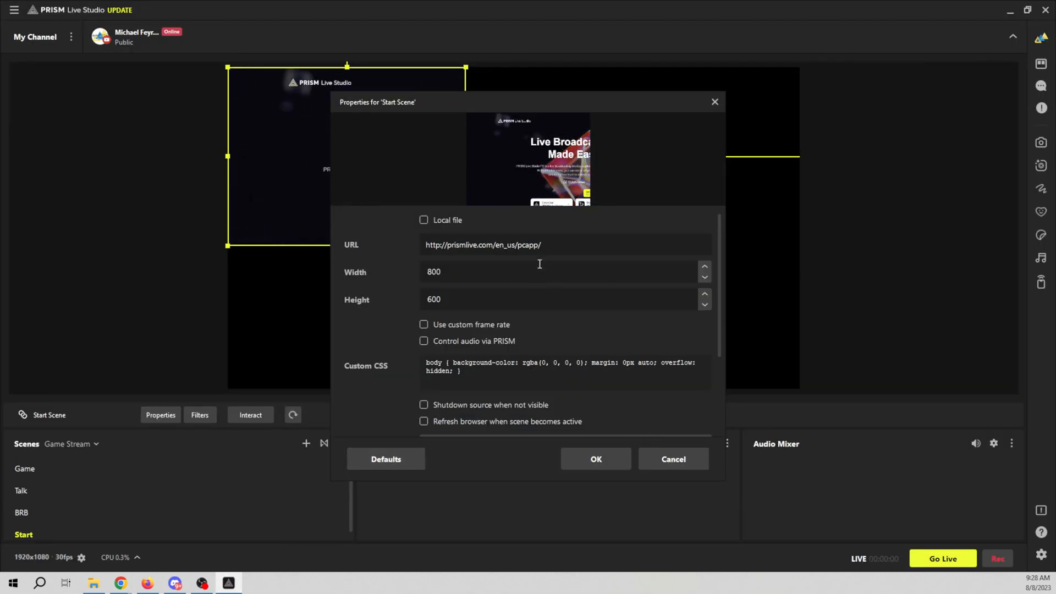
# Step: Set Start Scene's URL to the copied Start overlay link, with size 1920 by 1080 and audio controlled via PRISM
pyautogui.click(568, 242)
pyautogui.hotkey('ctrl', 'a')
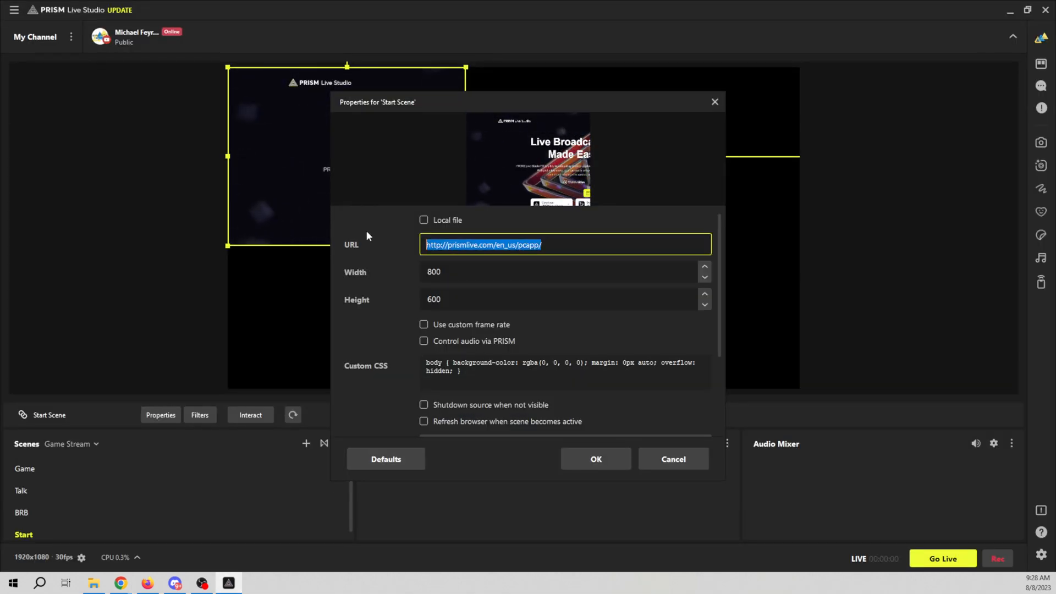
pyautogui.hotkey('ctrl', 'v')
pyautogui.press('Tab')
pyautogui.write('1920')
pyautogui.press('Tab')
pyautogui.write('108')
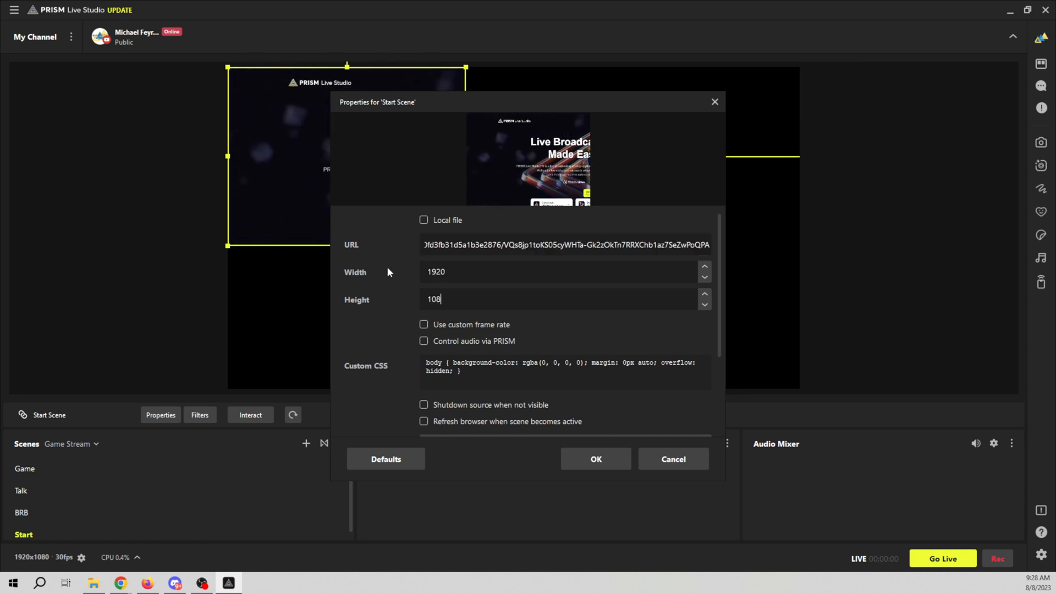
pyautogui.write('0')
pyautogui.click(423, 341)
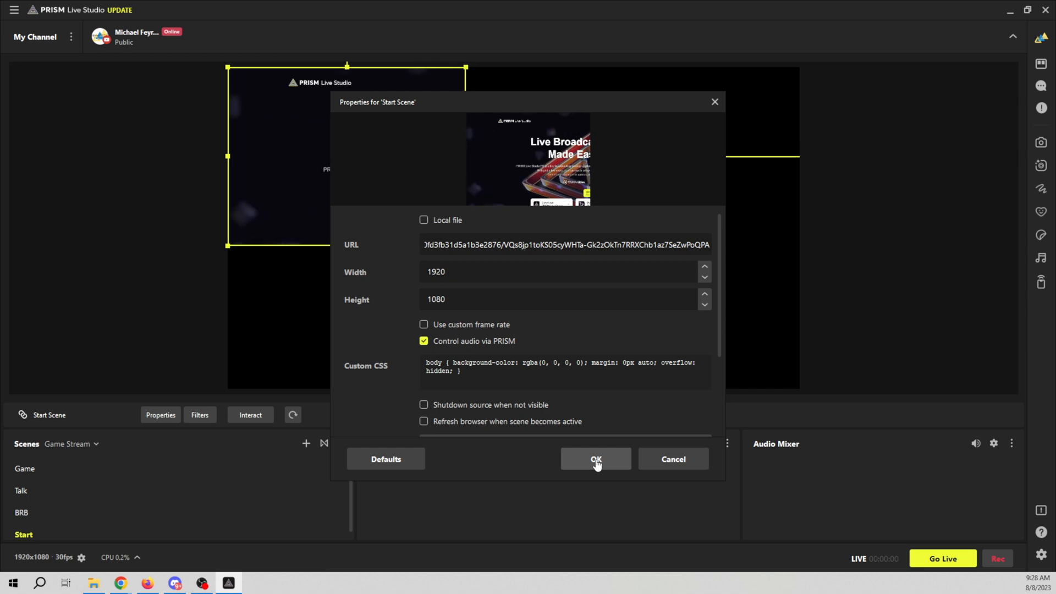
pyautogui.click(597, 460)
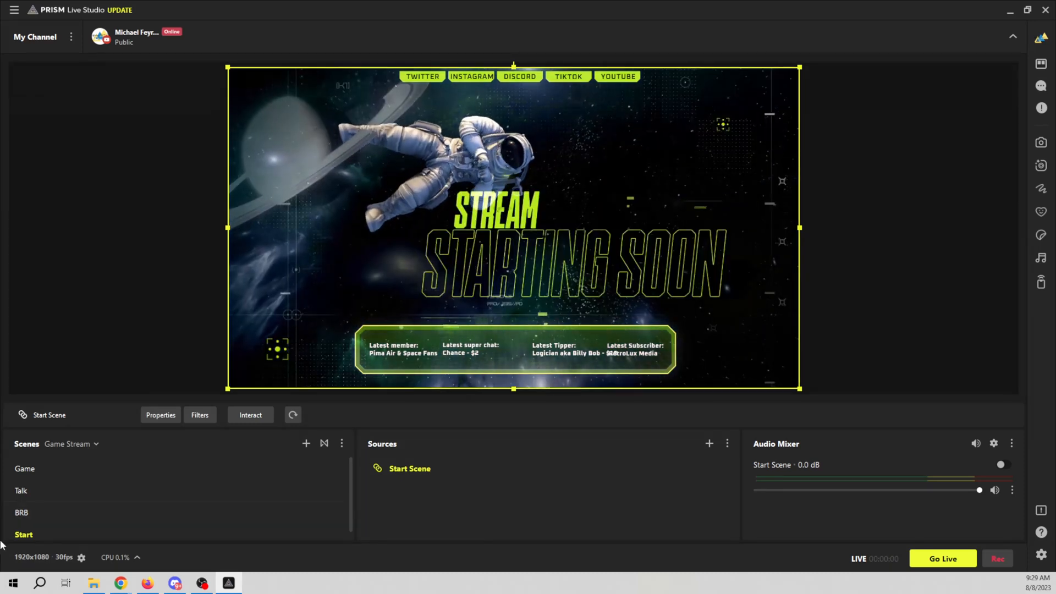
# Step: Add a new scene named End to the Game Stream collection
pyautogui.click(306, 444)
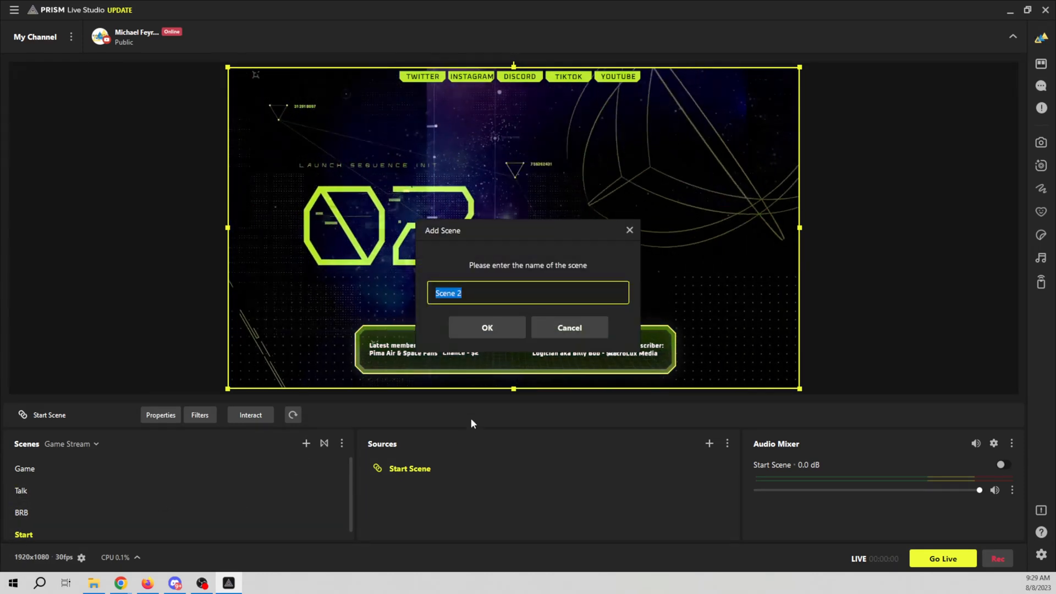
pyautogui.write('End')
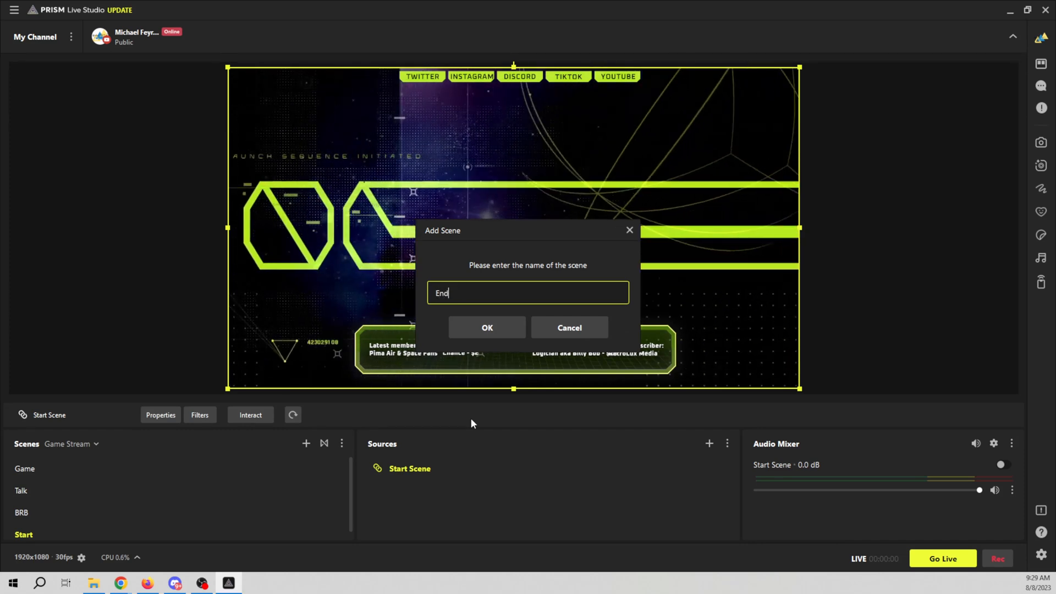
pyautogui.press('Return')
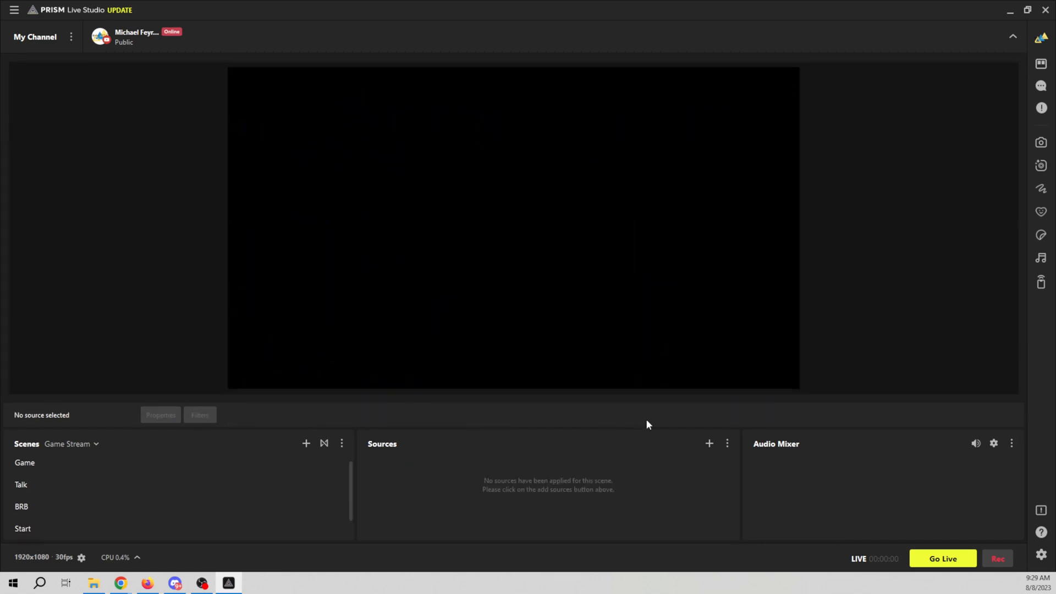
# Step: Create a Browser source named End Scene in the End scene
pyautogui.click(709, 444)
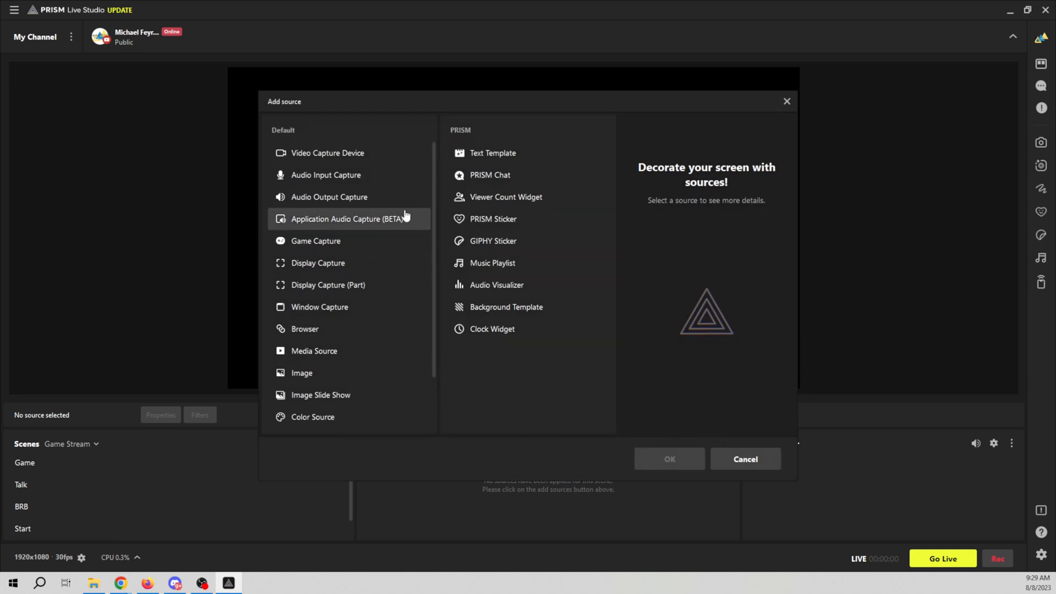
pyautogui.click(307, 330)
pyautogui.click(657, 460)
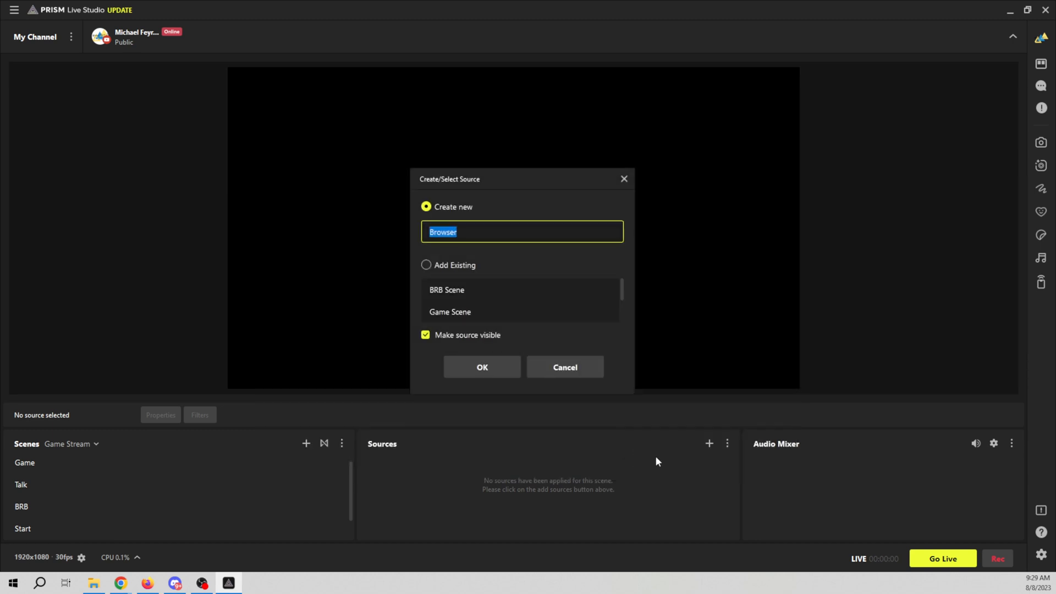
pyautogui.write('End Scene')
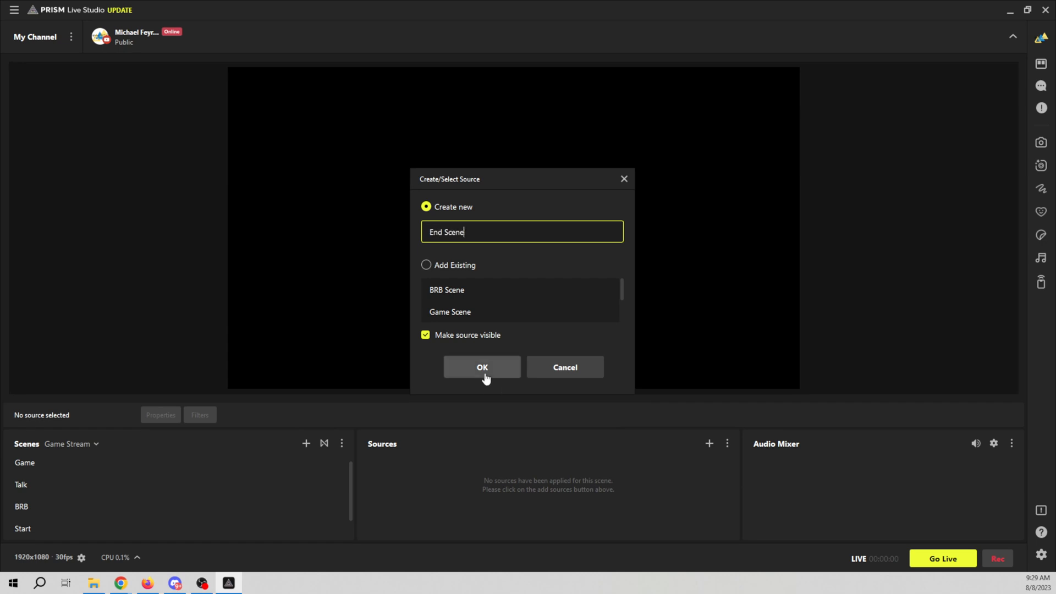
pyautogui.click(483, 367)
# Step: Set End Scene to 1920 by 1080 with the Space Force End-YouTube overlay link as its URL and audio controlled via PRISM
pyautogui.write('1920')
pyautogui.press('Tab')
pyautogui.write('1080')
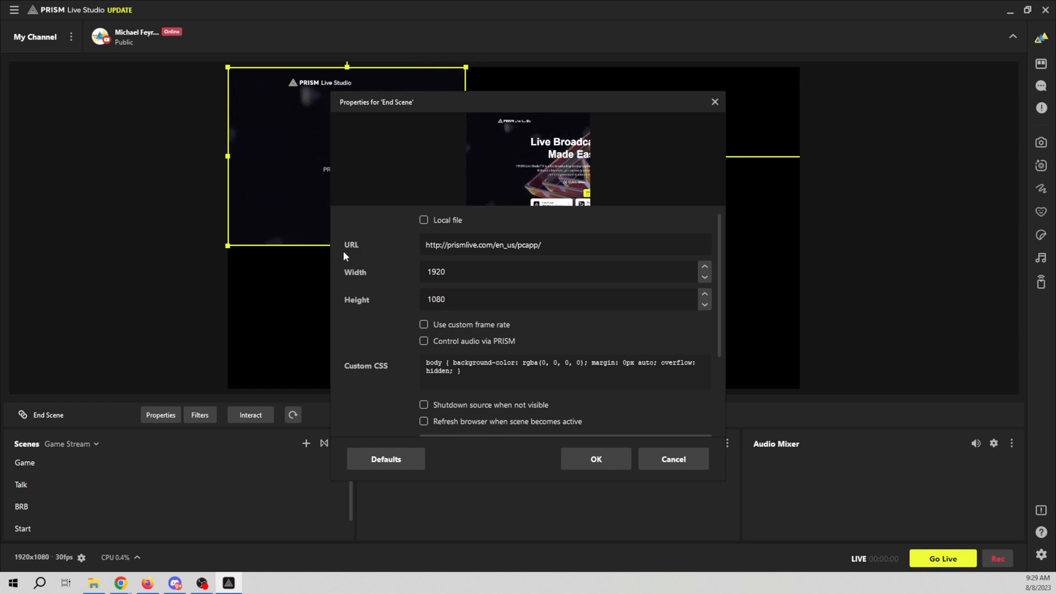
pyautogui.click(553, 244)
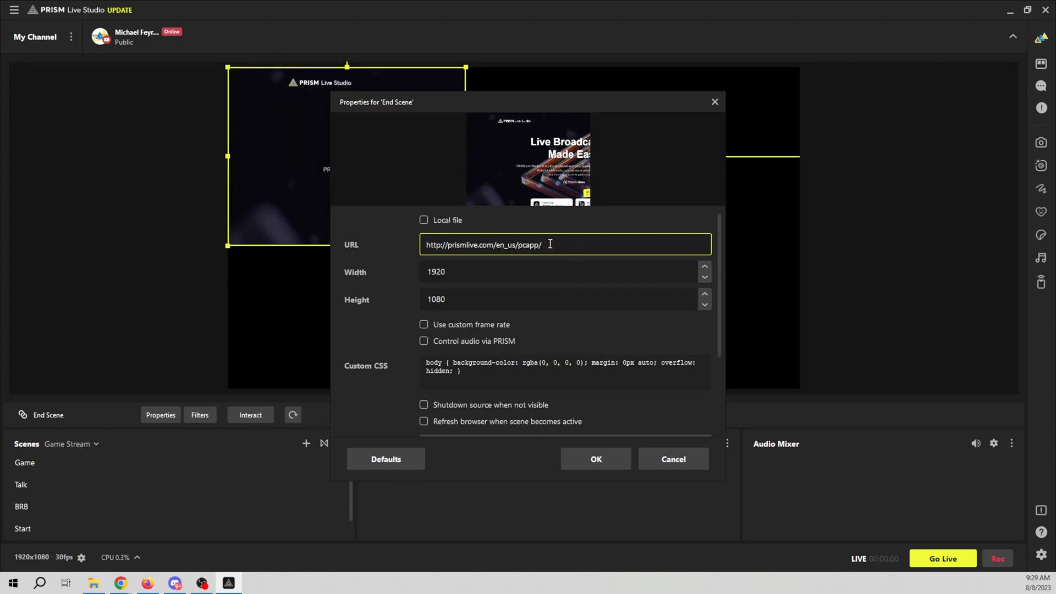
pyautogui.hotkey('ctrl', 'a')
pyautogui.hotkey('ctrl', 'v')
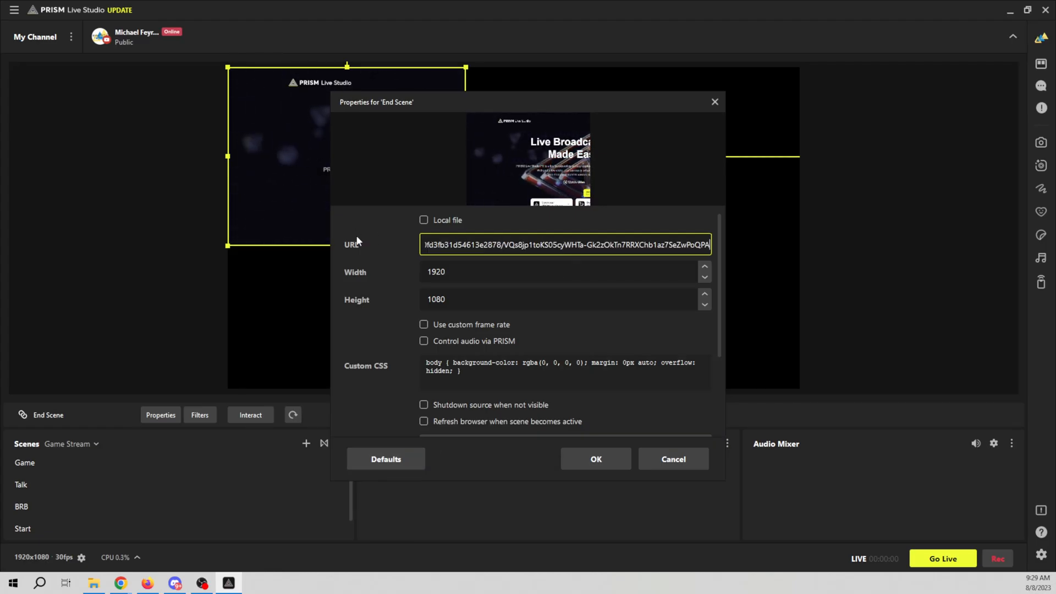
pyautogui.click(423, 340)
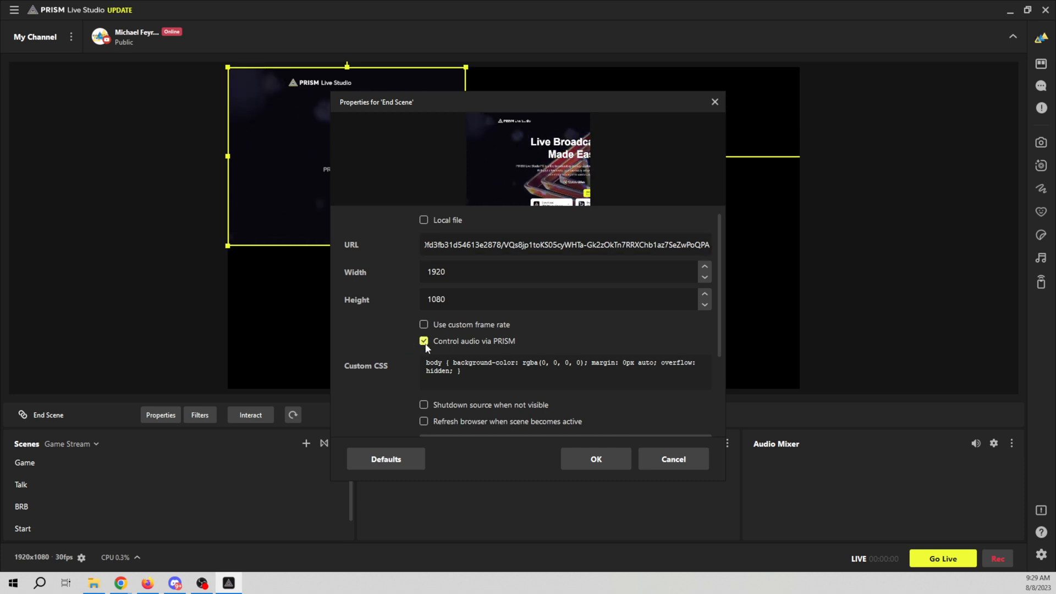
pyautogui.click(598, 460)
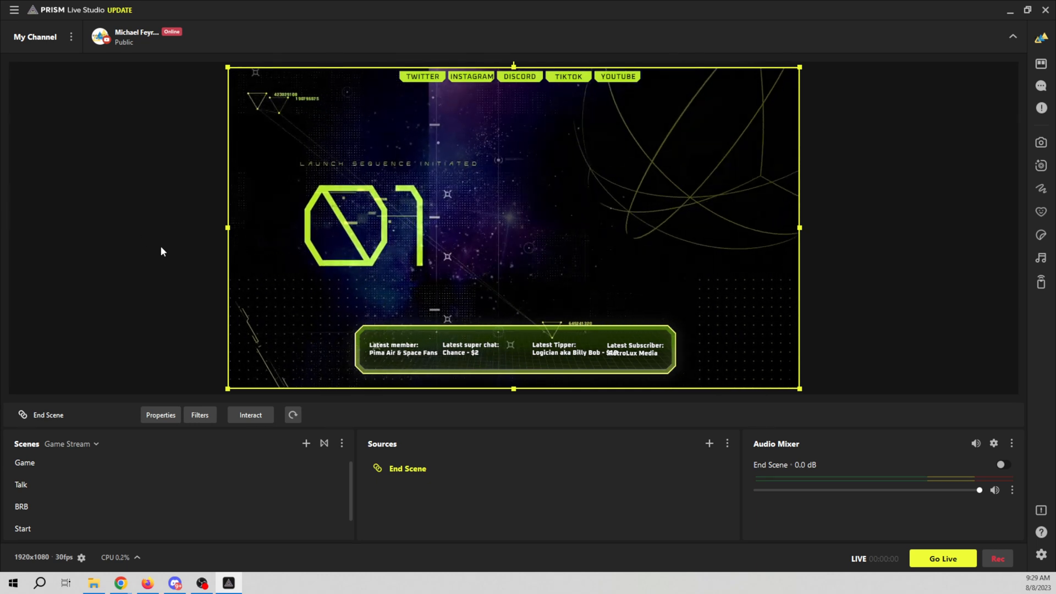
# Step: Review the Game, Talk, BRB, Start and End scenes in turn in the preview
pyautogui.click(26, 464)
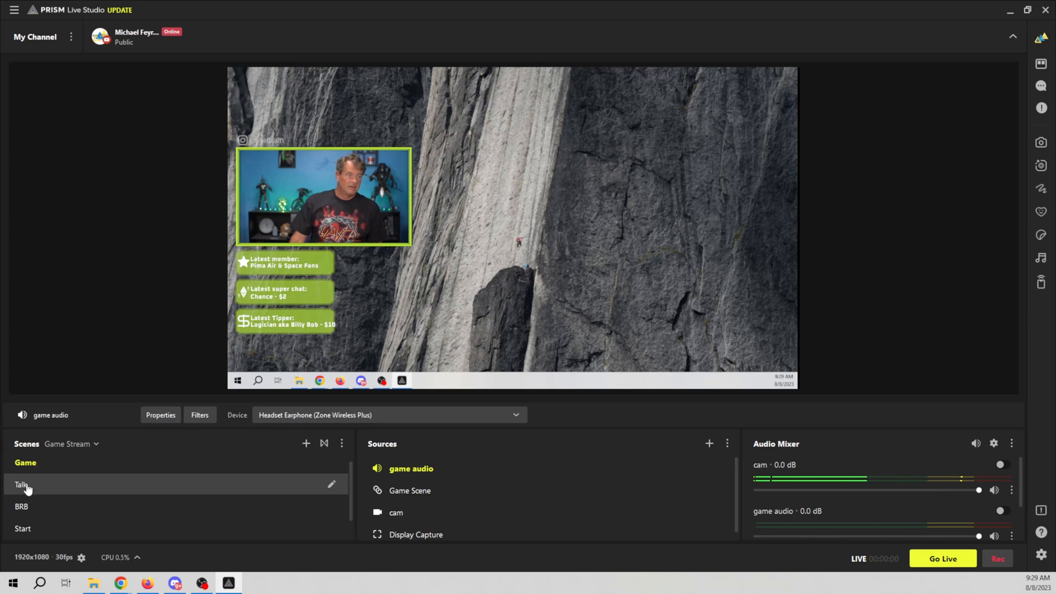
pyautogui.click(24, 485)
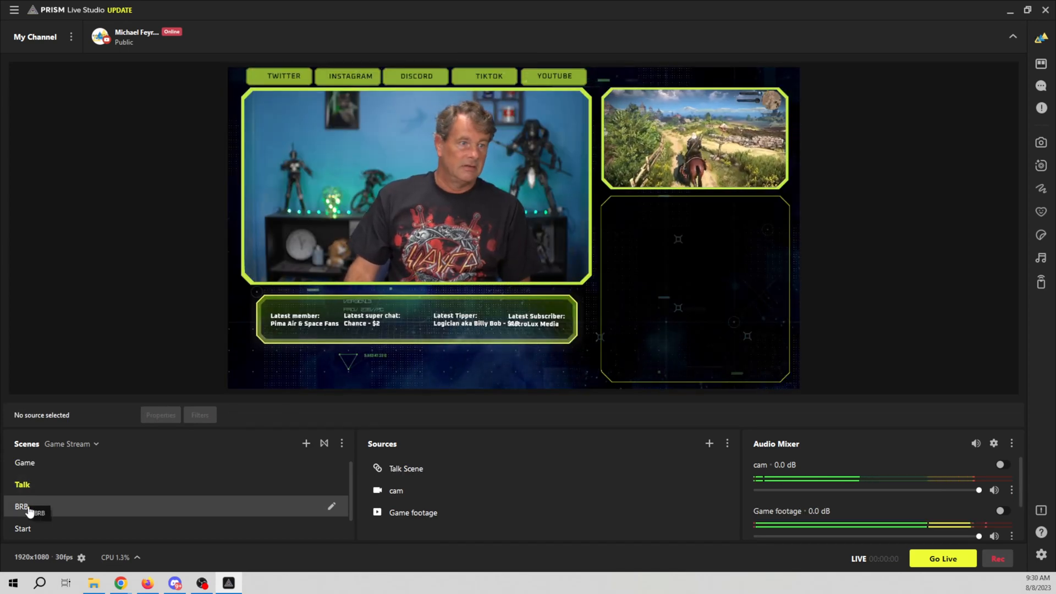
pyautogui.click(29, 507)
pyautogui.scroll(-1, 30, 507)
pyautogui.click(25, 507)
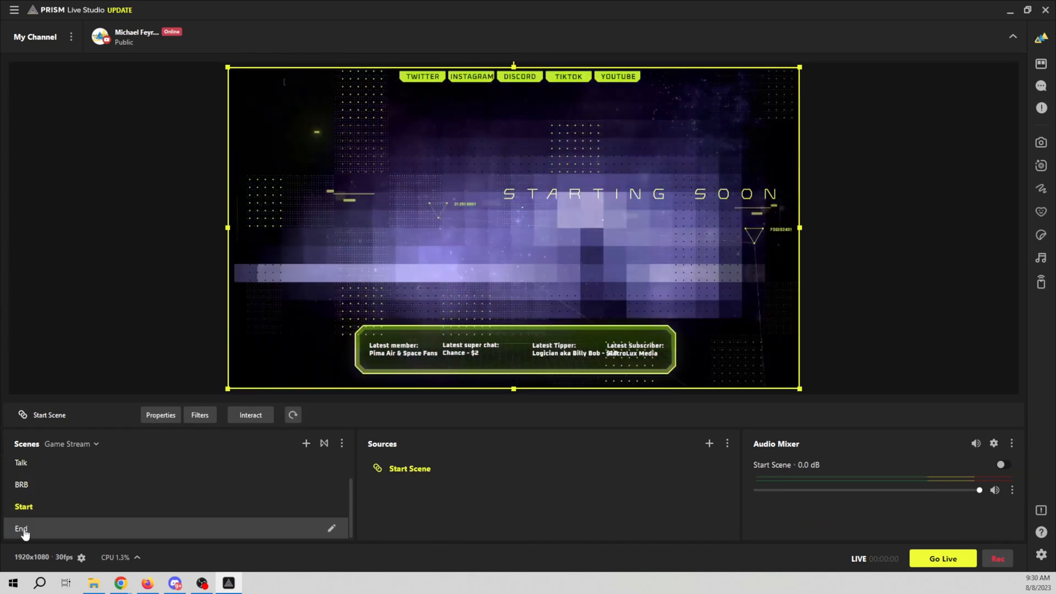
pyautogui.click(23, 529)
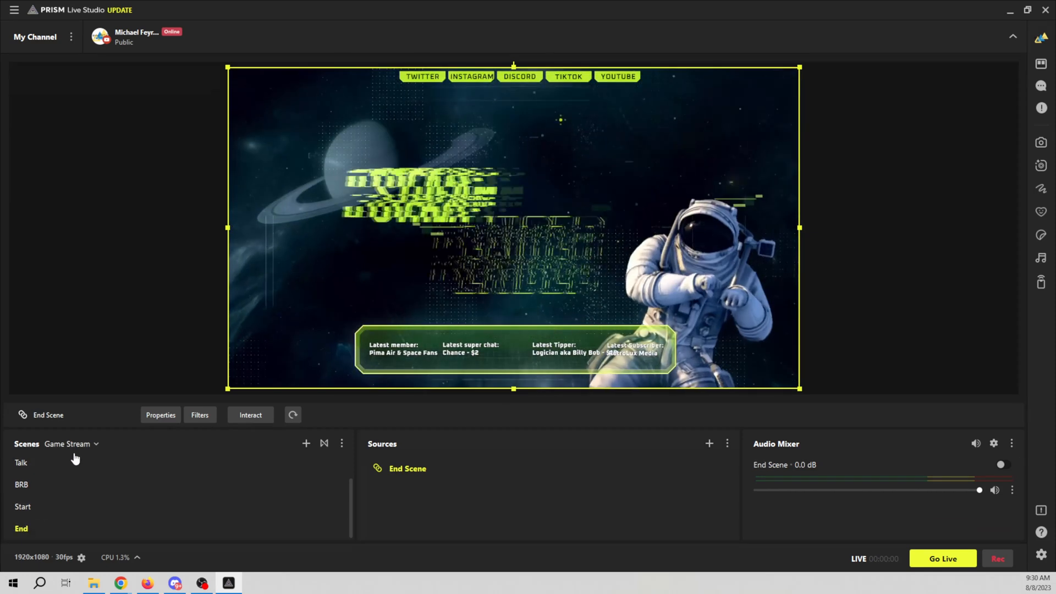
# Step: Preview the Game scene again and leave the Talk scene active
pyautogui.scroll(1, 75, 473)
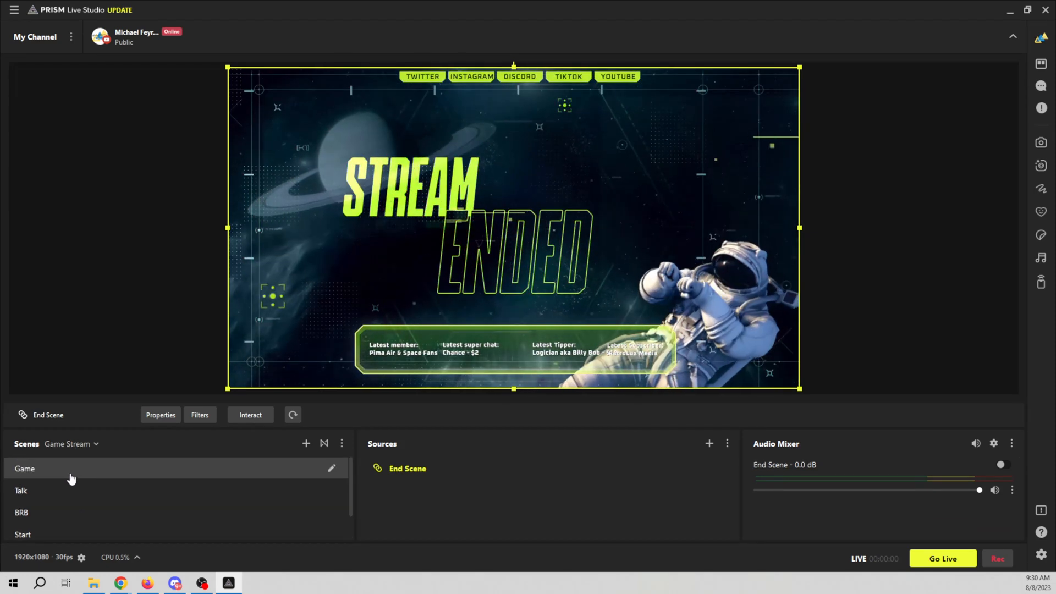
pyautogui.click(71, 477)
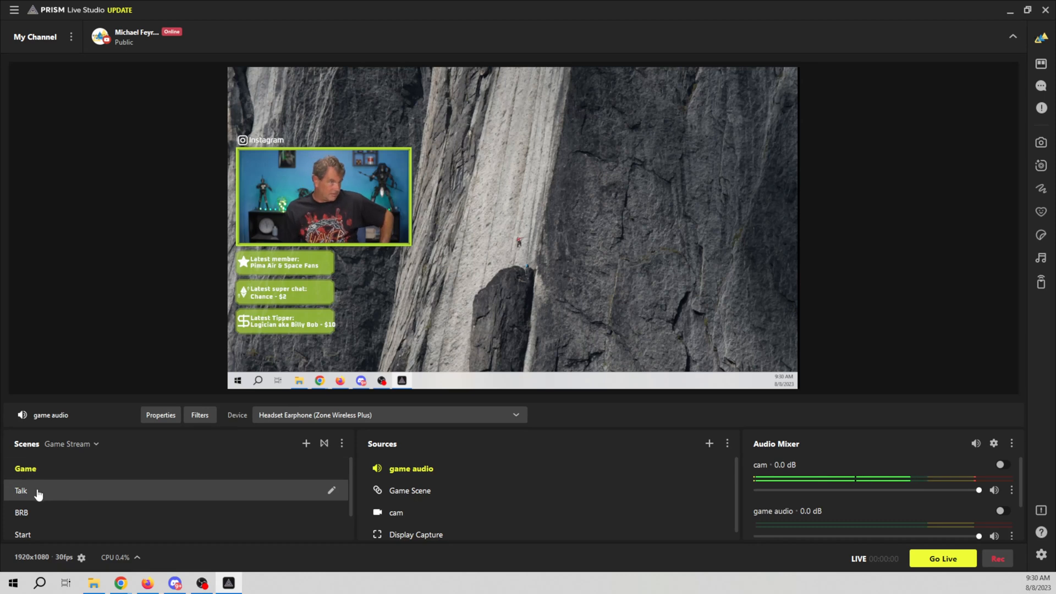
pyautogui.click(38, 493)
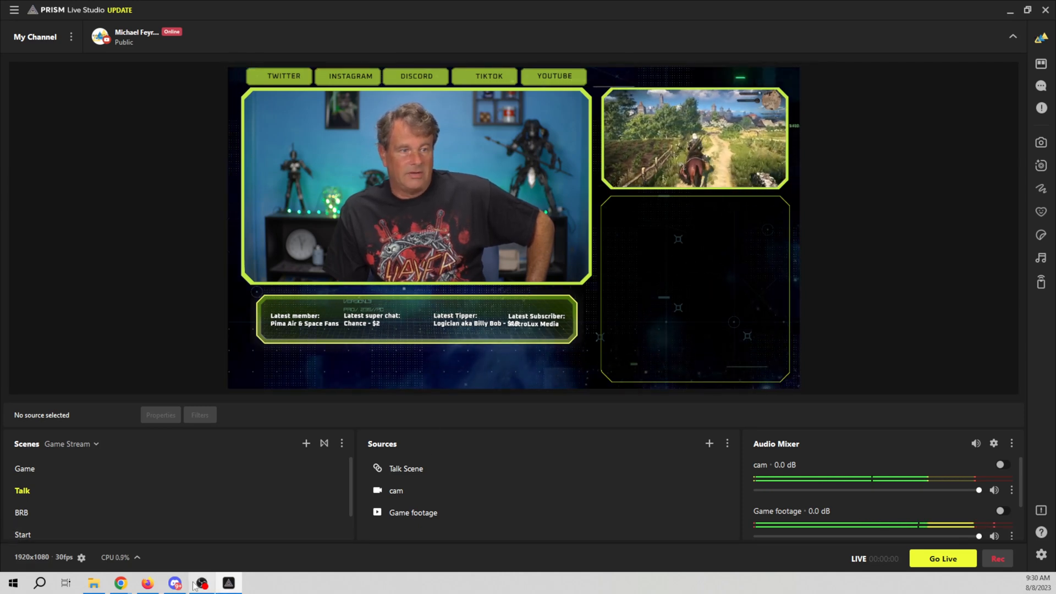
# Step: Switch to StreamElements in Chrome, go to My Overlays and open the Space Force in-game overlay for editing
pyautogui.moveTo(130, 584)
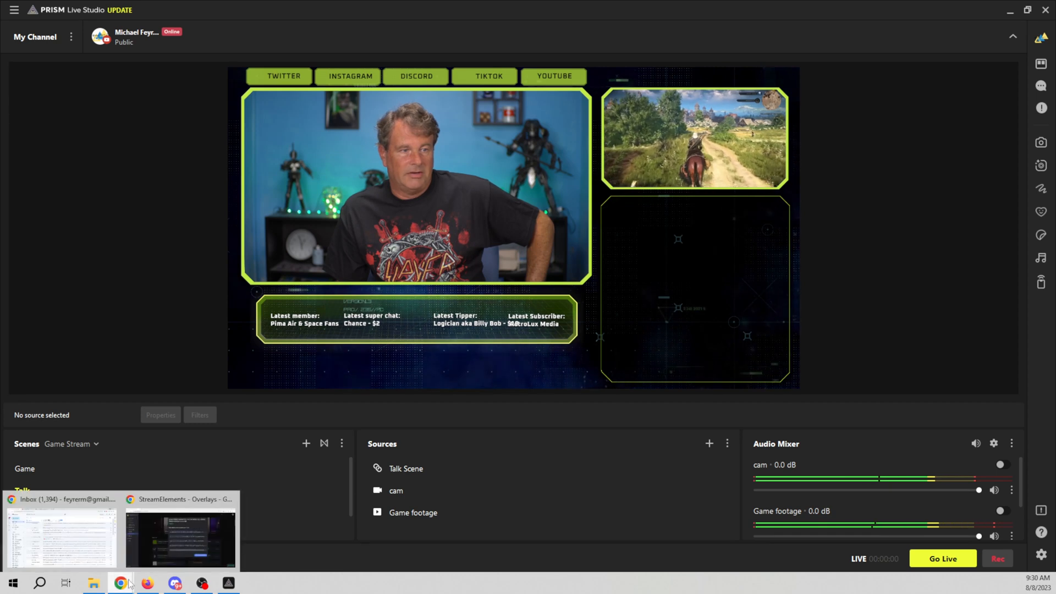
pyautogui.click(181, 538)
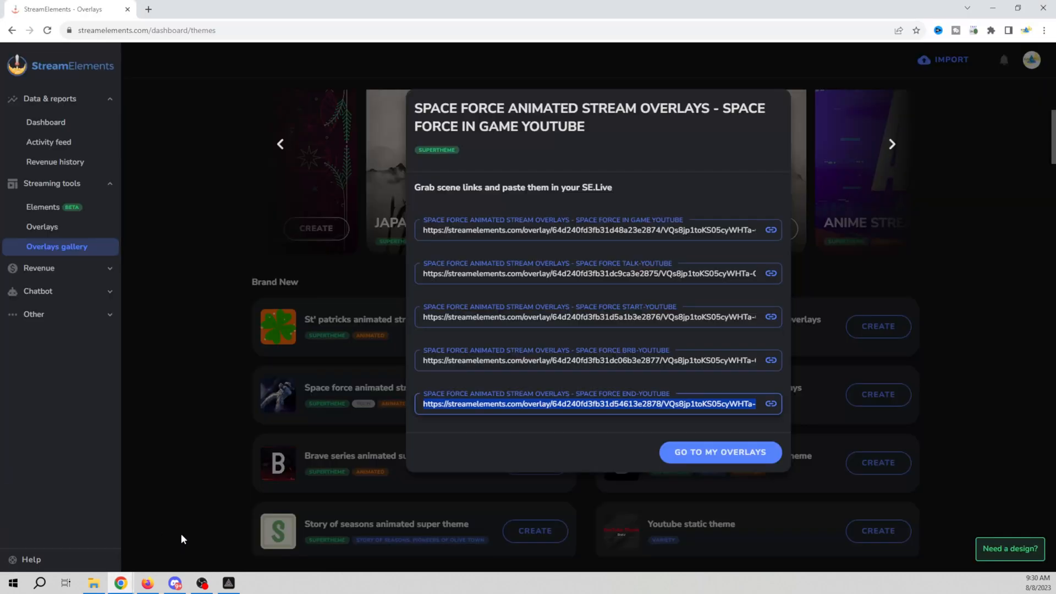
pyautogui.click(721, 455)
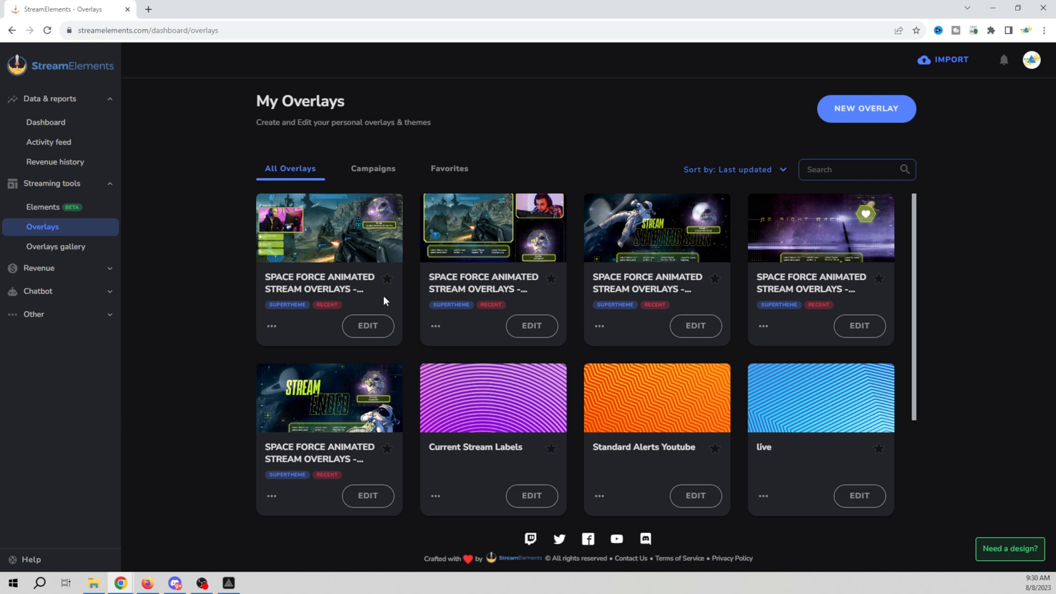
pyautogui.click(372, 328)
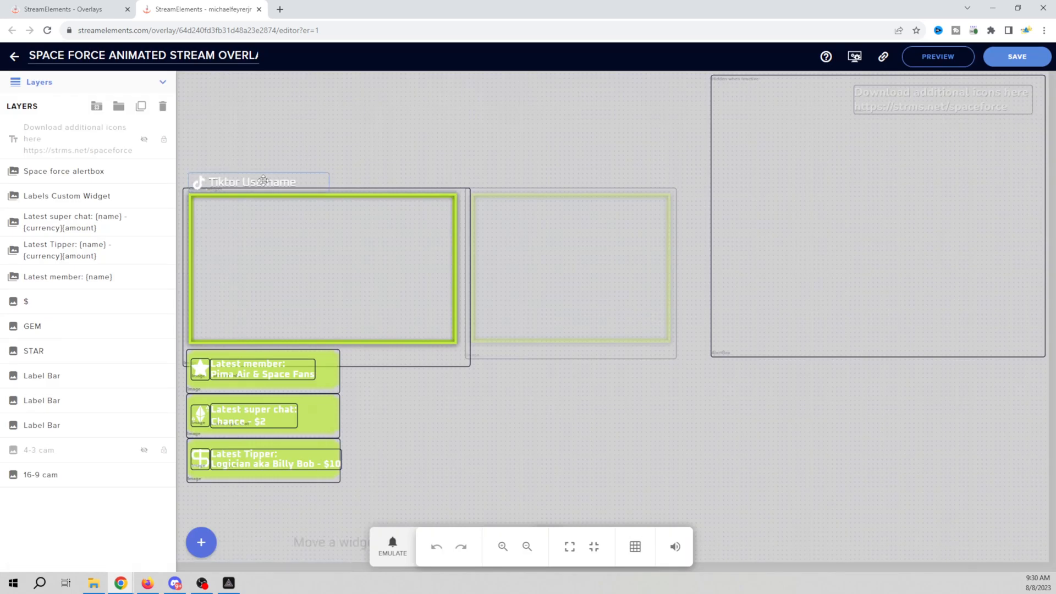
# Step: Replace the TikTok, Instagram and YouTube texts in the in-game overlay's Labels Custom Widget with the channel's own handles
pyautogui.click(252, 182)
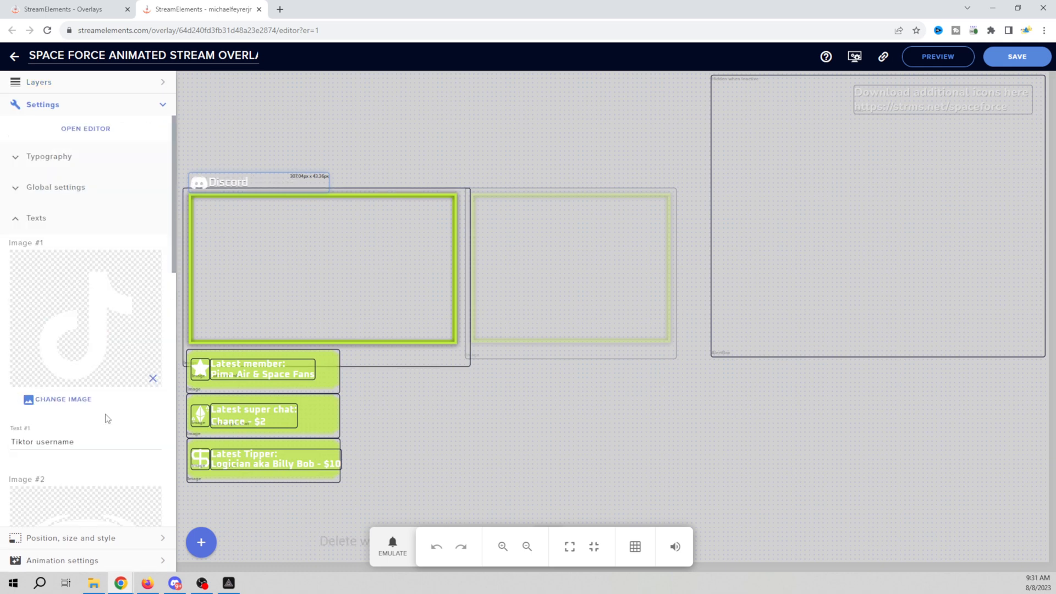
pyautogui.scroll(-5, 108, 419)
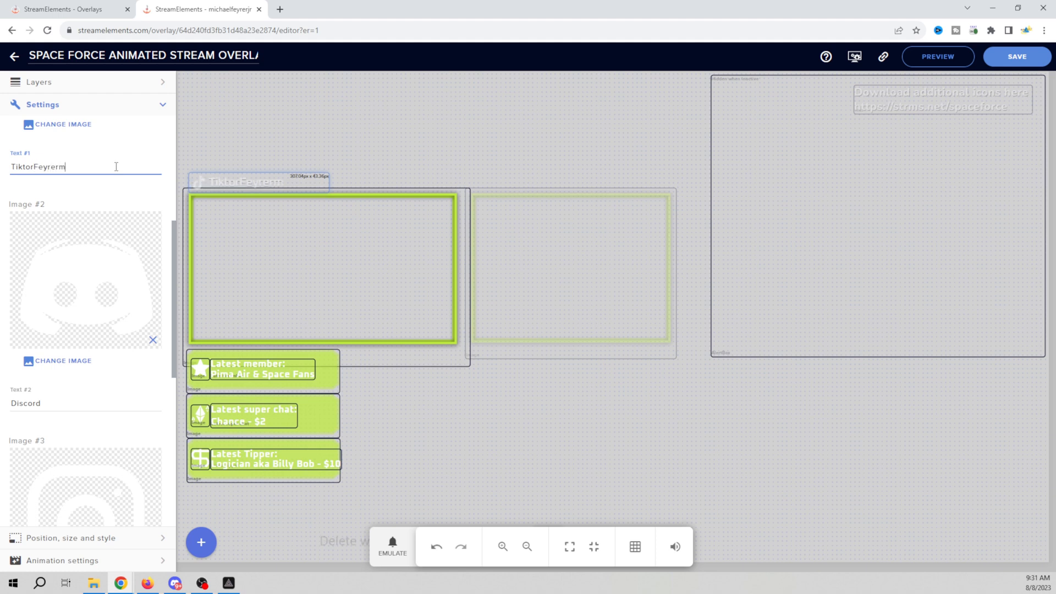
pyautogui.scroll(-3, 104, 220)
pyautogui.scroll(-4, 66, 245)
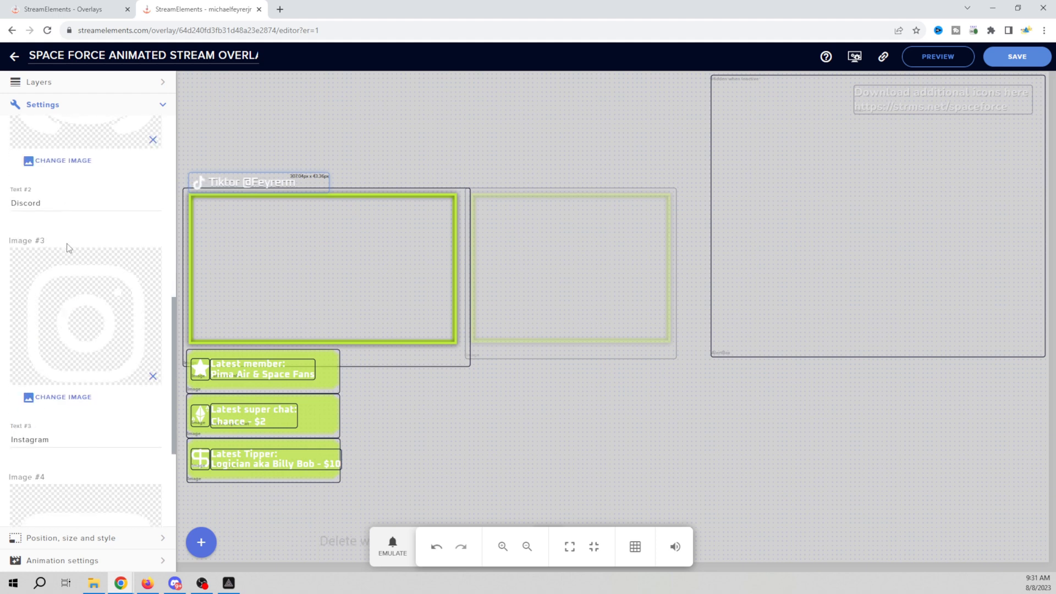
pyautogui.scroll(-1, 67, 248)
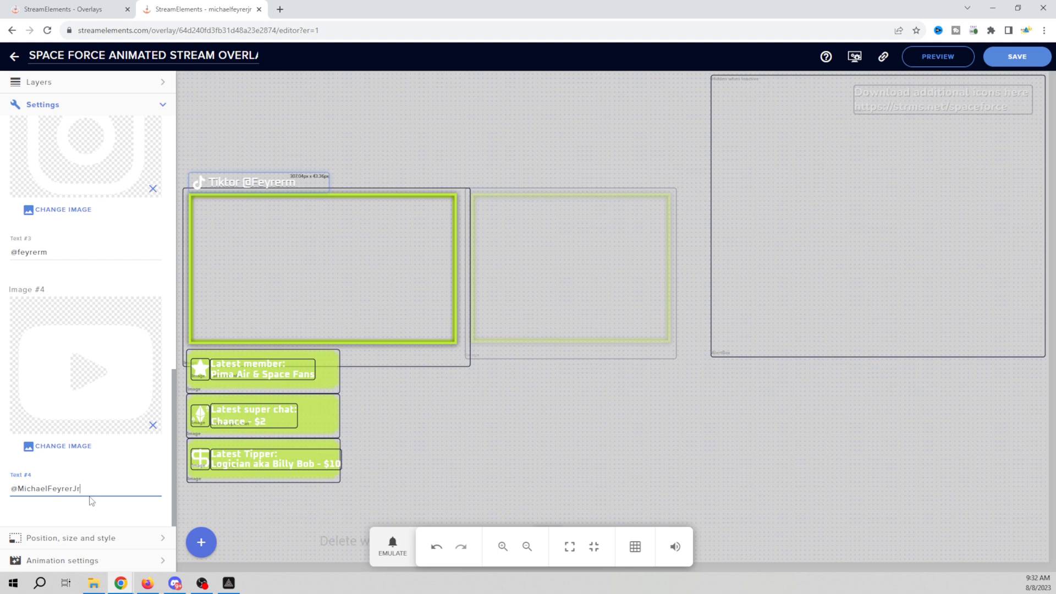
pyautogui.scroll(3, 91, 487)
pyautogui.scroll(8, 96, 220)
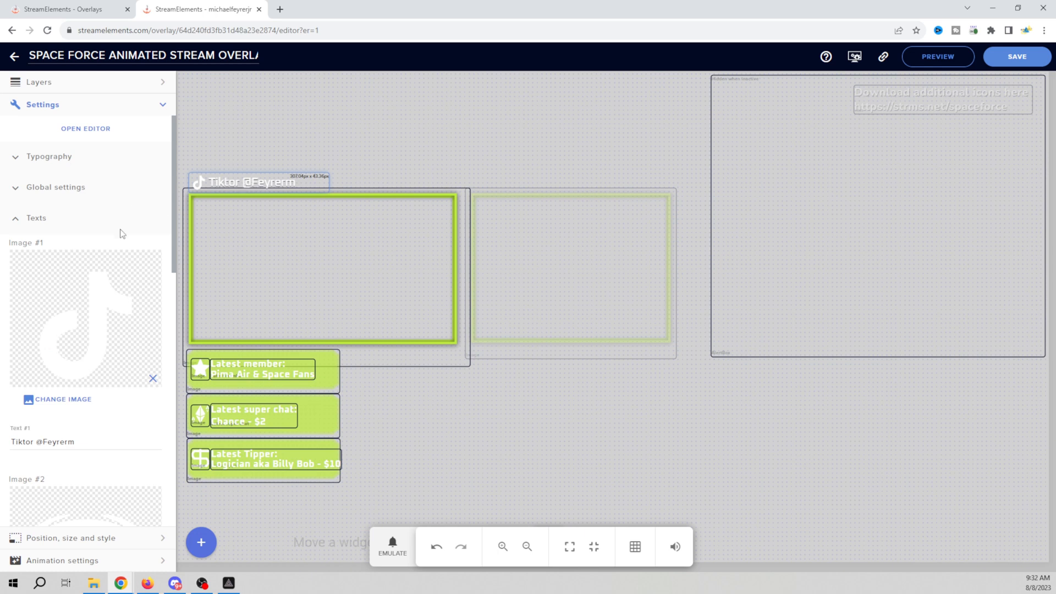
pyautogui.click(164, 112)
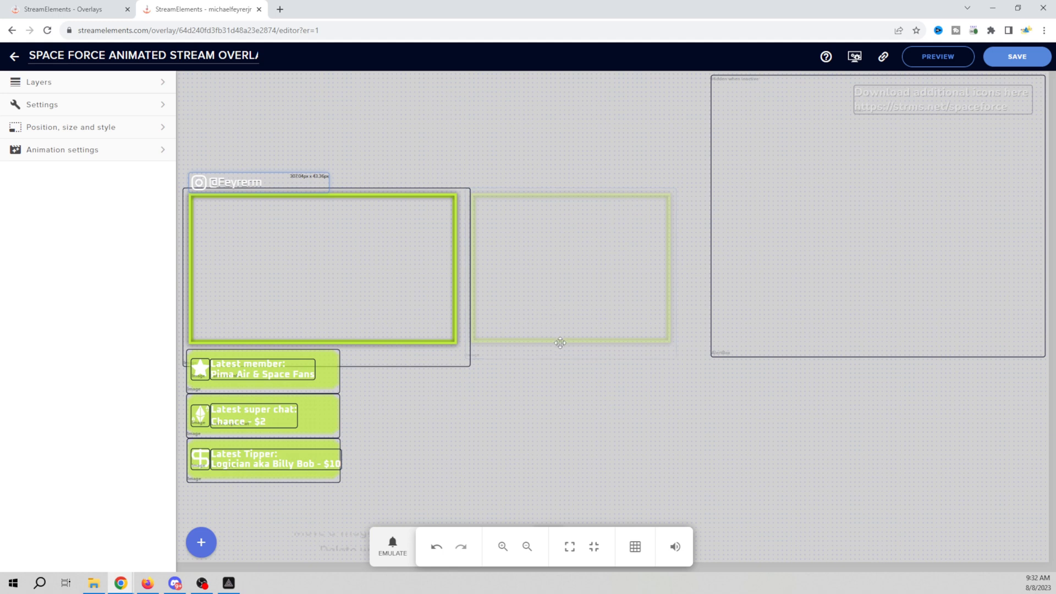
# Step: Try showing the 4-3 cam frame in place of the 16-9 cam frame, and restore the original layer visibility
pyautogui.click(374, 202)
pyautogui.click(536, 199)
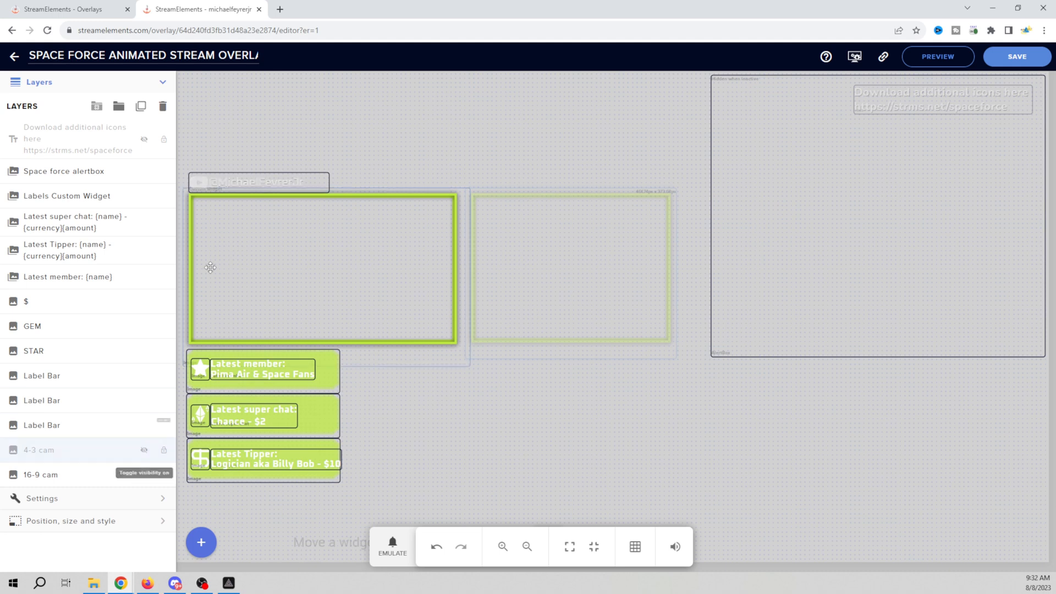
pyautogui.click(374, 192)
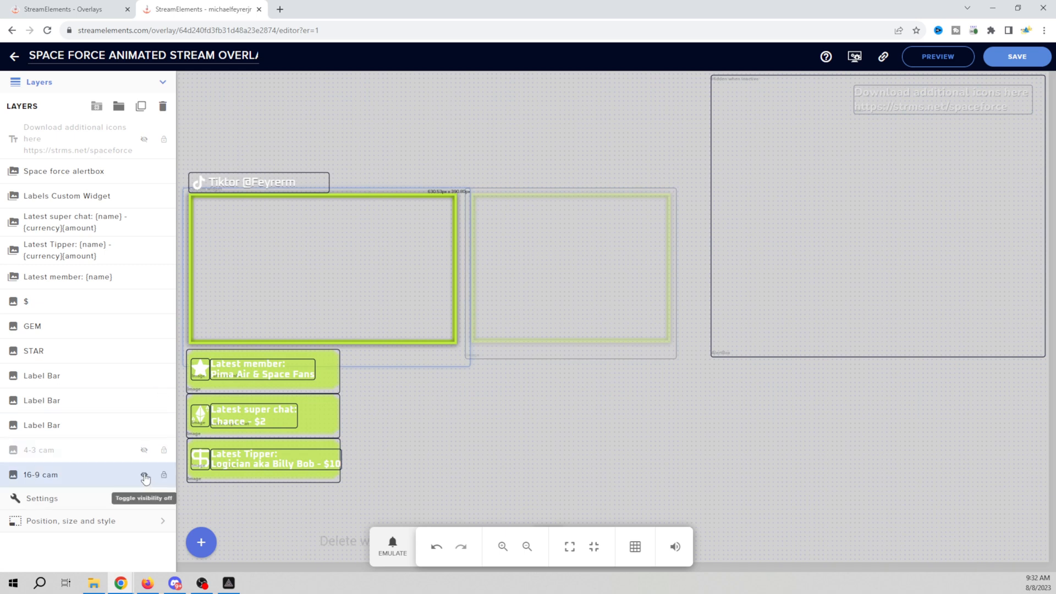
pyautogui.click(144, 476)
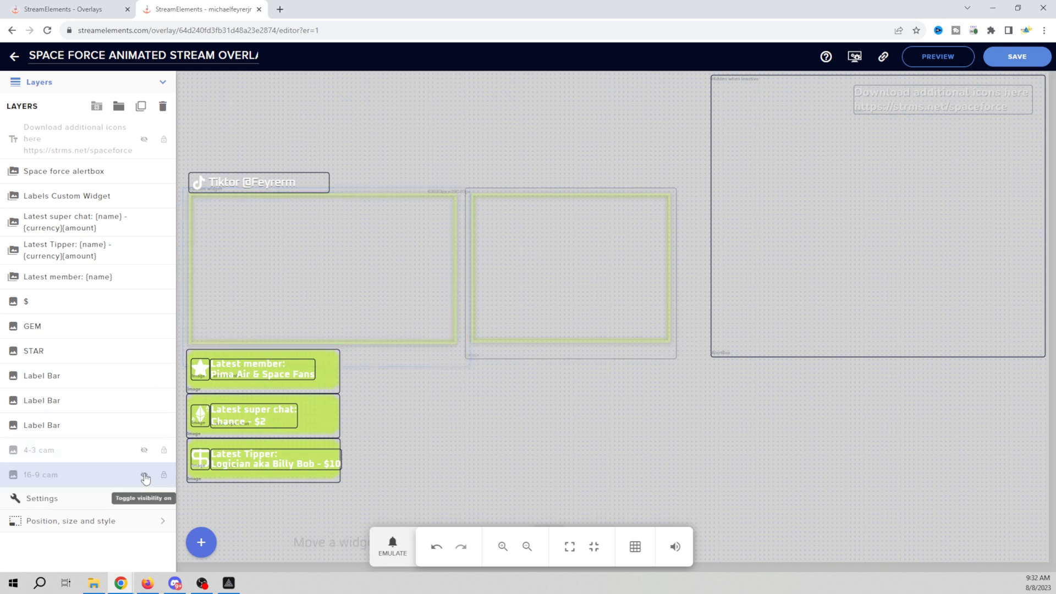
pyautogui.click(144, 451)
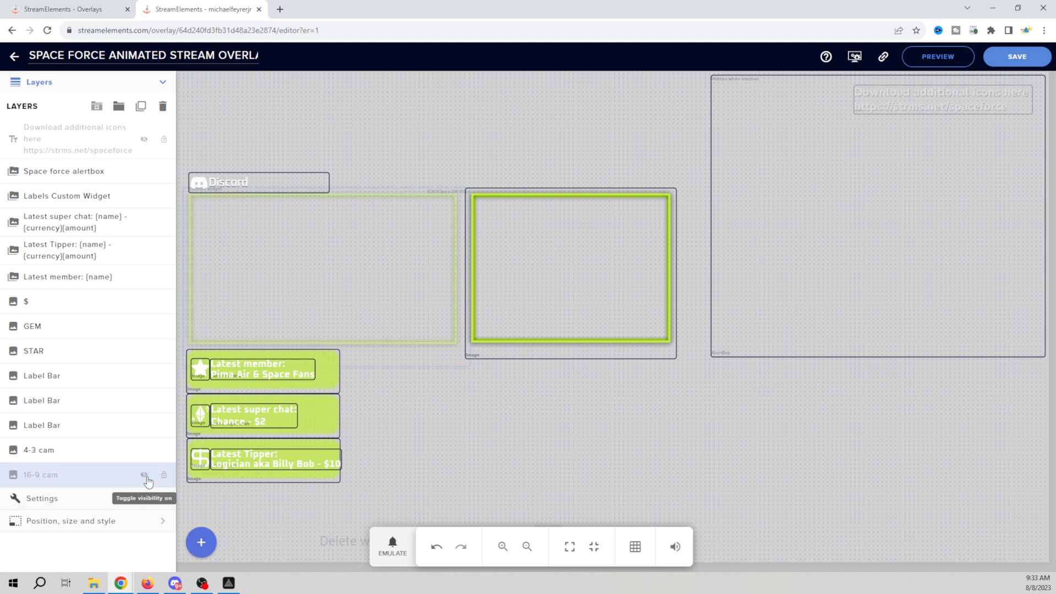
pyautogui.click(143, 451)
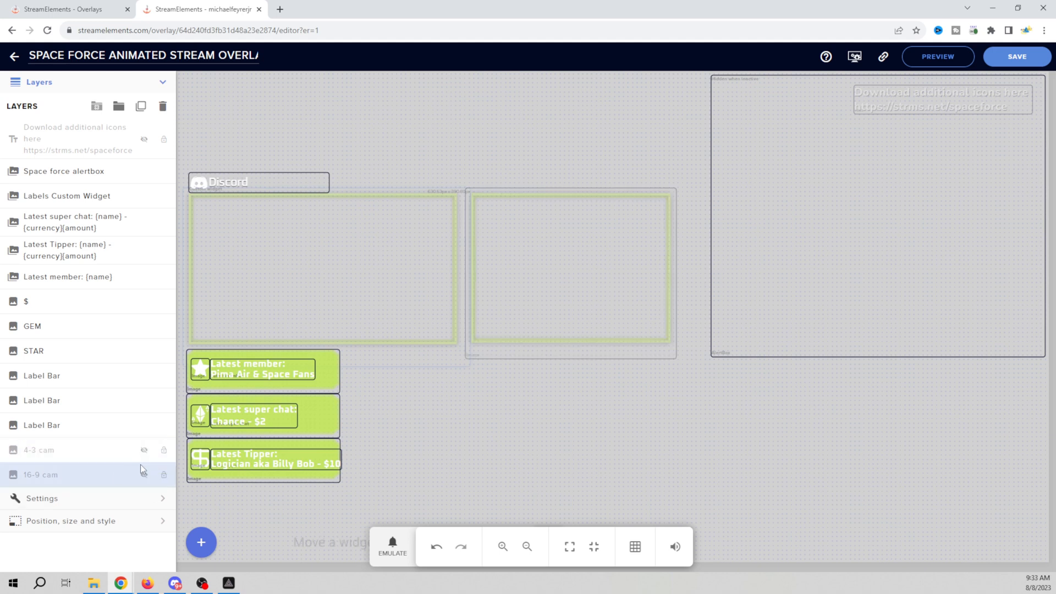
pyautogui.click(143, 476)
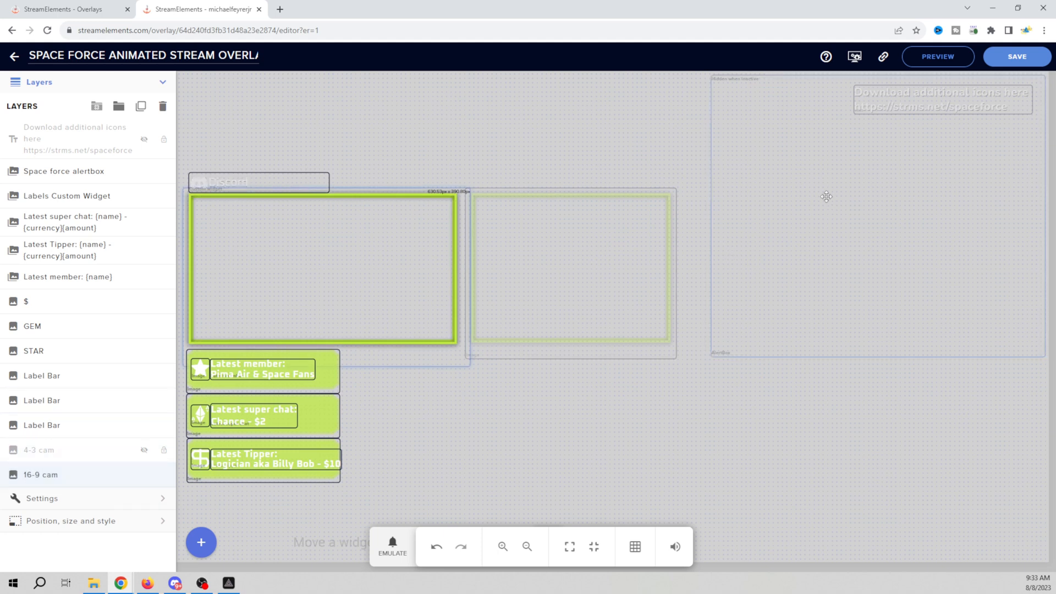
# Step: Emulate a subscriber event for the Space force alertbox and mute audio in the overlay editor
pyautogui.click(740, 281)
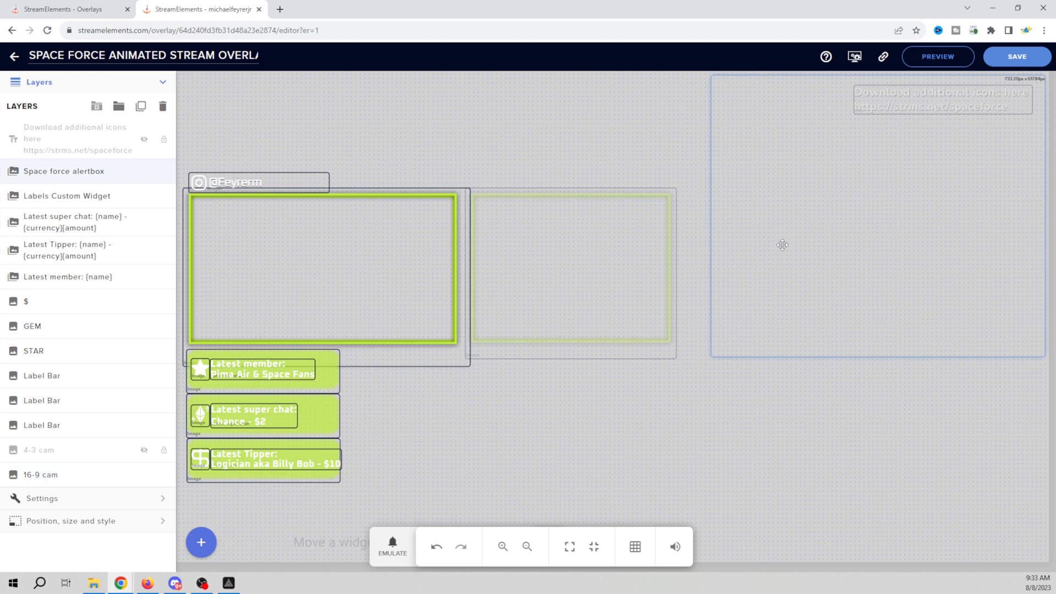
pyautogui.click(392, 544)
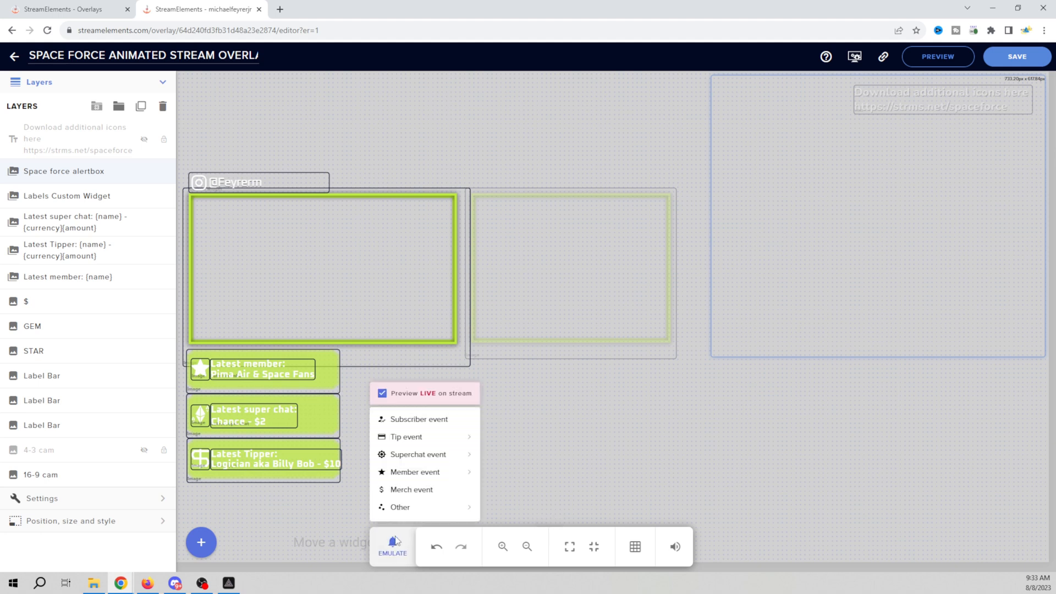
pyautogui.moveTo(444, 454)
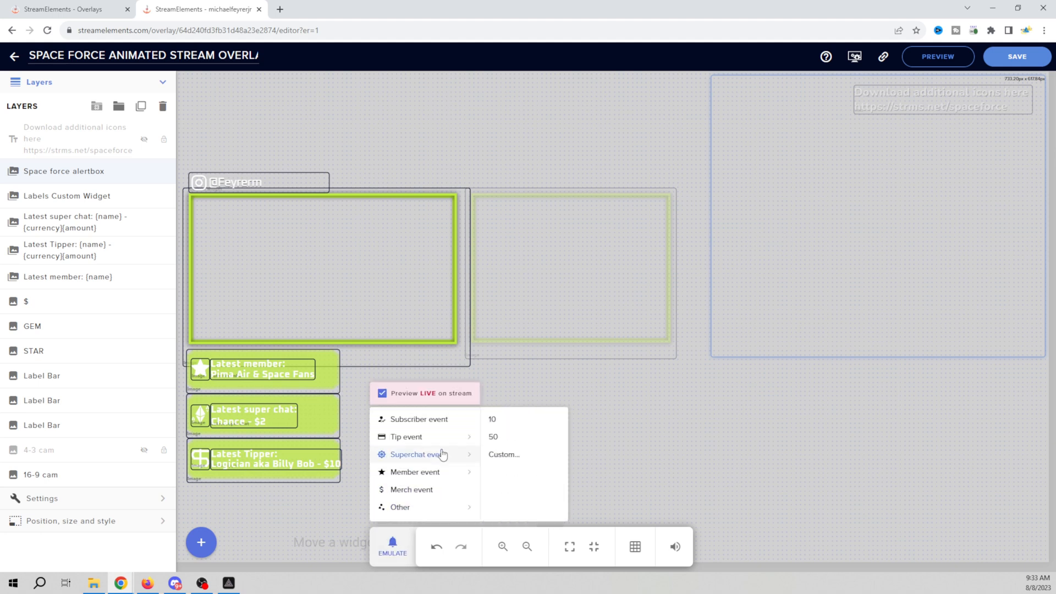
pyautogui.click(444, 423)
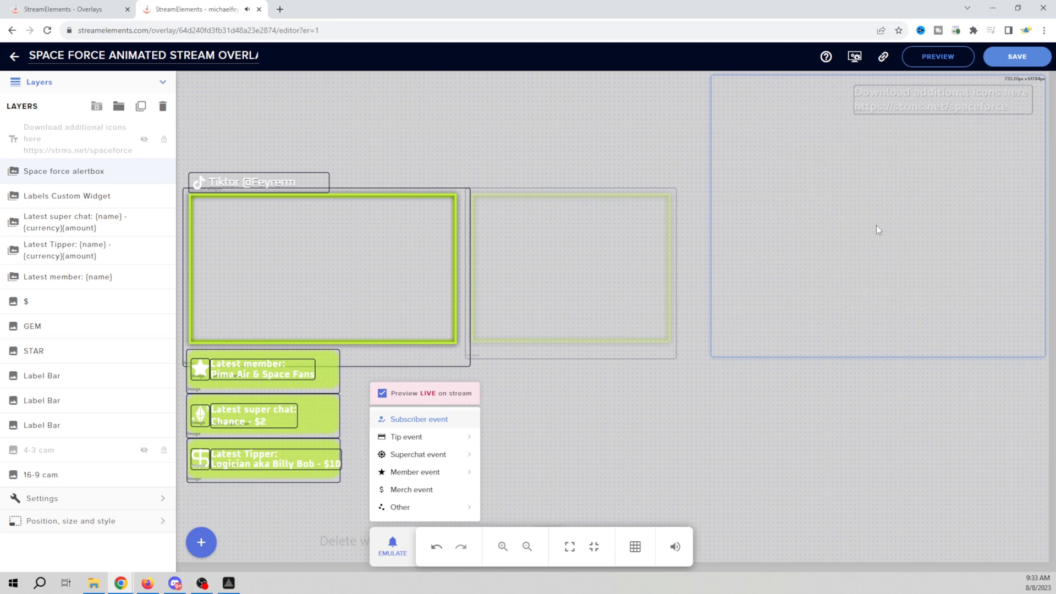
pyautogui.click(677, 550)
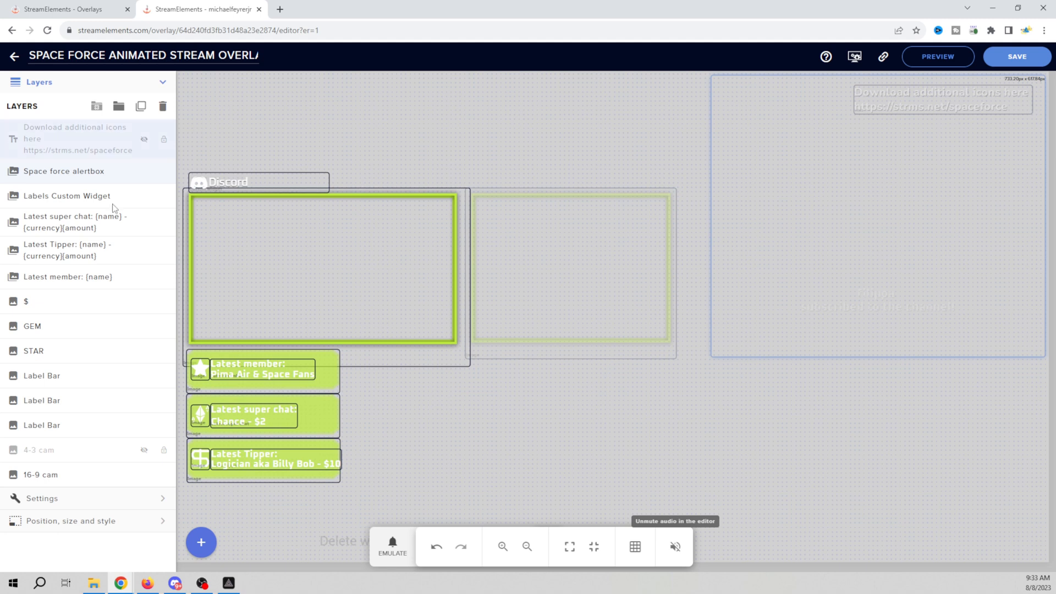
# Step: Emulate another subscriber event and check the alert and audio mixer levels of the Talk scene in PRISM Live Studio
pyautogui.click(395, 554)
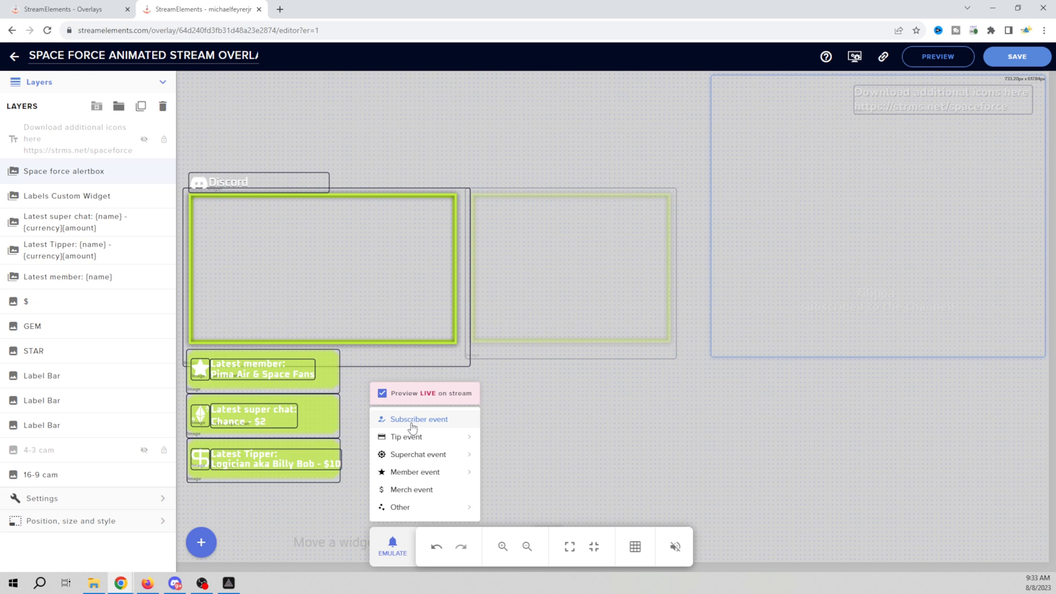
pyautogui.moveTo(380, 438)
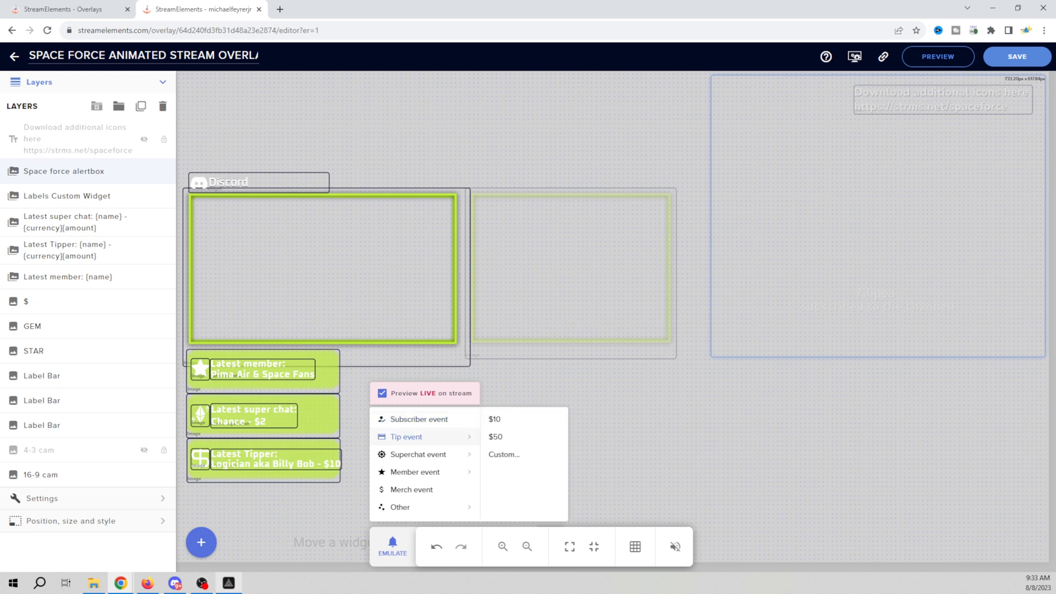
pyautogui.click(229, 585)
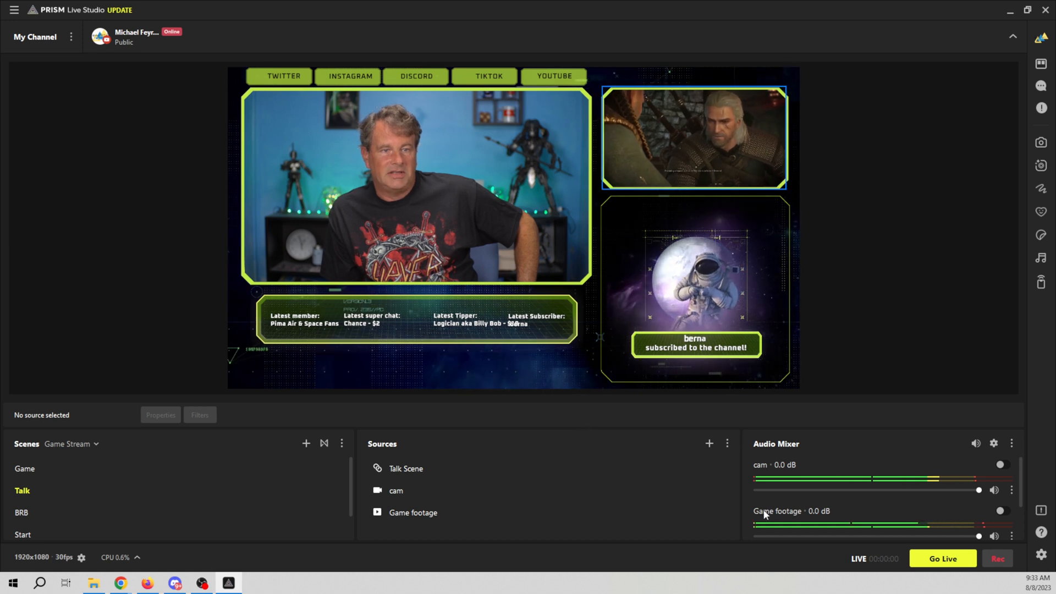
pyautogui.scroll(-1, 802, 528)
pyautogui.scroll(-1, 801, 526)
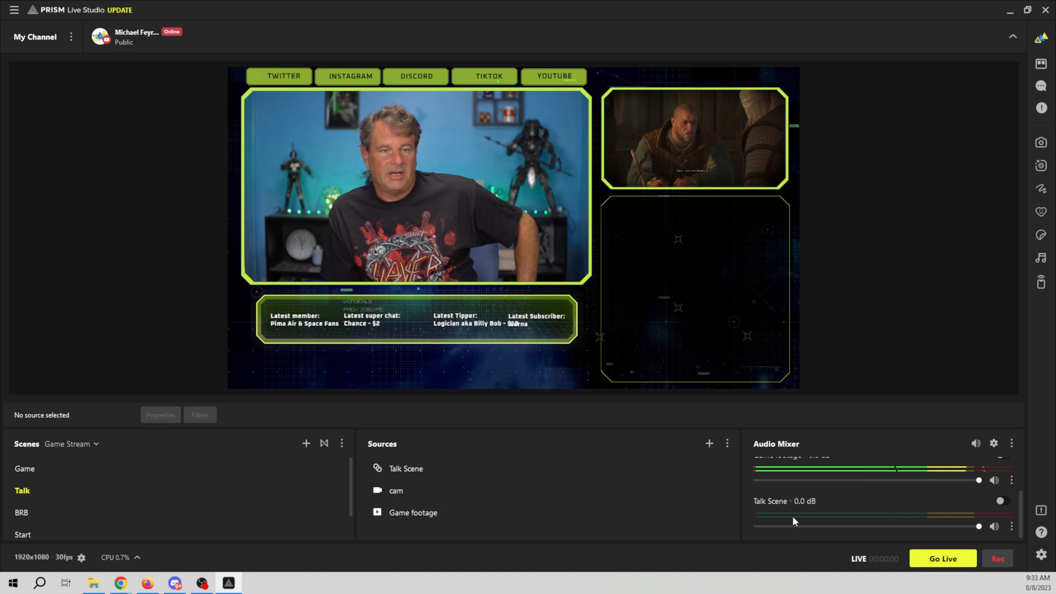
pyautogui.scroll(2, 787, 520)
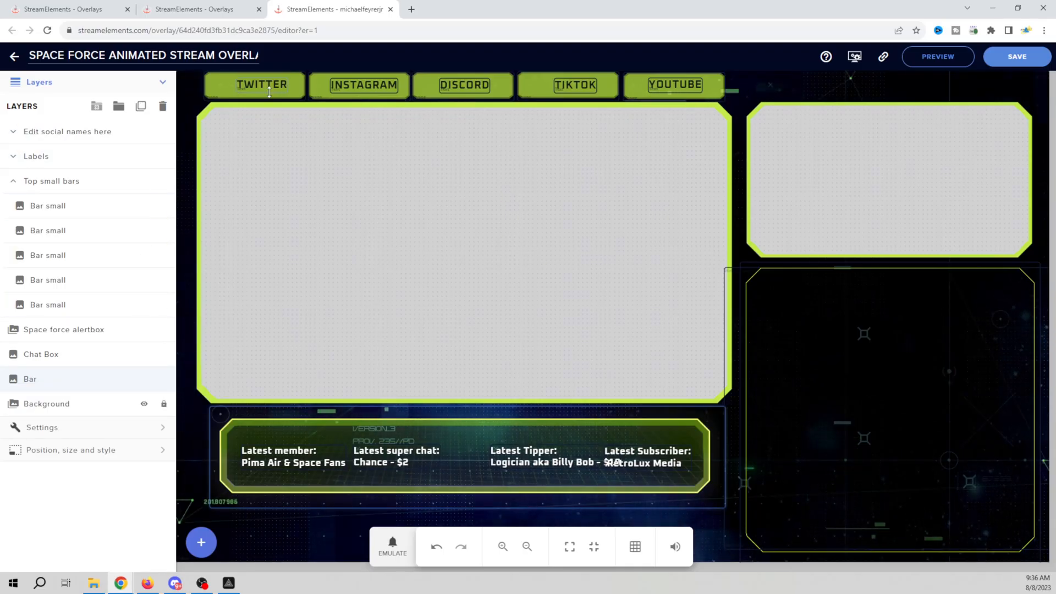
# Step: In the Talk overlay editor, examine the YouTube, TikTok, Discord, Instagram and Twitter text layers and the contents of the Labels group
pyautogui.click(357, 87)
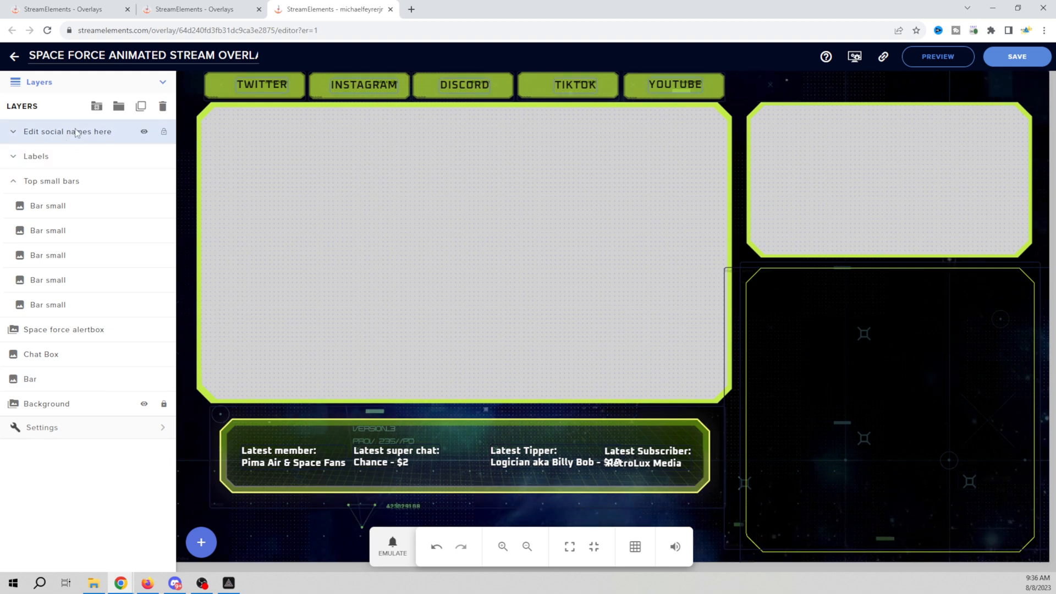
pyautogui.click(12, 132)
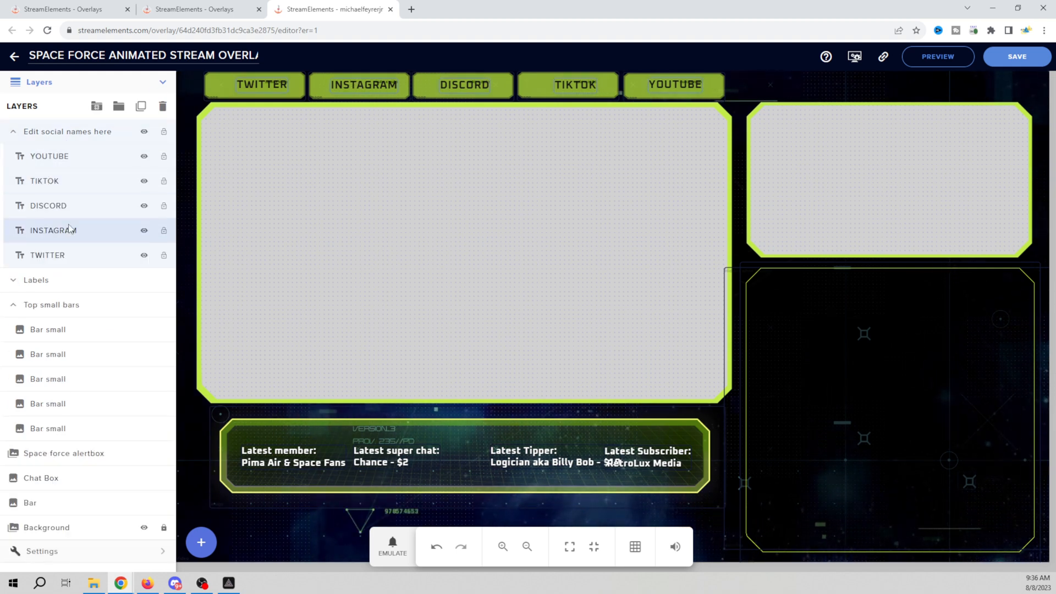
pyautogui.click(80, 162)
pyautogui.click(75, 180)
pyautogui.click(76, 206)
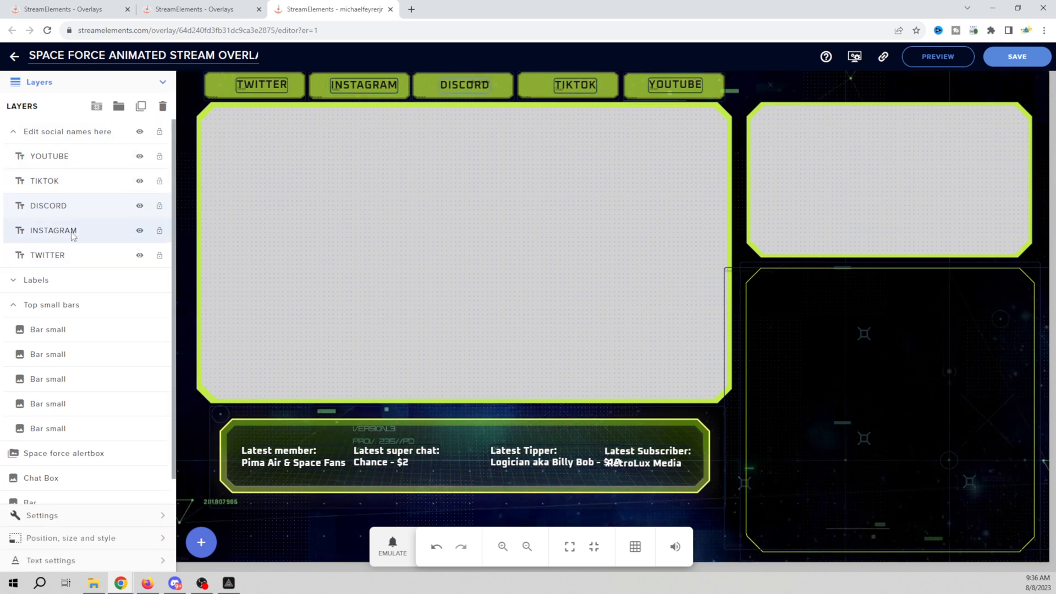
pyautogui.click(69, 230)
pyautogui.click(70, 256)
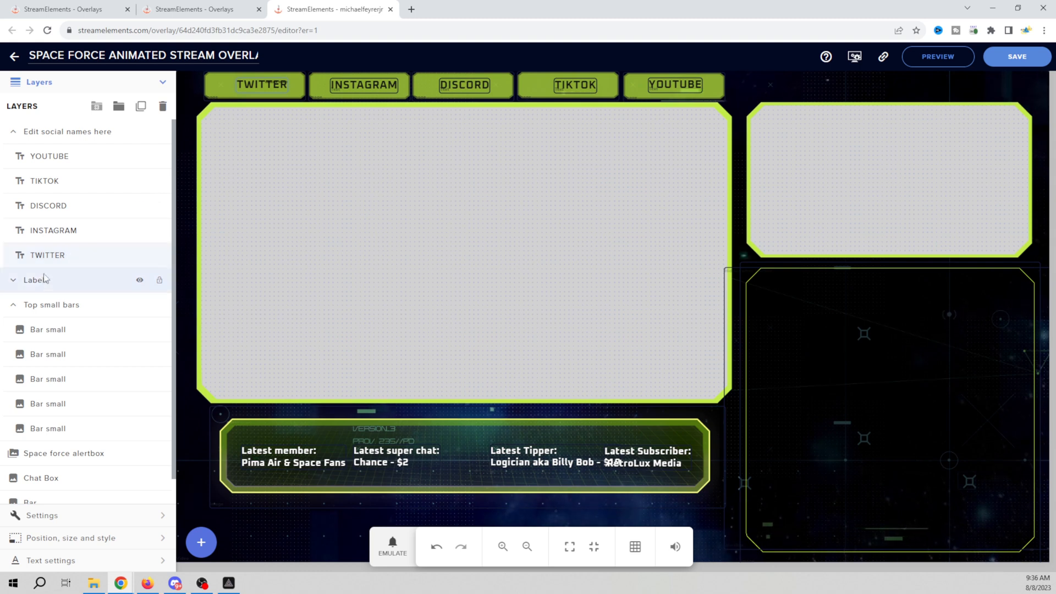
pyautogui.click(13, 281)
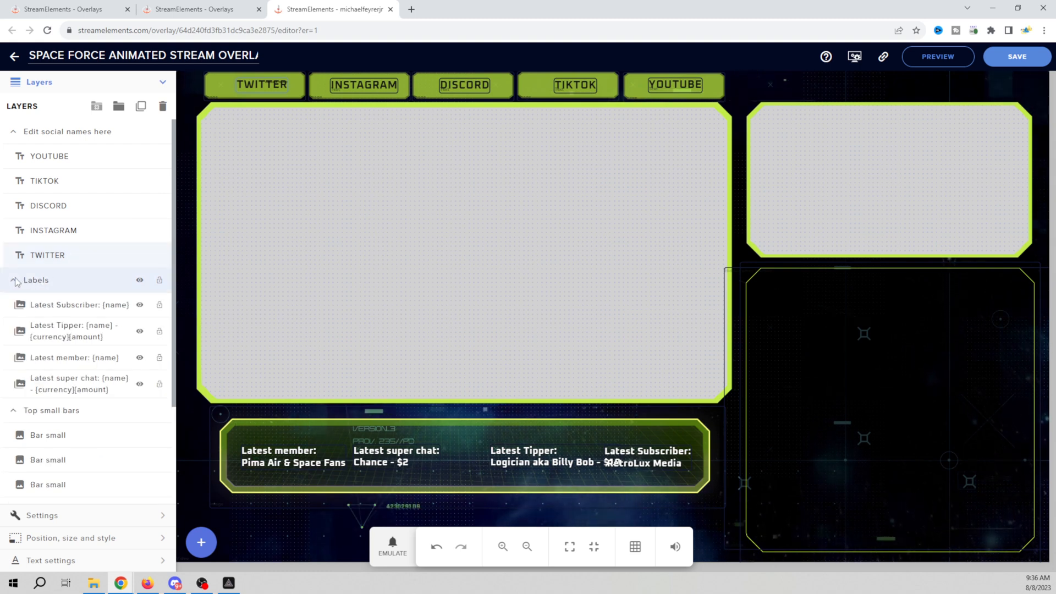
pyautogui.click(13, 281)
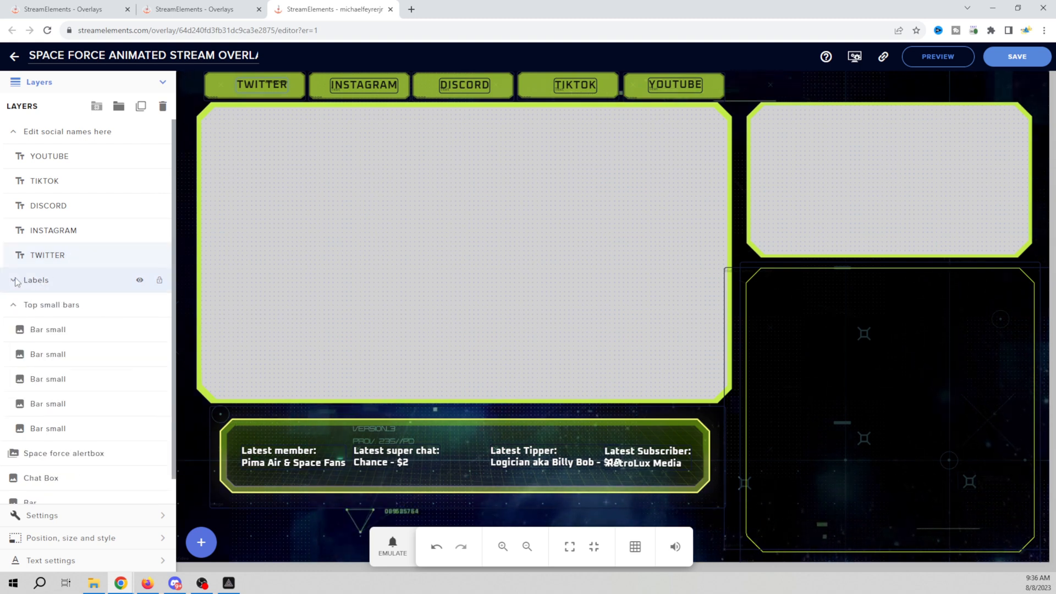
# Step: Review the subscriber, tipper, member and super chat entries inside the Labels group of the Talk overlay
pyautogui.click(14, 281)
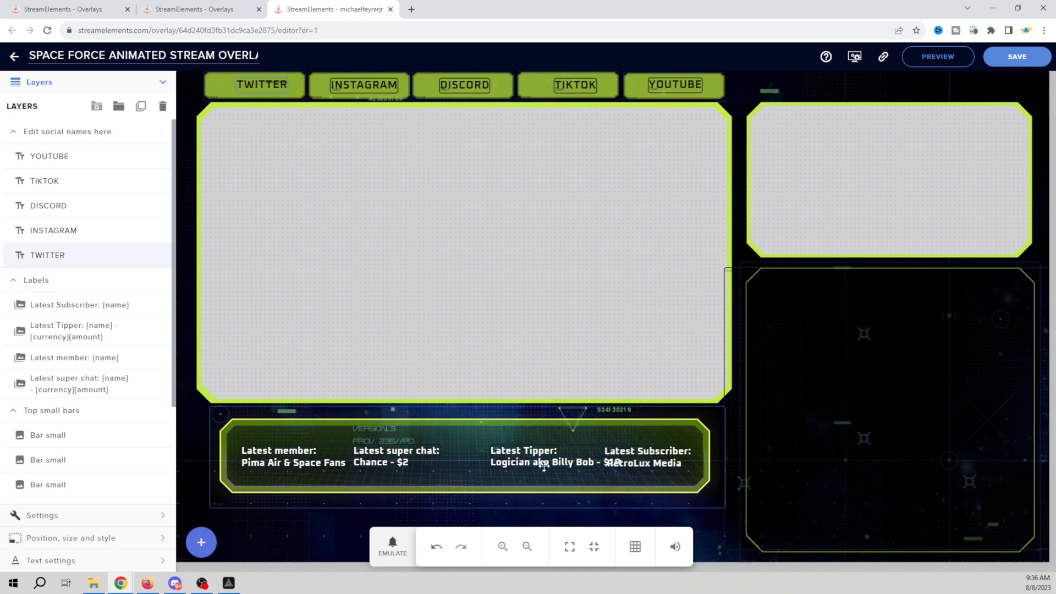
pyautogui.click(14, 280)
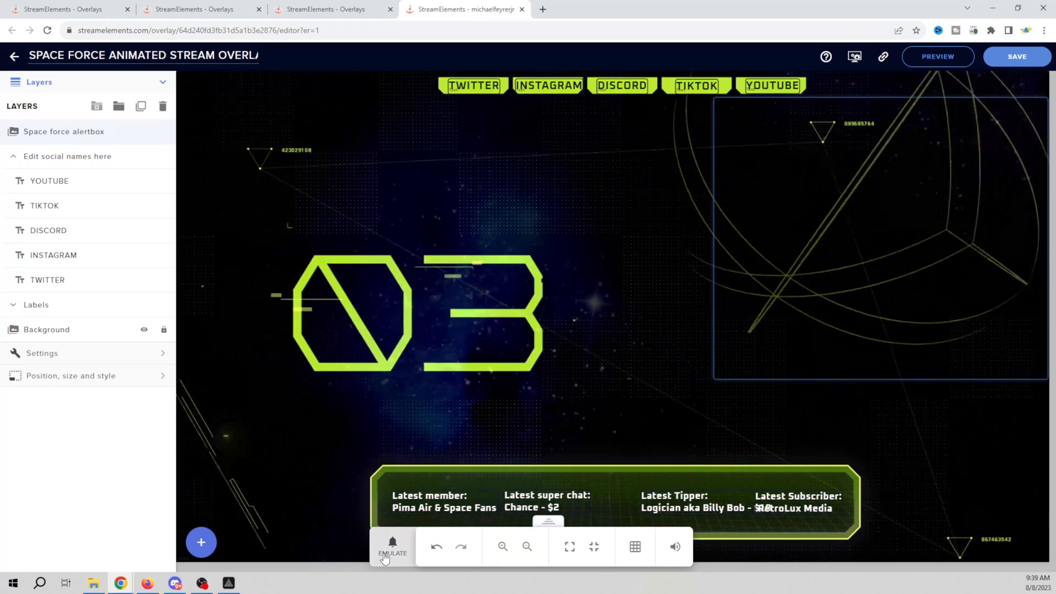
# Step: Mute audio in the Starting Soon overlay editor and emulate a tip event for the Space force alertbox
pyautogui.click(384, 556)
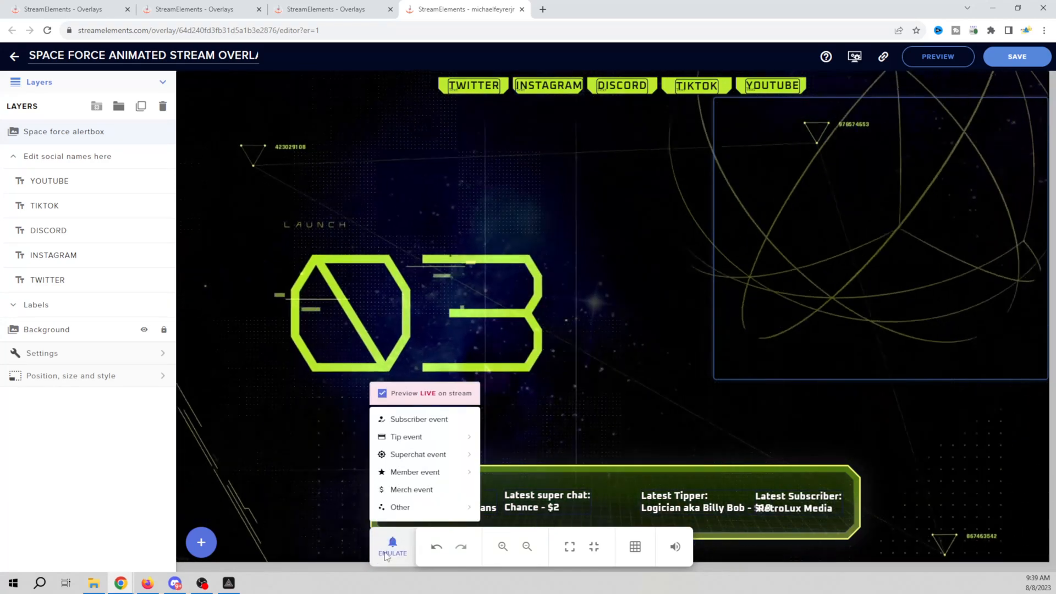
pyautogui.click(676, 548)
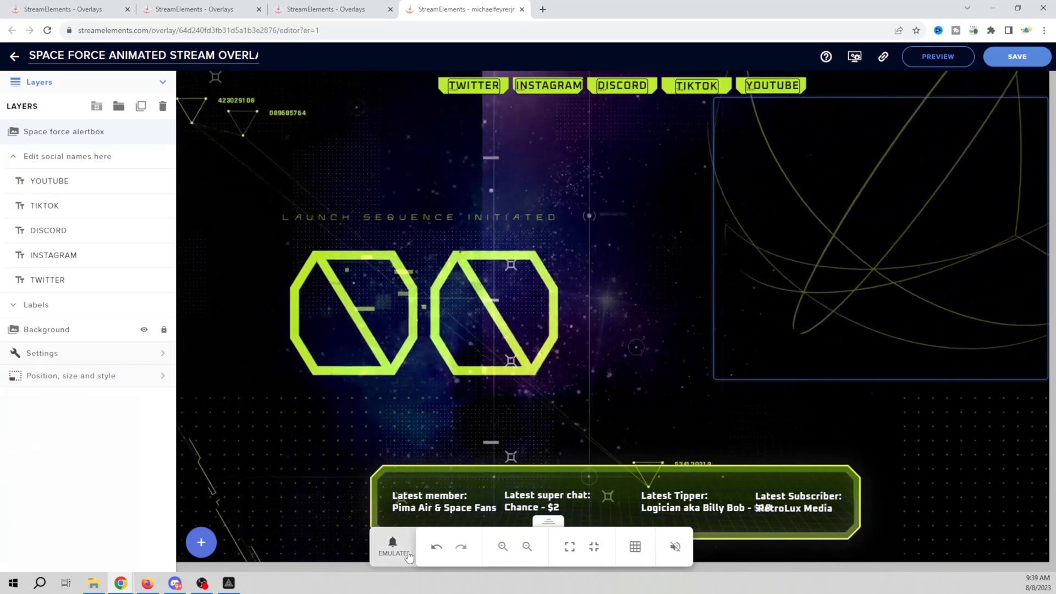
pyautogui.click(393, 546)
pyautogui.moveTo(418, 455)
pyautogui.moveTo(415, 437)
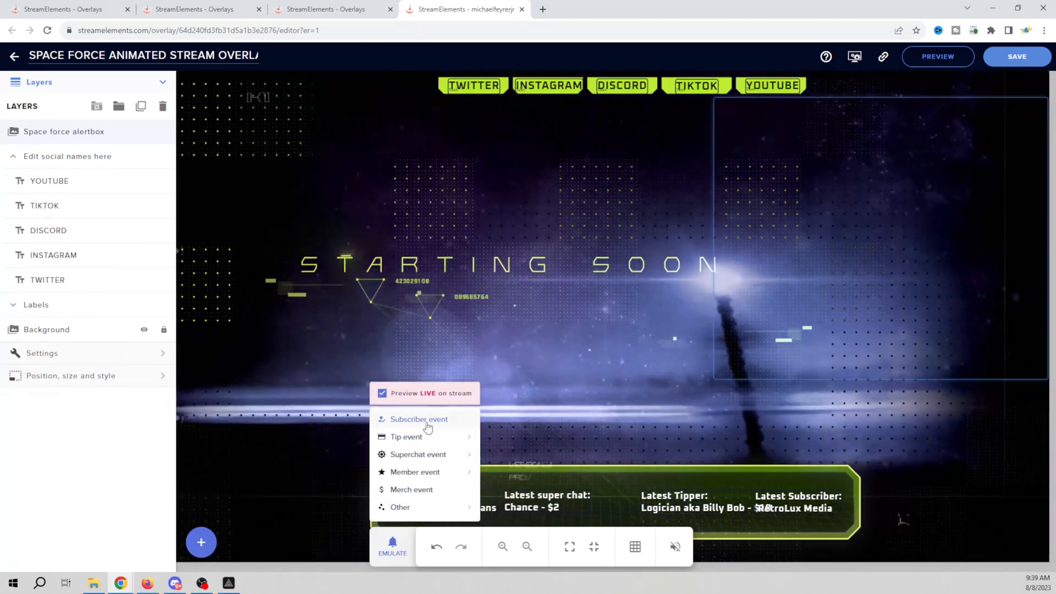
pyautogui.click(509, 421)
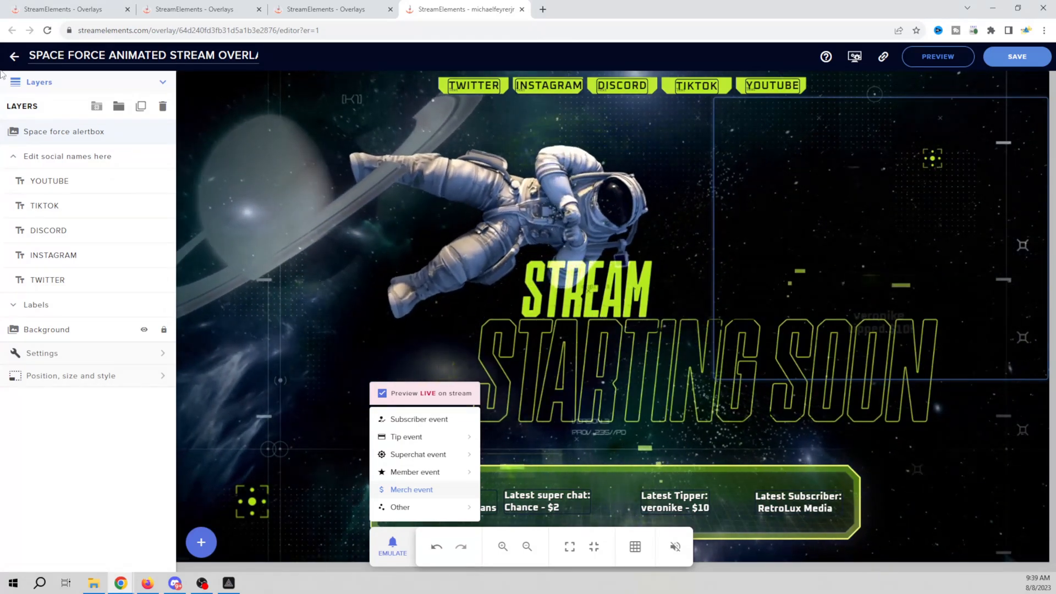
pyautogui.click(13, 60)
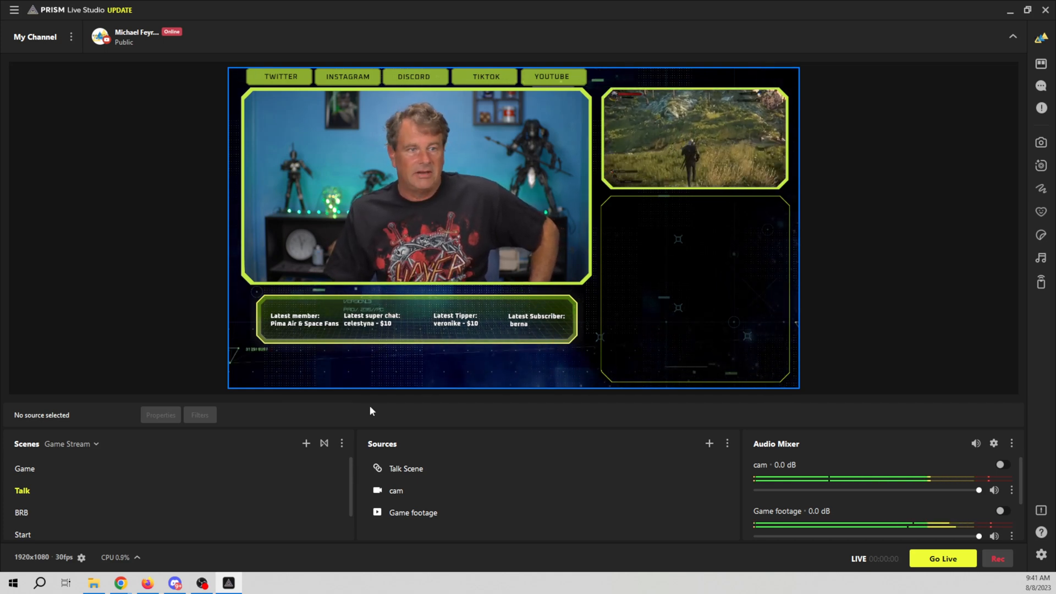
# Step: Add a new visible Text (GDI+) source named "poits redeems info" to the Talk scene in PRISM Live Studio
pyautogui.click(712, 446)
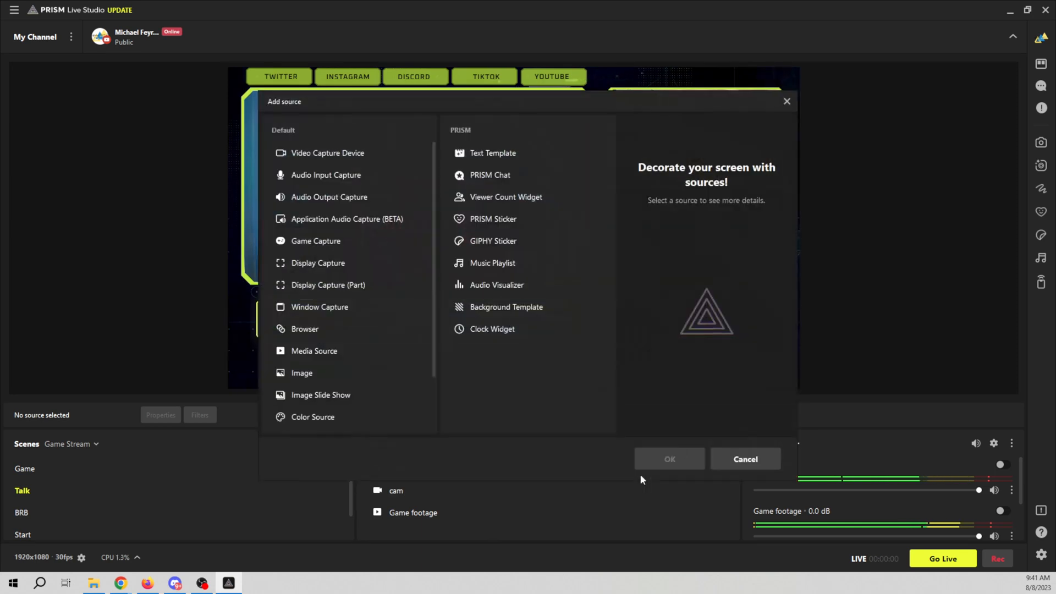
pyautogui.scroll(-1, 331, 382)
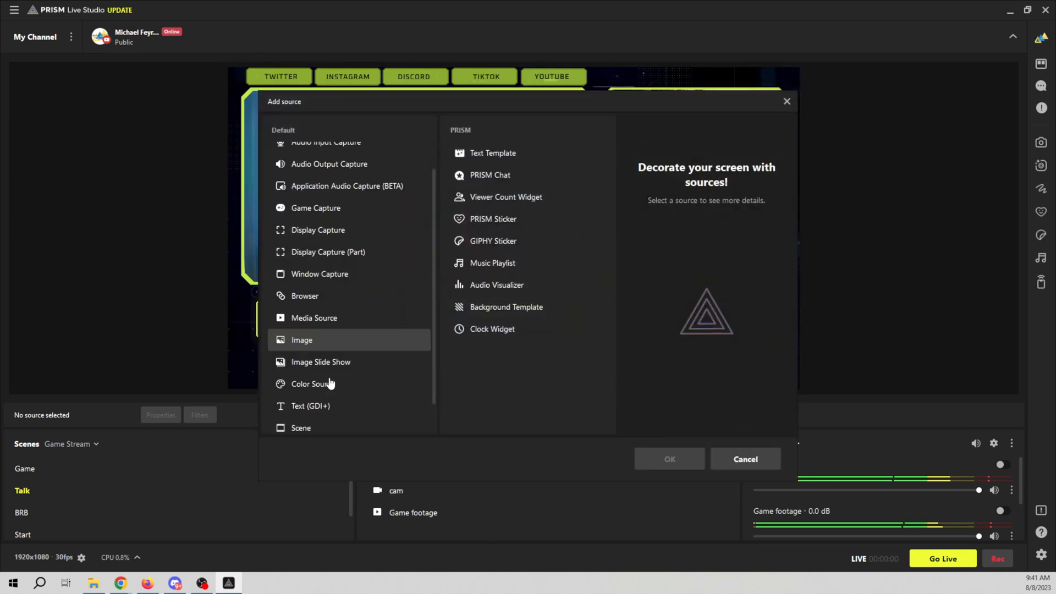
pyautogui.click(315, 376)
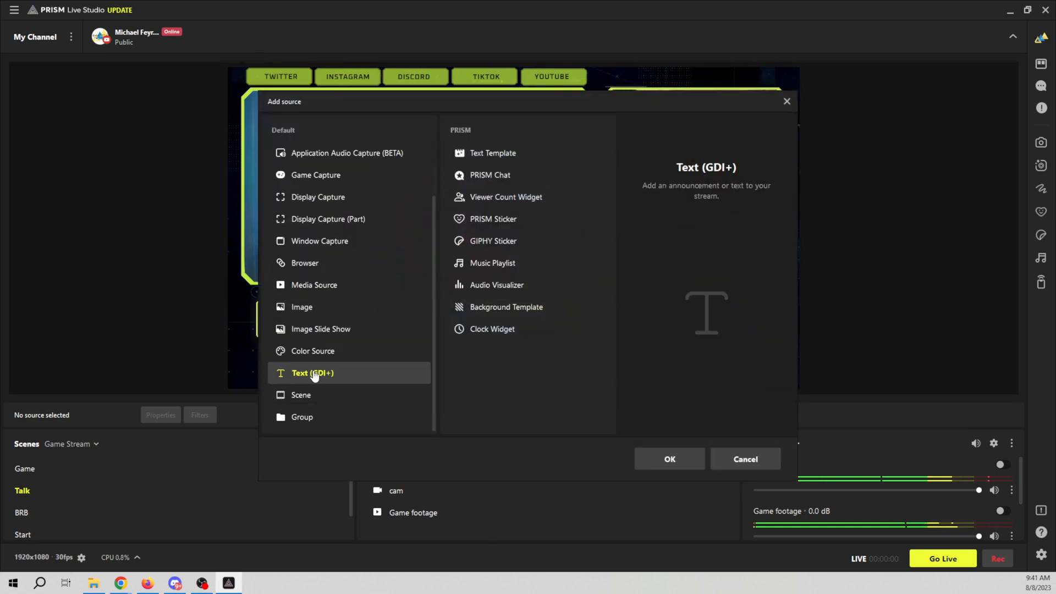
pyautogui.click(653, 460)
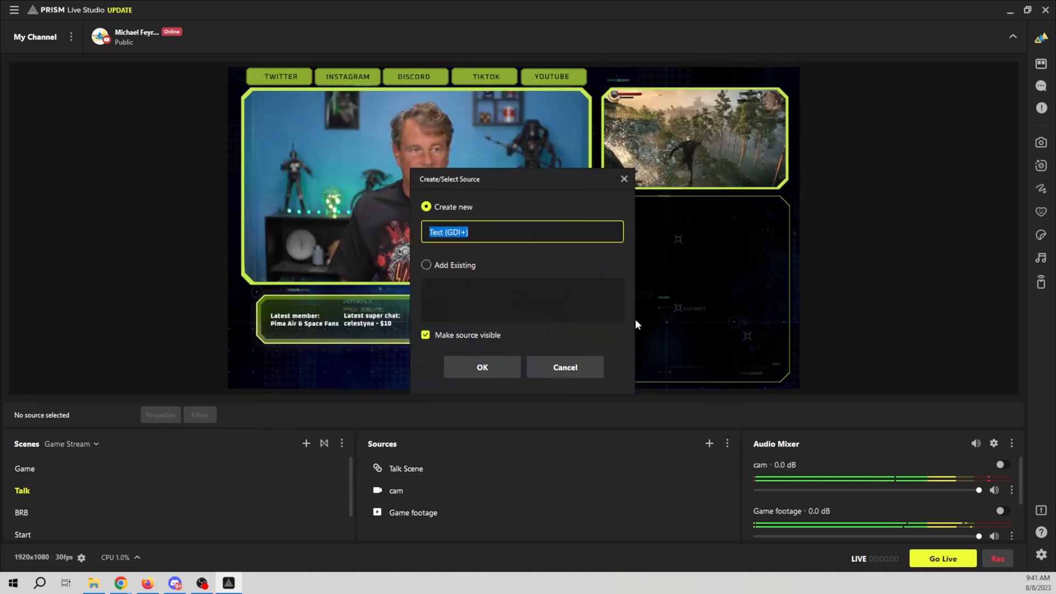
pyautogui.write('p')
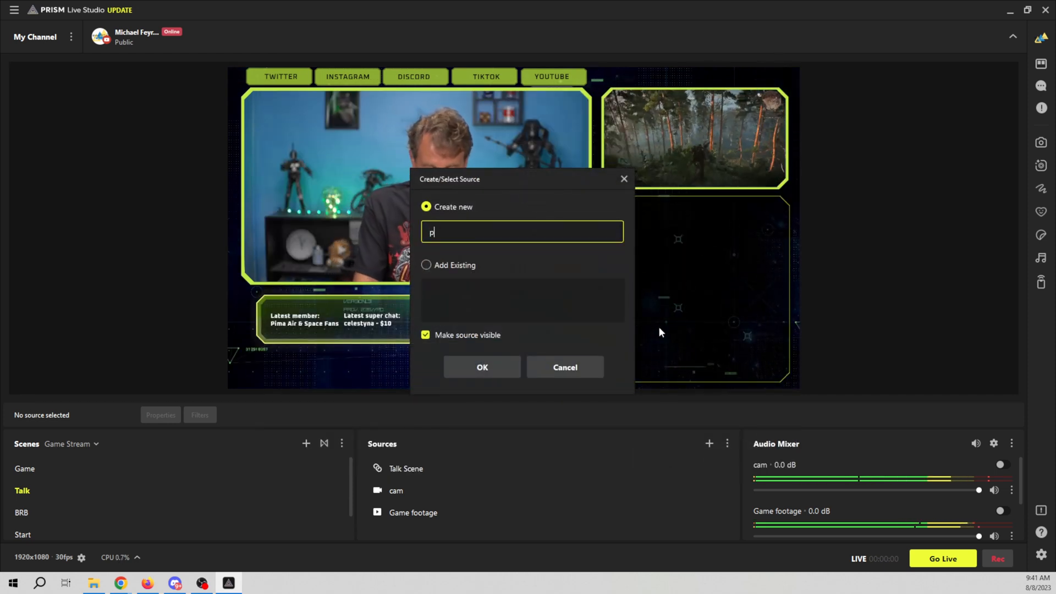
pyautogui.write('oits redeems inf')
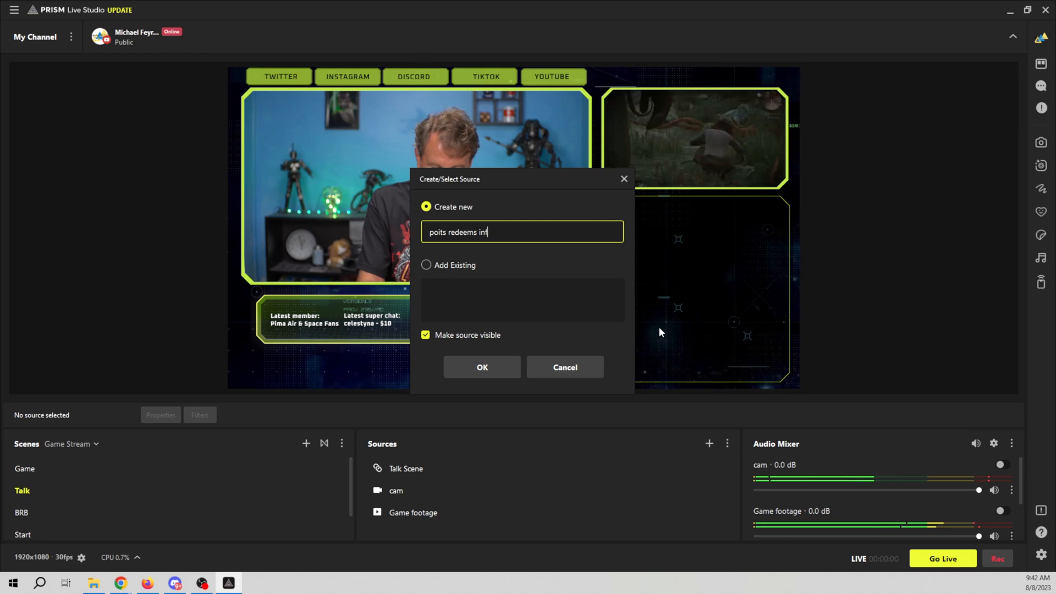
pyautogui.write('o')
pyautogui.click(484, 369)
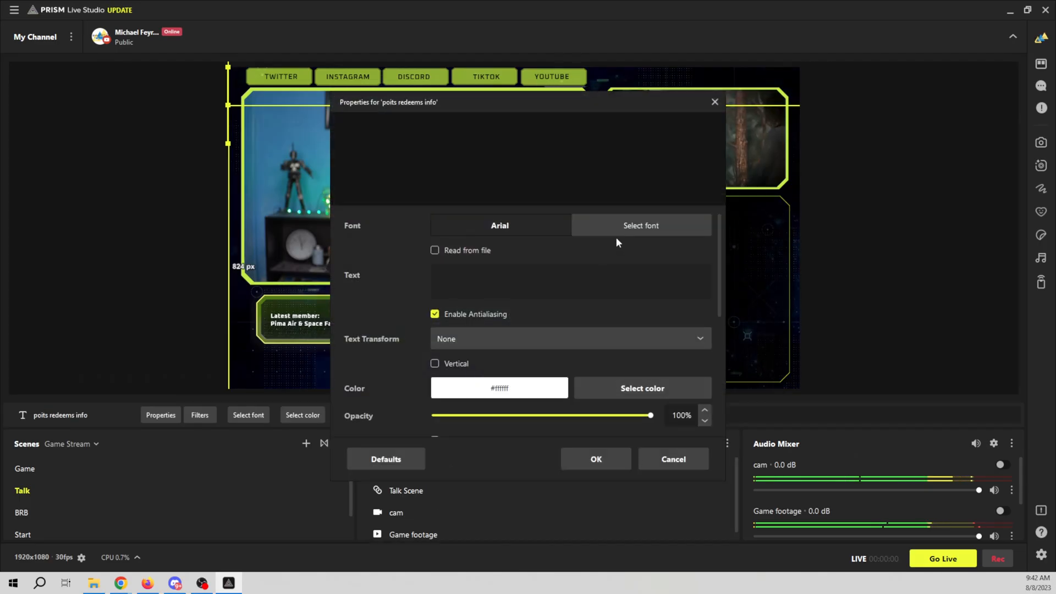
# Step: Set the font of the redeems text source to QUAKE2 Regular
pyautogui.click(621, 232)
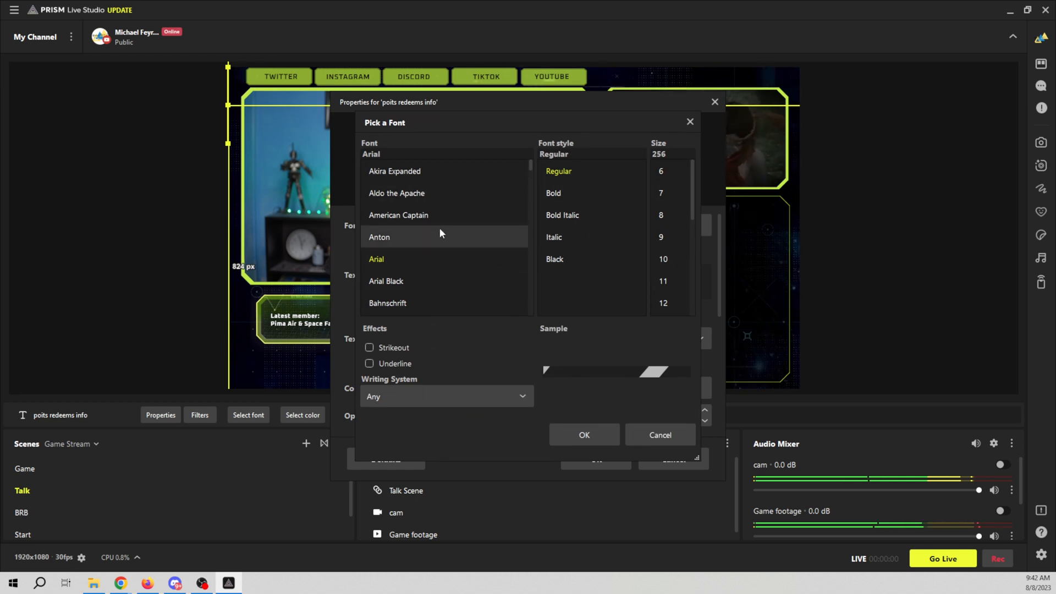
pyautogui.scroll(-3, 440, 228)
pyautogui.scroll(-3, 440, 233)
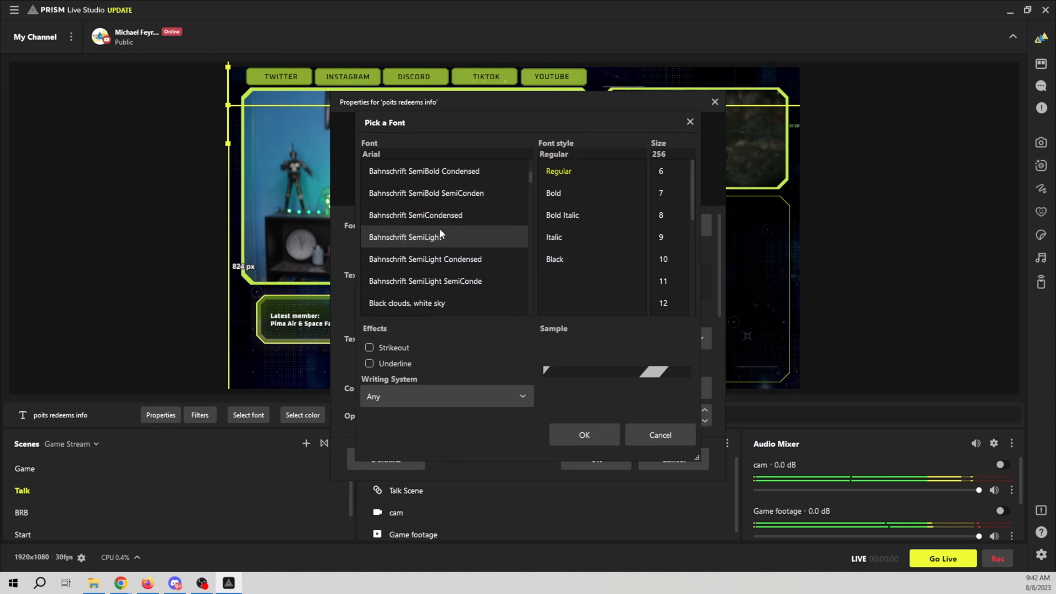
pyautogui.scroll(1, 440, 233)
pyautogui.scroll(-1, 440, 233)
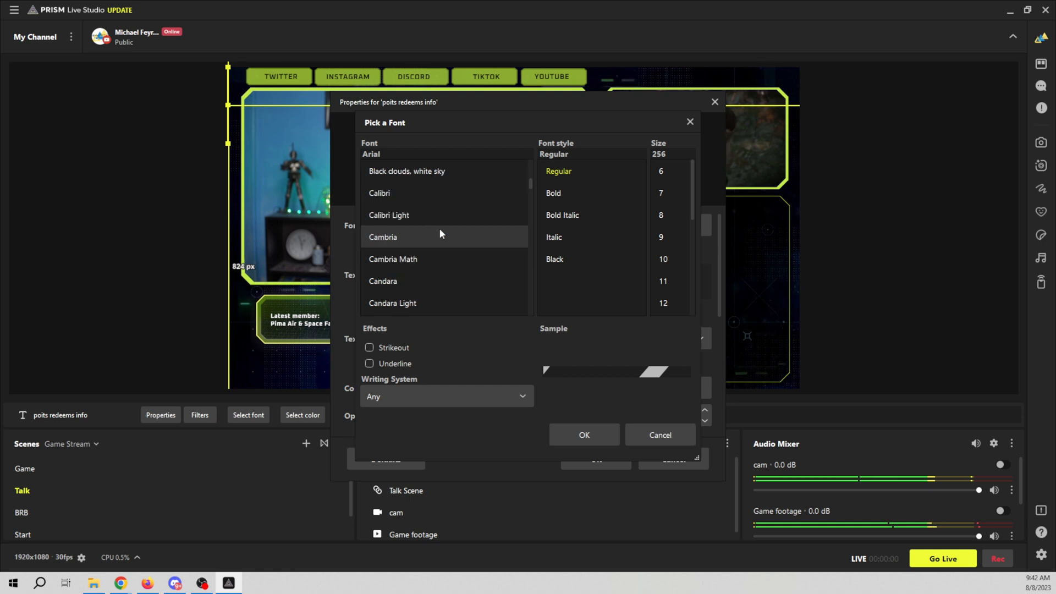
pyautogui.scroll(-3, 440, 234)
pyautogui.scroll(-3, 441, 233)
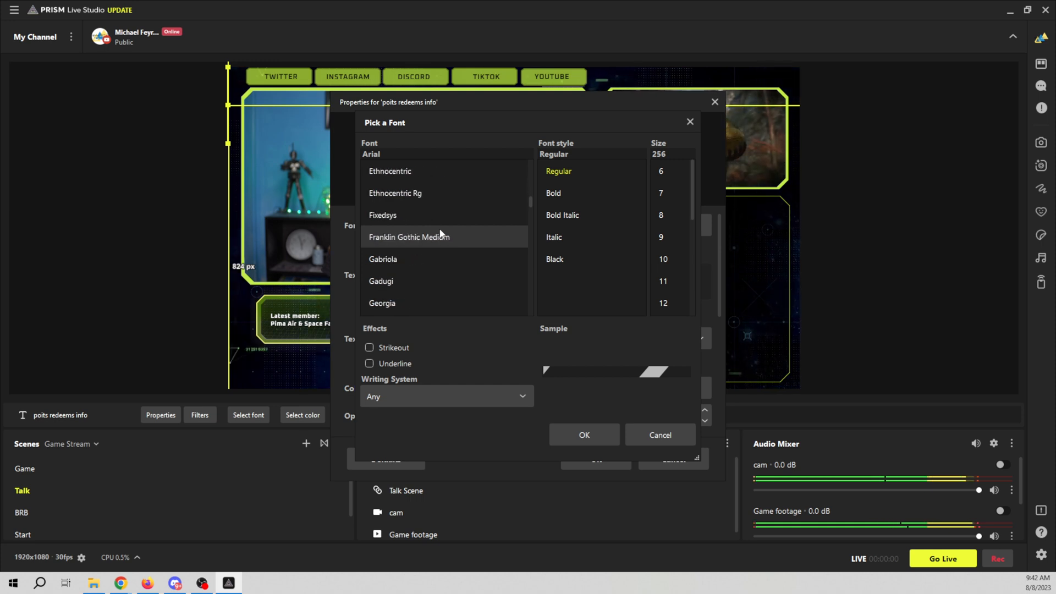
pyautogui.scroll(-20, 440, 234)
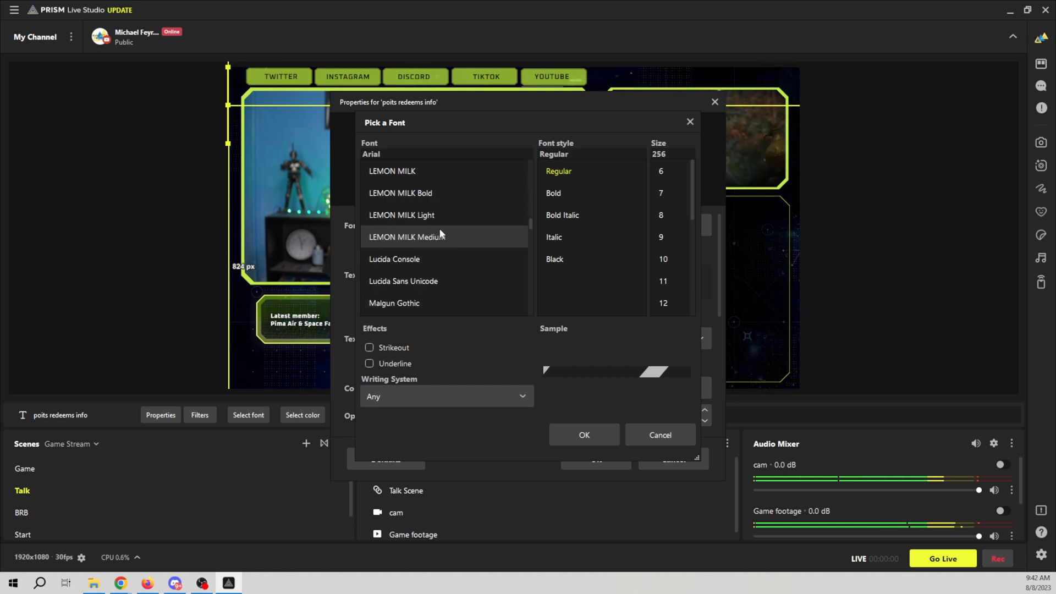
pyautogui.scroll(-4, 440, 237)
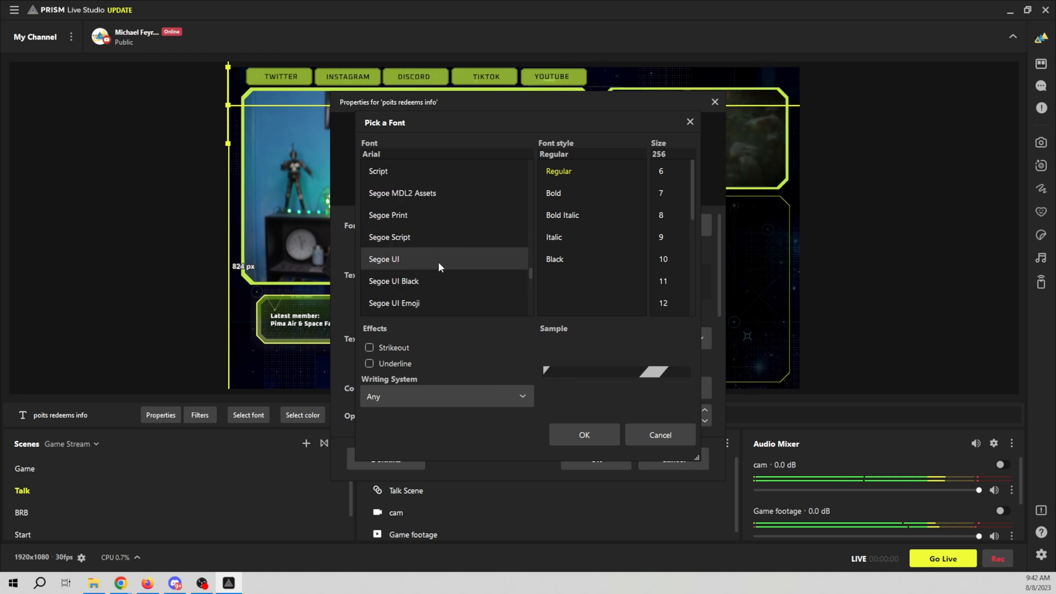
pyautogui.scroll(2, 438, 262)
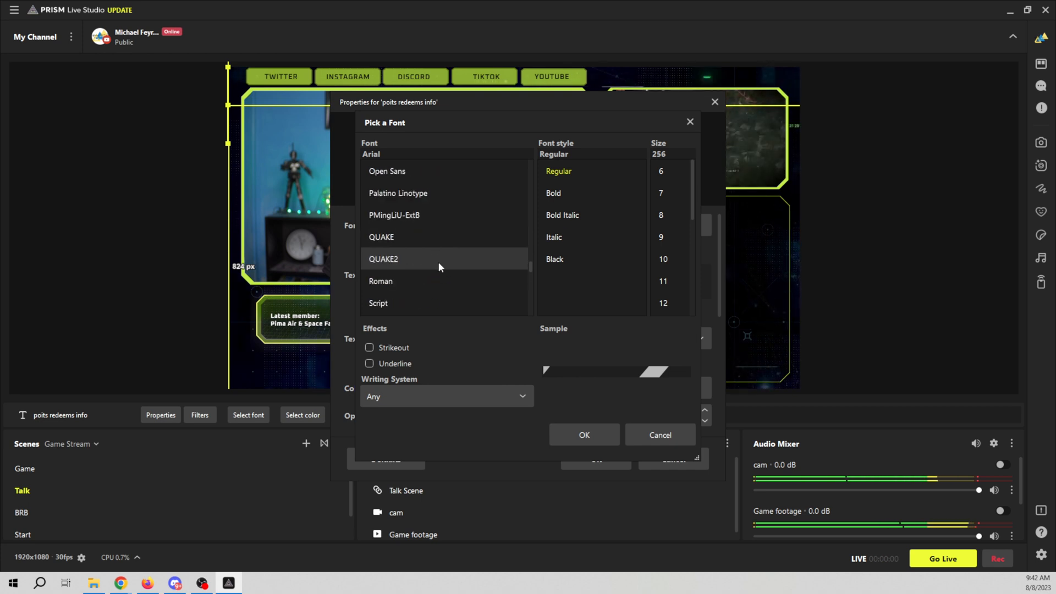
pyautogui.click(424, 258)
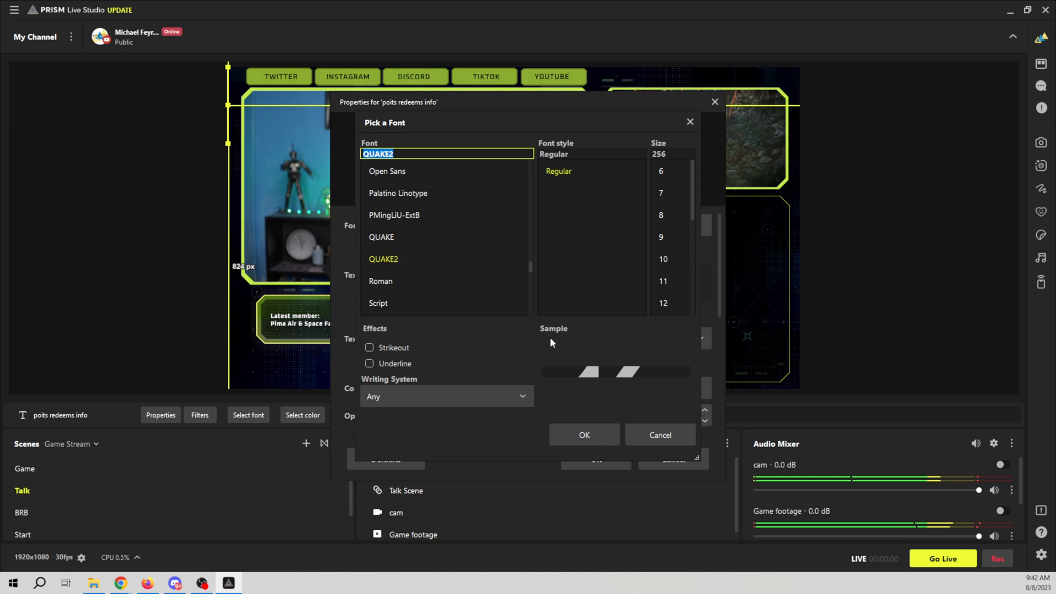
pyautogui.click(589, 444)
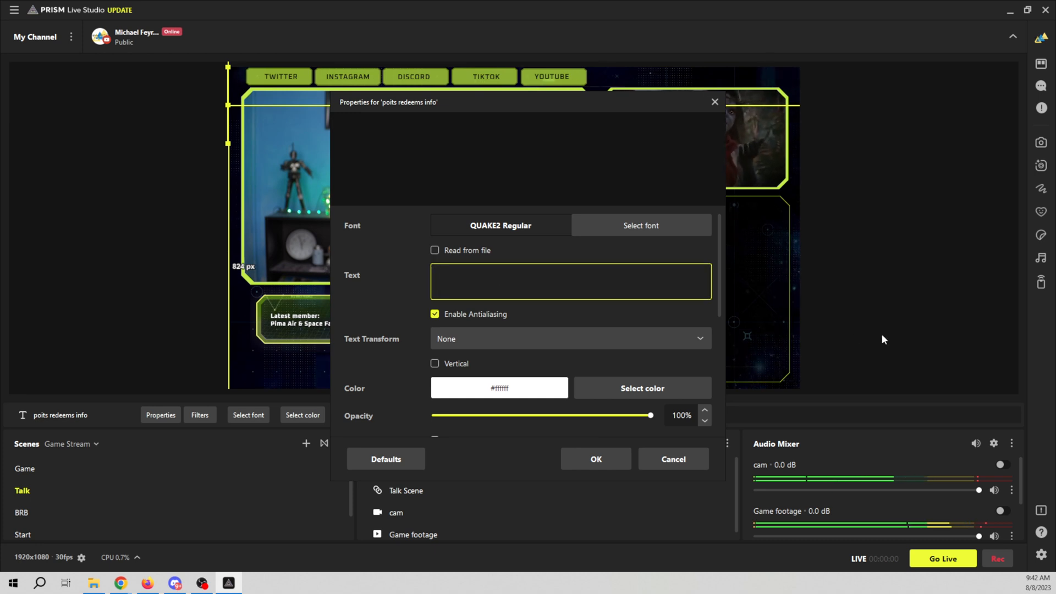
# Step: Enter "Redeems" as the source's text, padded with spaces before and after the word
pyautogui.write('R')
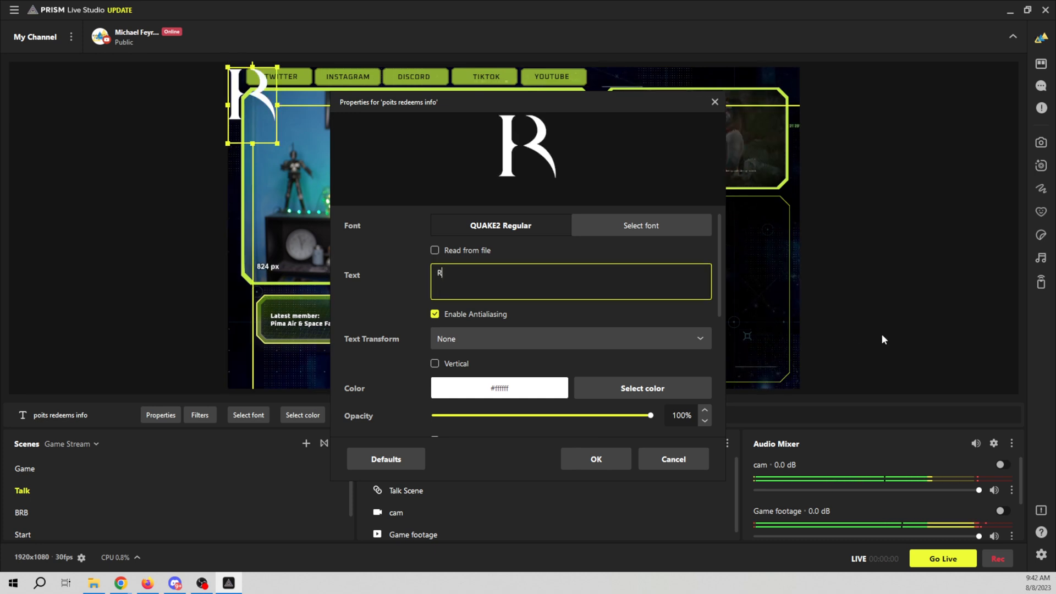
pyautogui.write('edeems')
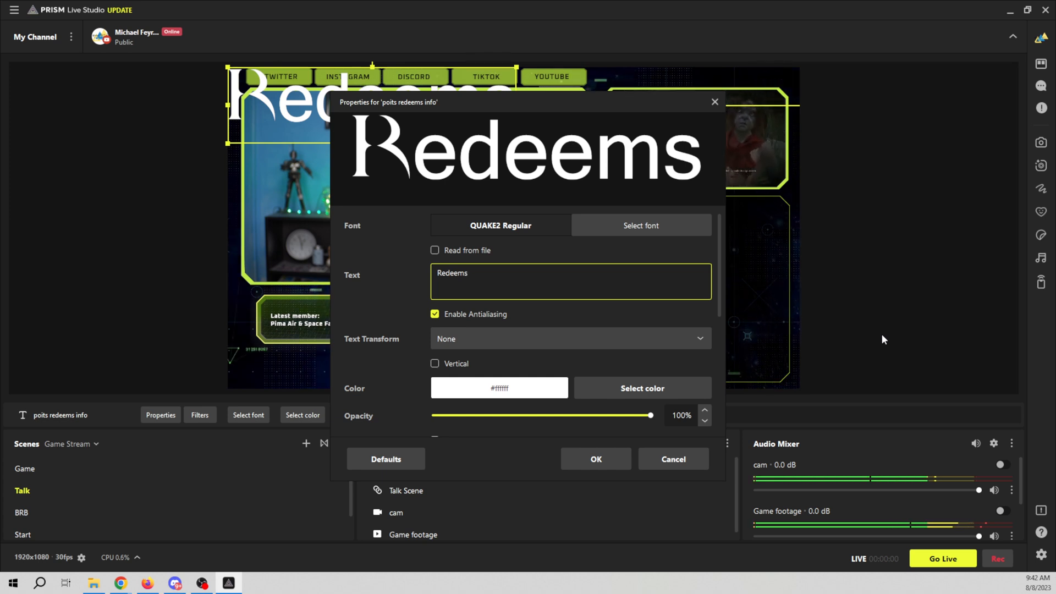
pyautogui.press('Left')
pyautogui.press('Left')
pyautogui.press('Left')
pyautogui.press('Left')
pyautogui.press('Left')
pyautogui.press('Left')
pyautogui.press('Left')
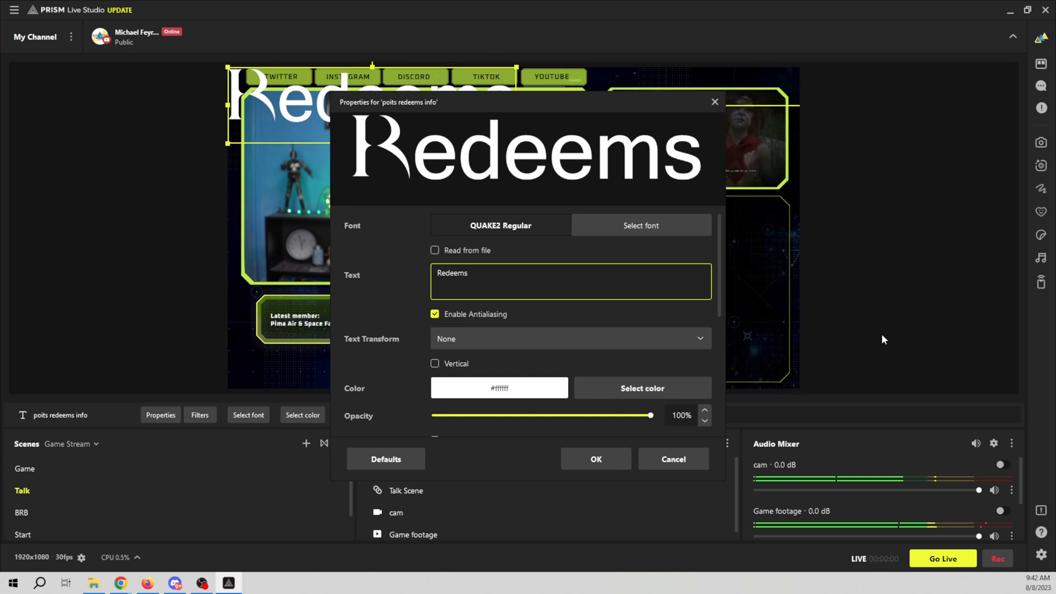
pyautogui.press('Right')
pyautogui.press('Right')
pyautogui.press('Right')
pyautogui.press('Right')
pyautogui.press('Right')
pyautogui.press('Right')
pyautogui.press('Right')
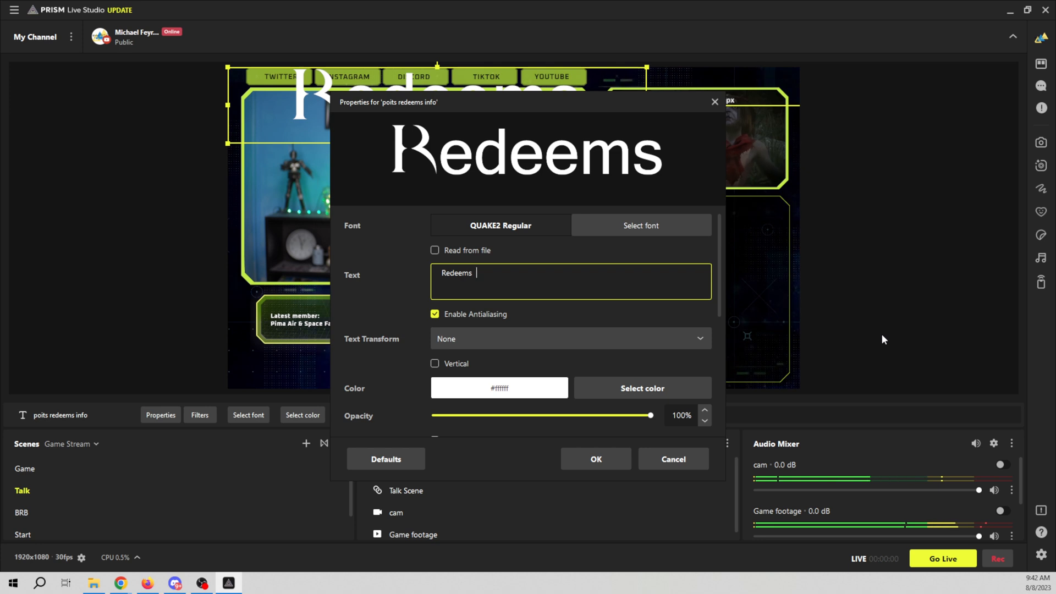
# Step: Append "!Nose 400 Points !car 300 points !tennis 500 points" to the redeems text and accept the source properties
pyautogui.write('!N')
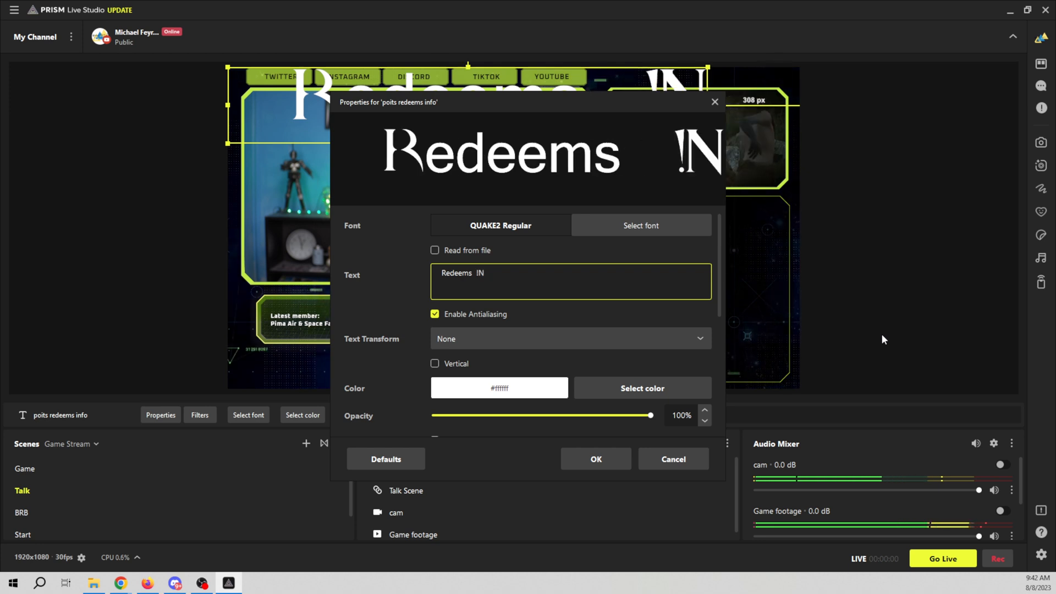
pyautogui.write('ose 400 Points !car 300 points !tennis 500 points')
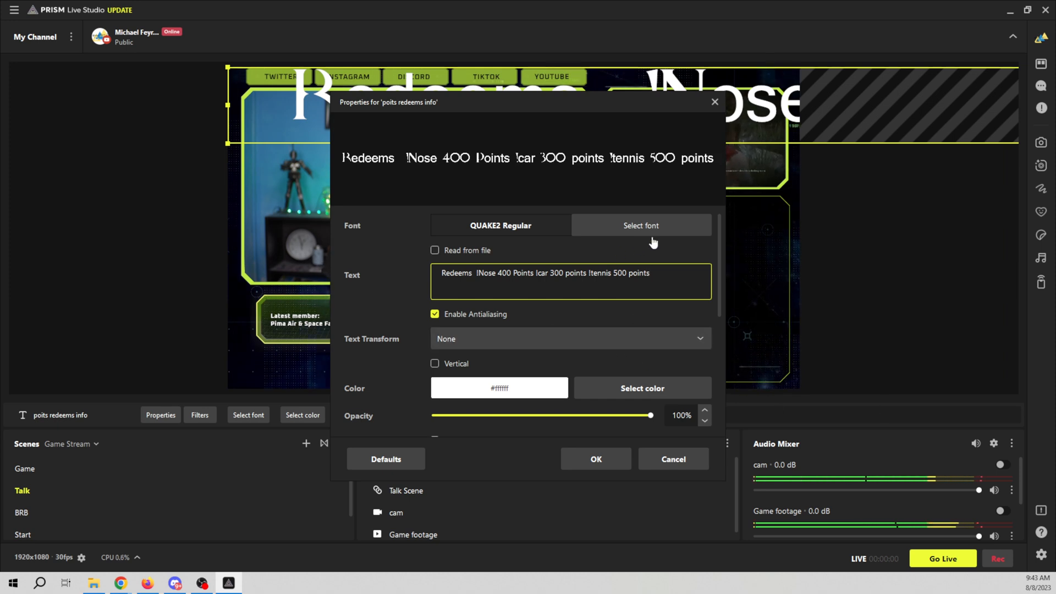
pyautogui.click(613, 465)
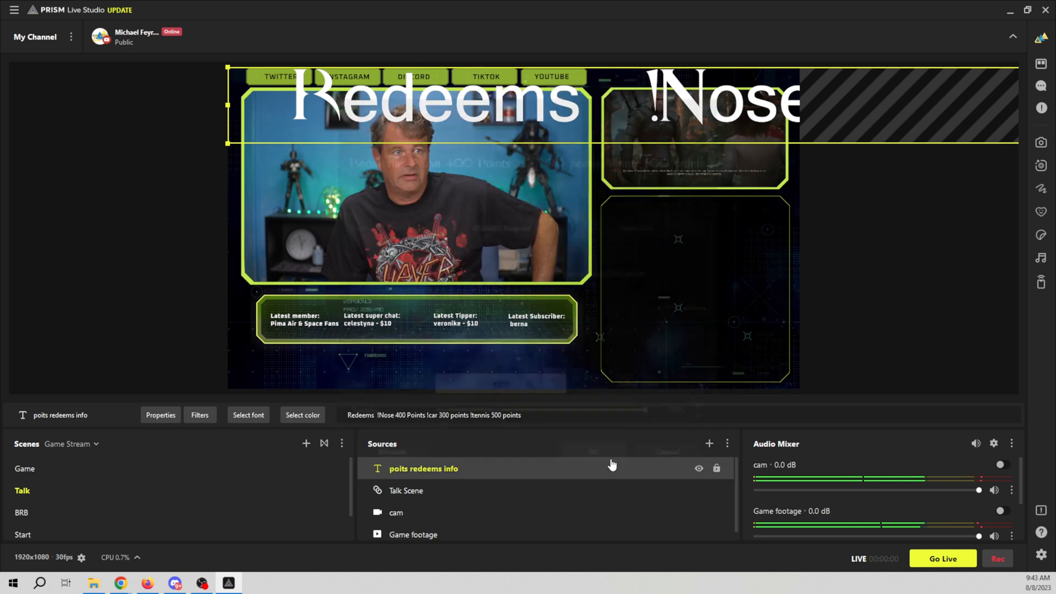
# Step: Set the preview scaling to Canvas (1920x1080) and shrink the preview until the whole canvas fits with space around it
pyautogui.rightClick(547, 364)
pyautogui.moveTo(797, 420)
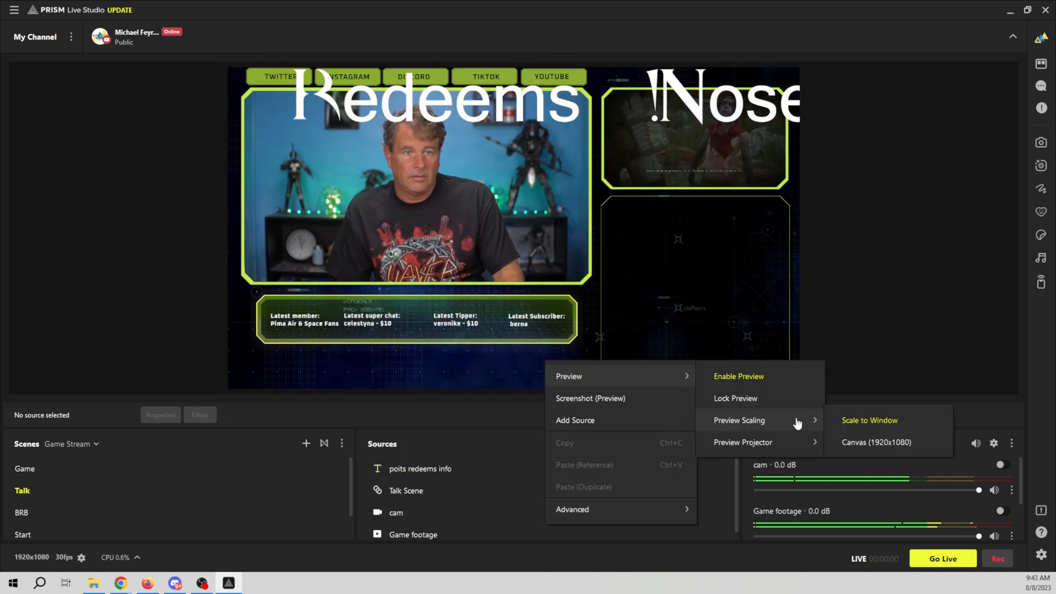
pyautogui.click(891, 441)
pyautogui.press('space')
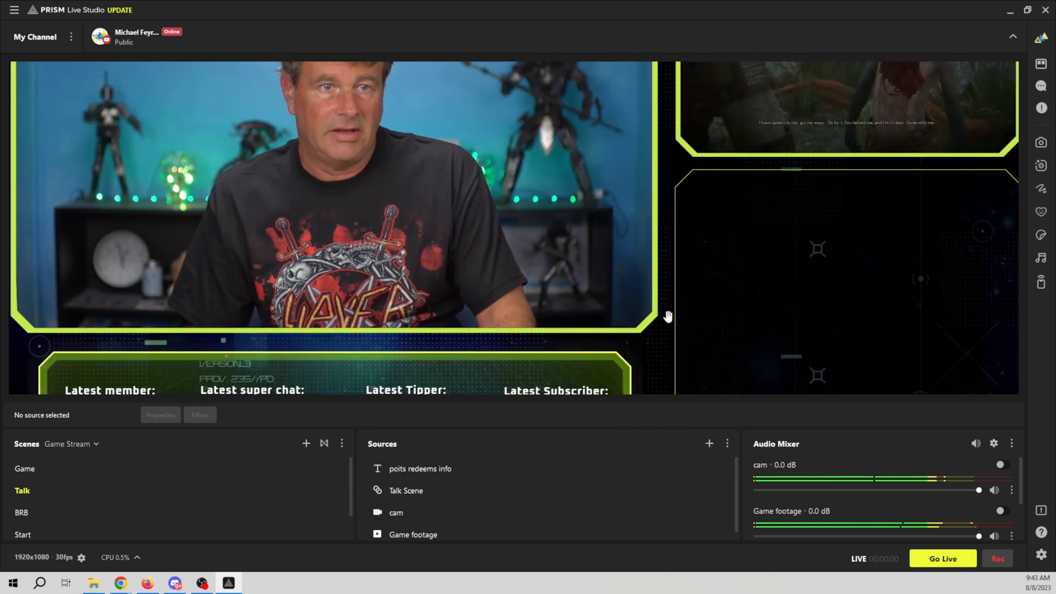
pyautogui.scroll(4, 647, 325)
pyautogui.scroll(-10, 647, 325)
pyautogui.scroll(-4, 647, 325)
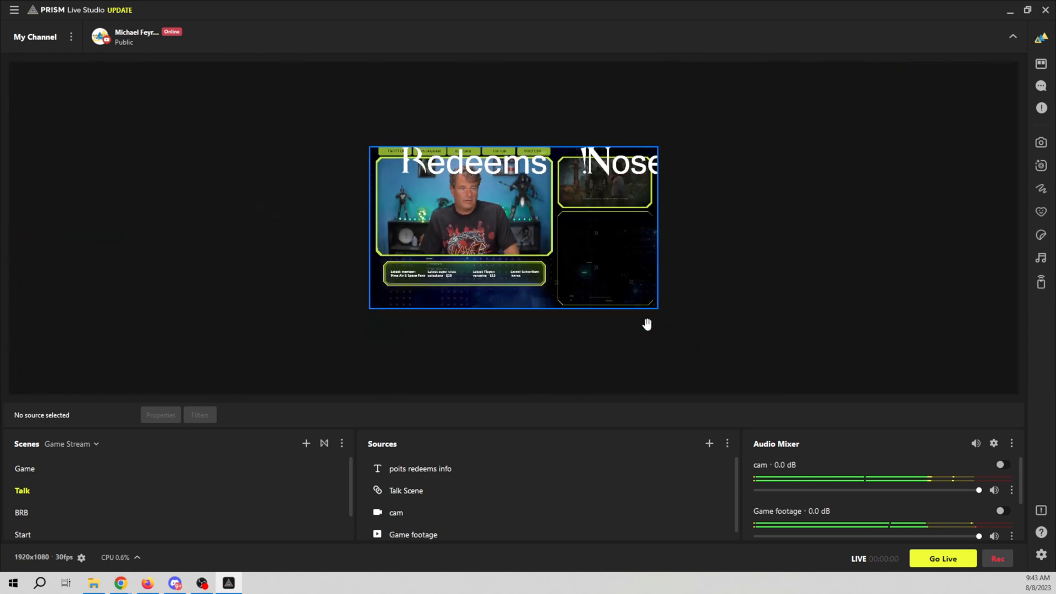
# Step: Scale the redeems text source down to a thin strip along the canvas's bottom edge and trim it to the canvas width
pyautogui.click(496, 169)
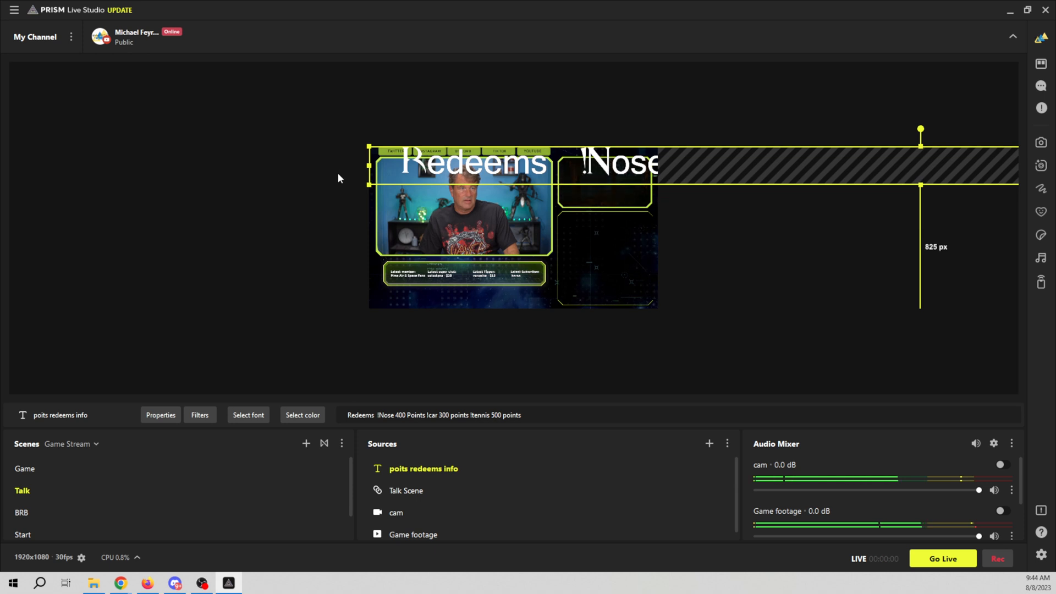
pyautogui.moveTo(371, 181); pyautogui.dragTo(598, 163)
pyautogui.moveTo(1013, 285); pyautogui.dragTo(758, 296)
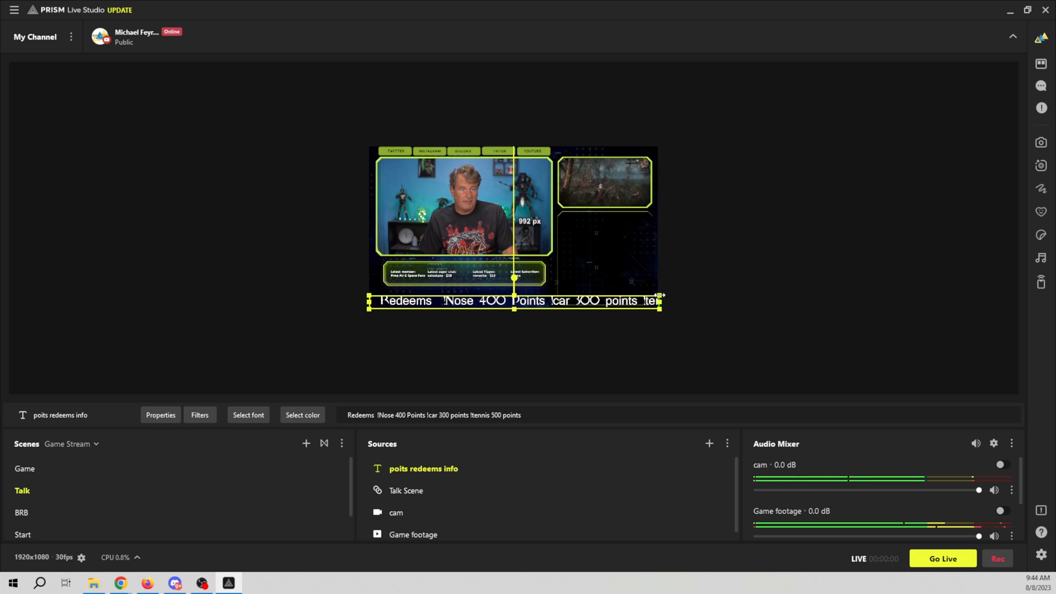
# Step: Widen the redeems text strip slightly so that it reaches the canvas's right edge
pyautogui.scroll(-2, 658, 290)
pyautogui.scroll(8, 658, 290)
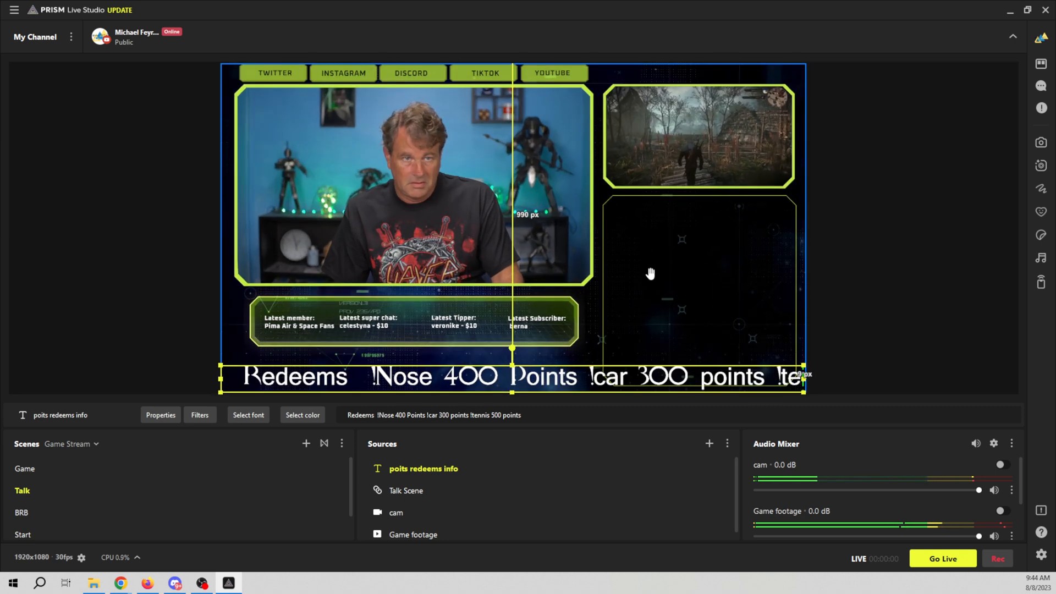
pyautogui.moveTo(803, 379); pyautogui.dragTo(807, 379)
# Step: Add a Scroll filter to the redeems text source with a horizontal speed of 104
pyautogui.rightClick(421, 472)
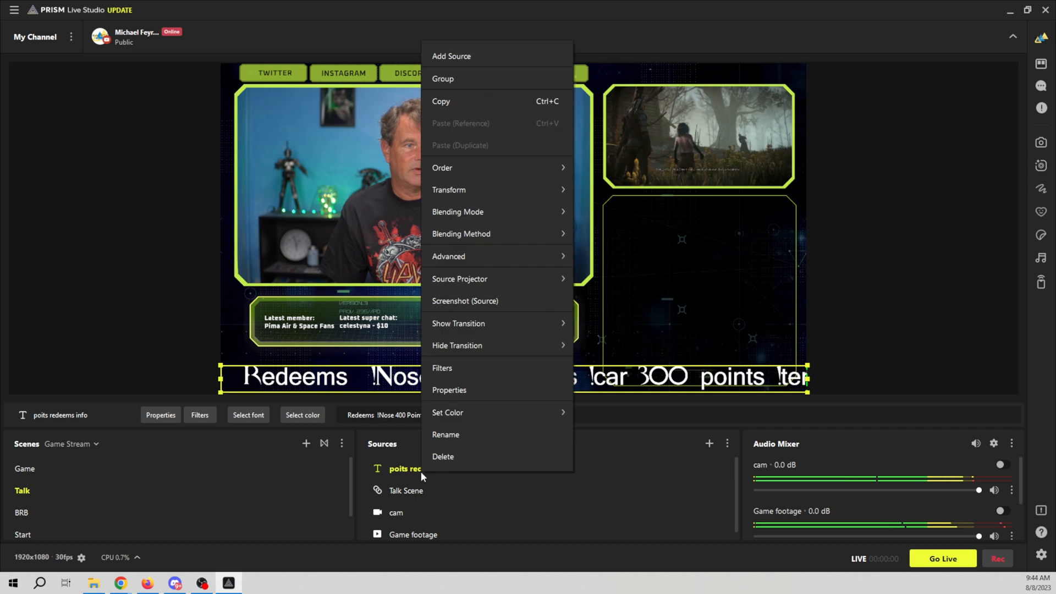
pyautogui.click(441, 368)
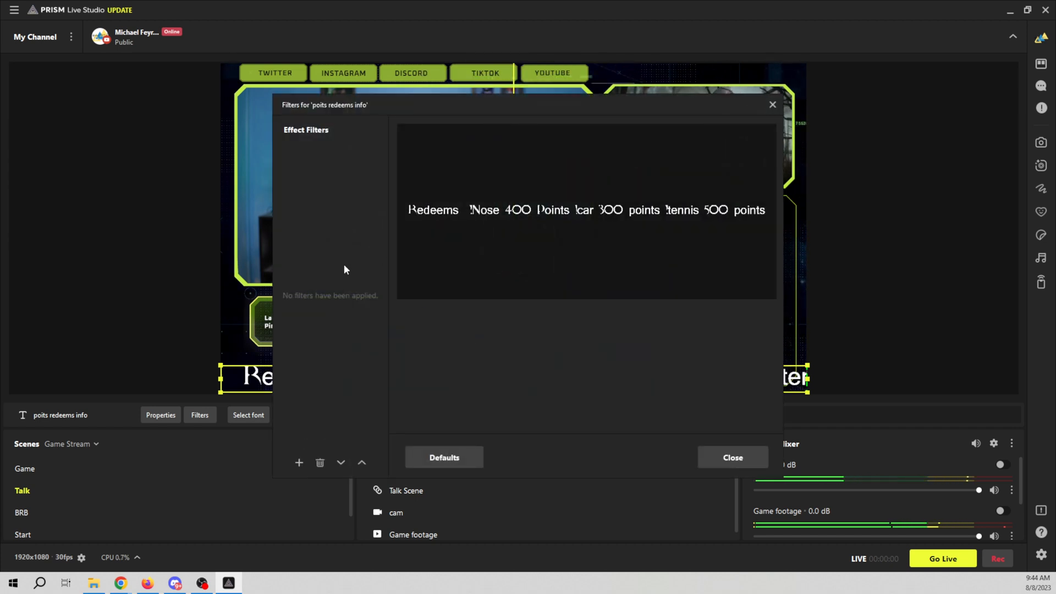
pyautogui.click(299, 463)
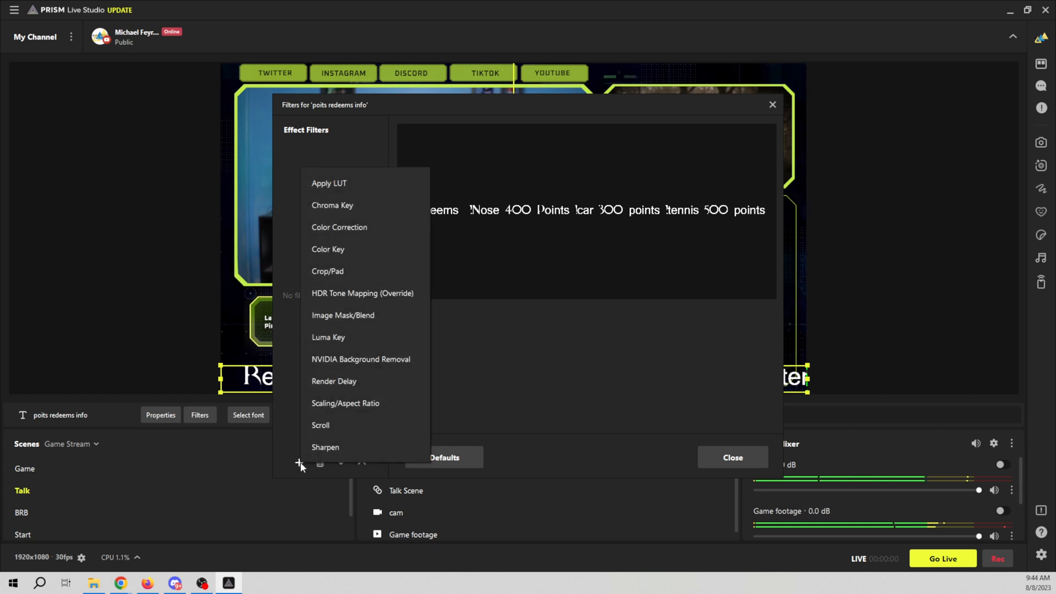
pyautogui.click(311, 429)
pyautogui.click(499, 324)
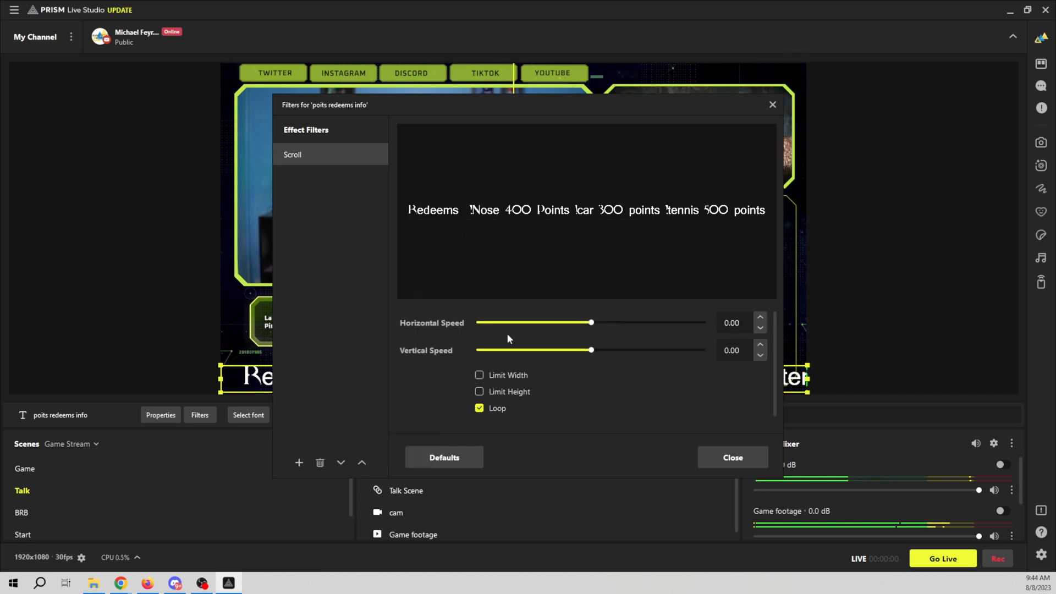
pyautogui.moveTo(597, 327); pyautogui.dragTo(615, 328)
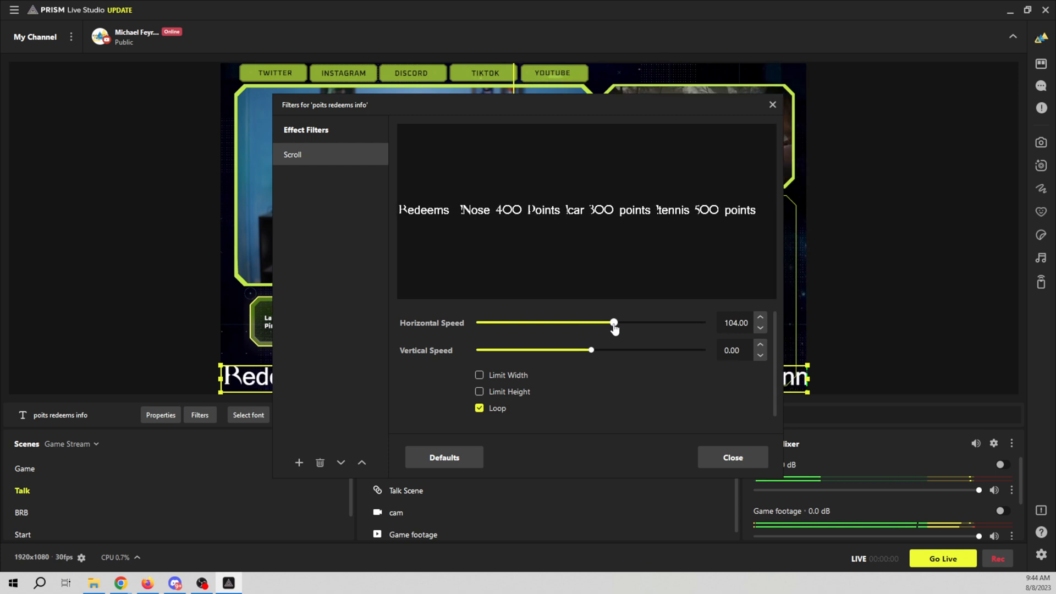
pyautogui.click(715, 458)
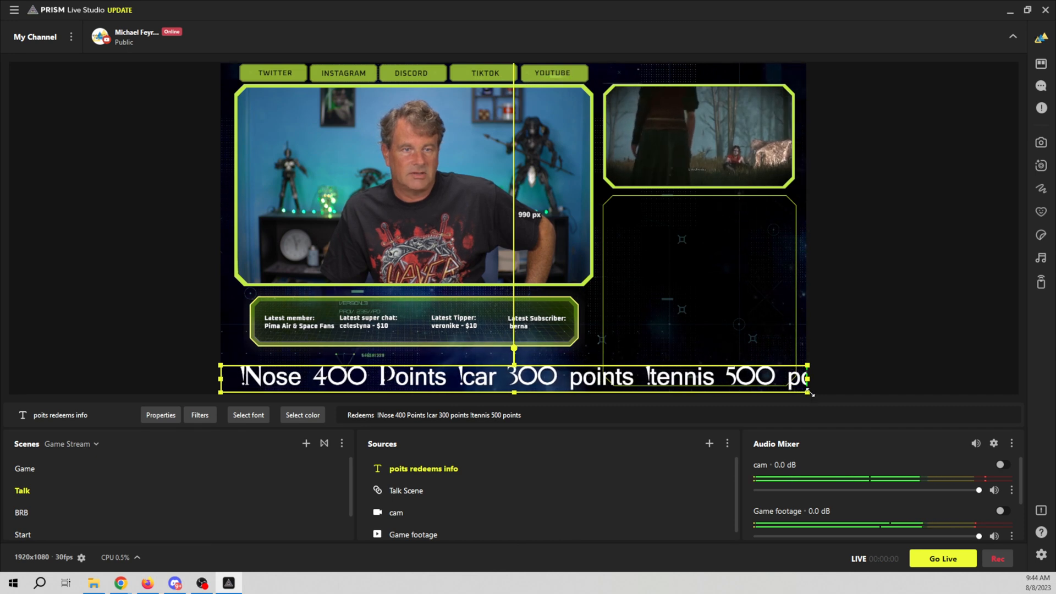
# Step: Scale and trim the redeems strip to end at the empty chat frame, then raise it to 55 px above the canvas bottom and deselect it
pyautogui.moveTo(805, 391); pyautogui.dragTo(692, 372)
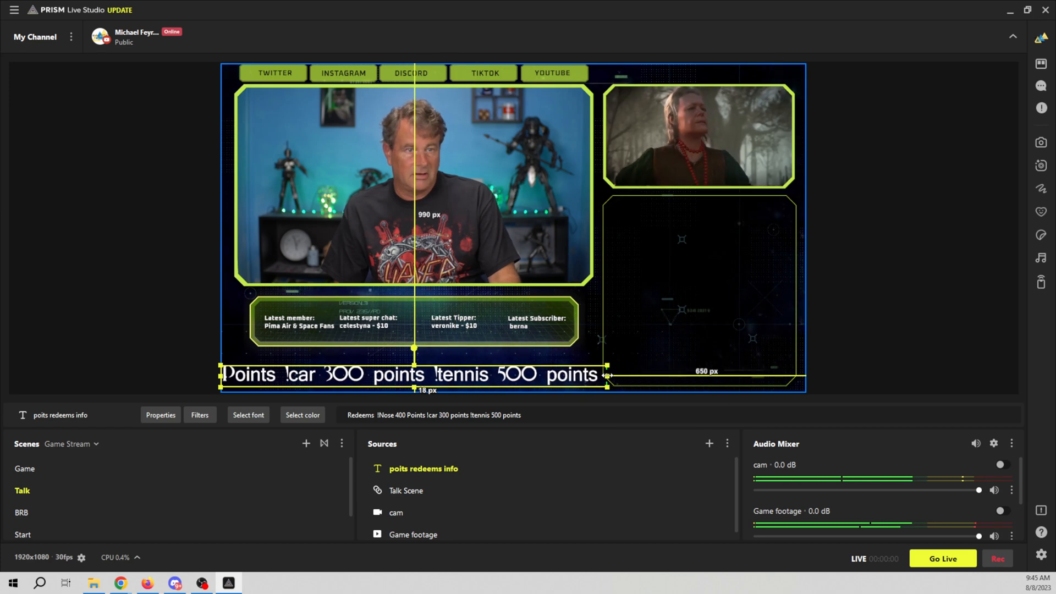
pyautogui.moveTo(599, 375); pyautogui.dragTo(602, 376)
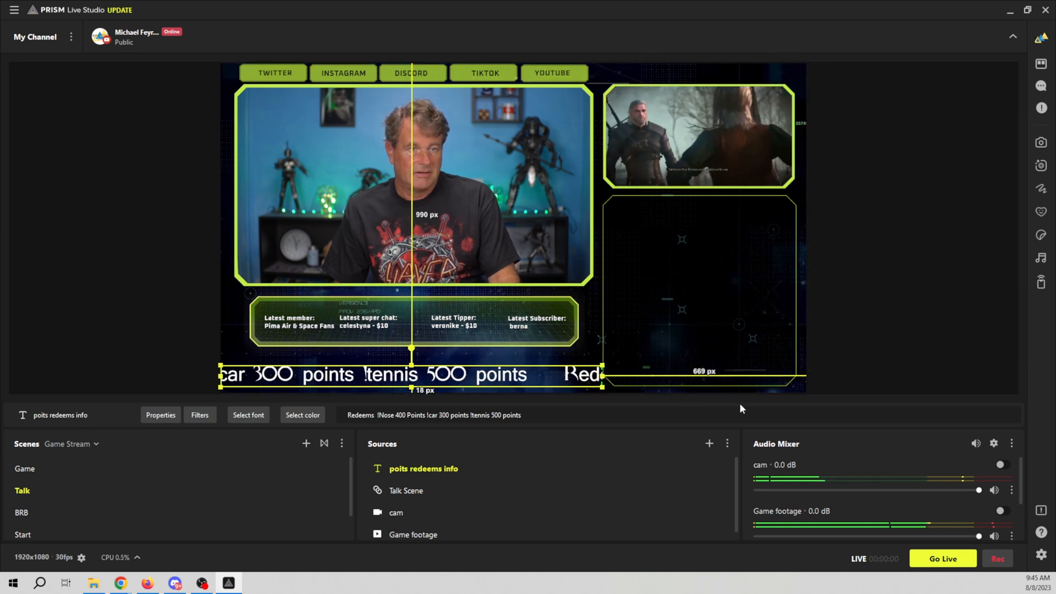
pyautogui.press('Up')
pyautogui.press('Up')
pyautogui.press('Up')
pyautogui.press('Up')
pyautogui.press('Up')
pyautogui.press('Up')
pyautogui.press('Up')
pyautogui.press('Up')
pyautogui.press('Up')
pyautogui.press('Up')
pyautogui.press('Up')
pyautogui.press('Up')
pyautogui.press('Up')
pyautogui.press('Up')
pyautogui.press('Up')
pyautogui.press('Up')
pyautogui.press('Up')
pyautogui.press('Up')
pyautogui.press('Up')
pyautogui.press('Up')
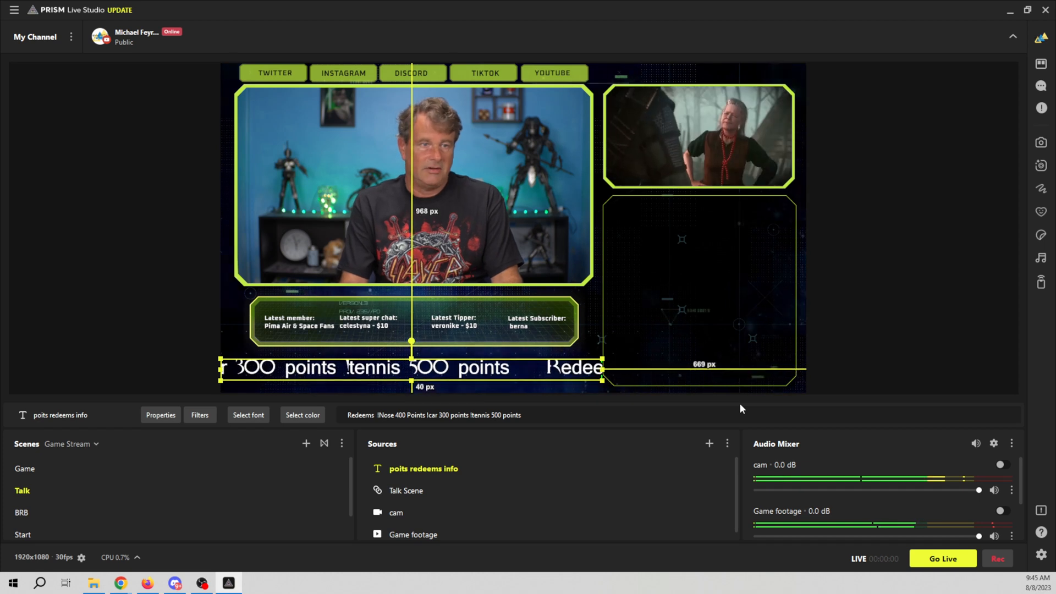
pyautogui.press('Up')
pyautogui.press('Up')
pyautogui.press('Up')
pyautogui.press('Up')
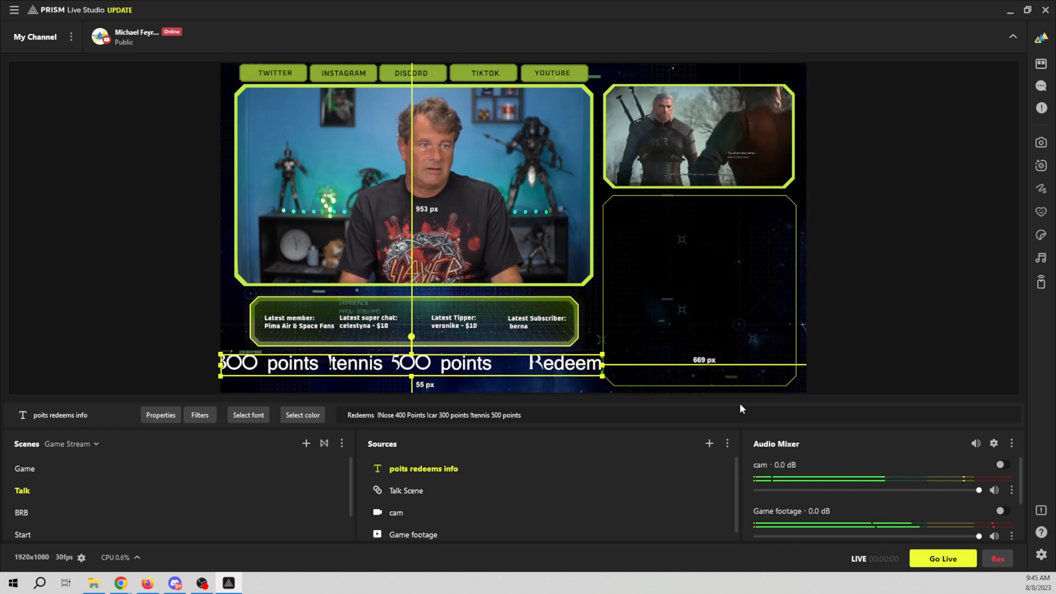
pyautogui.click(914, 336)
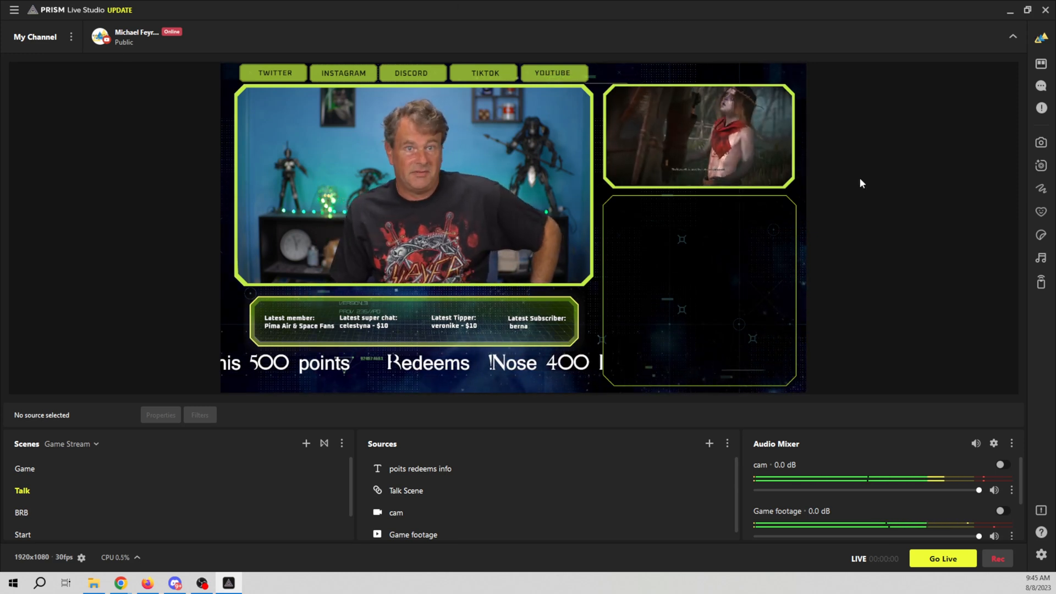
# Step: Draw a freehand loop across the camera picture with the drawing pen in white at the thickest size
pyautogui.click(1042, 190)
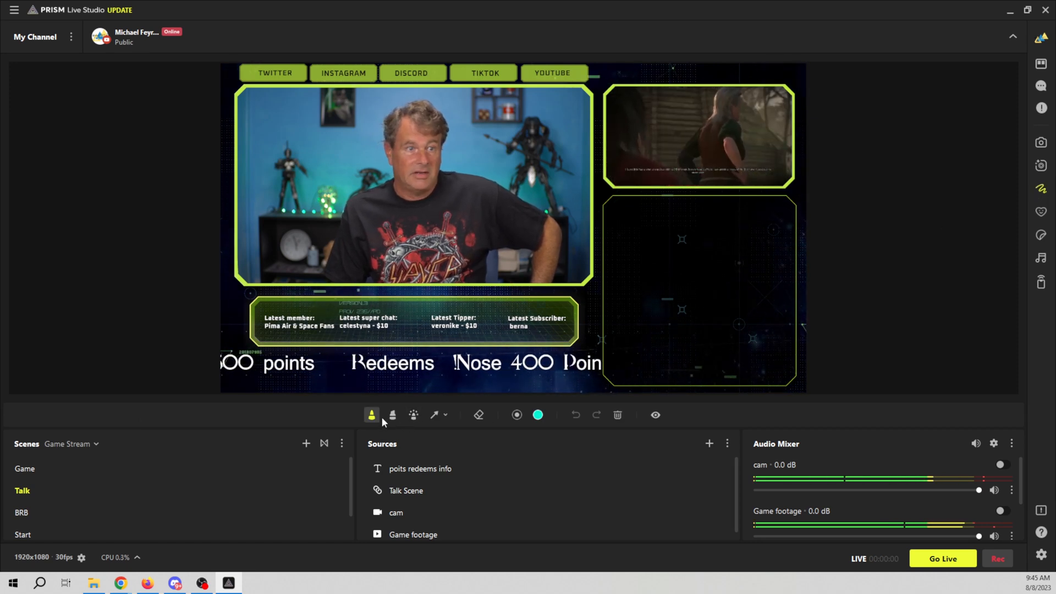
pyautogui.click(537, 416)
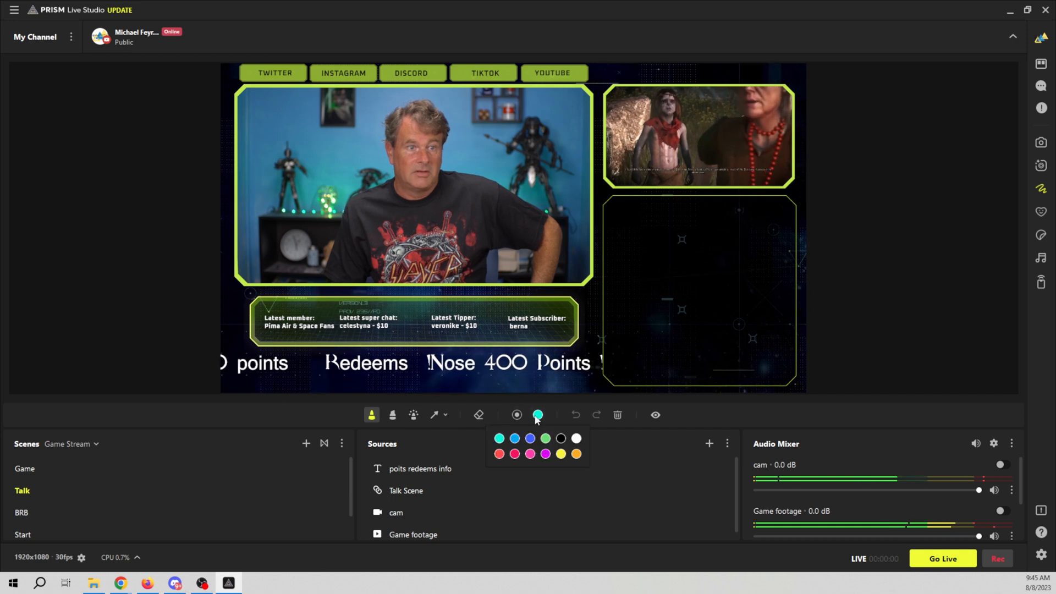
pyautogui.click(576, 439)
pyautogui.click(516, 415)
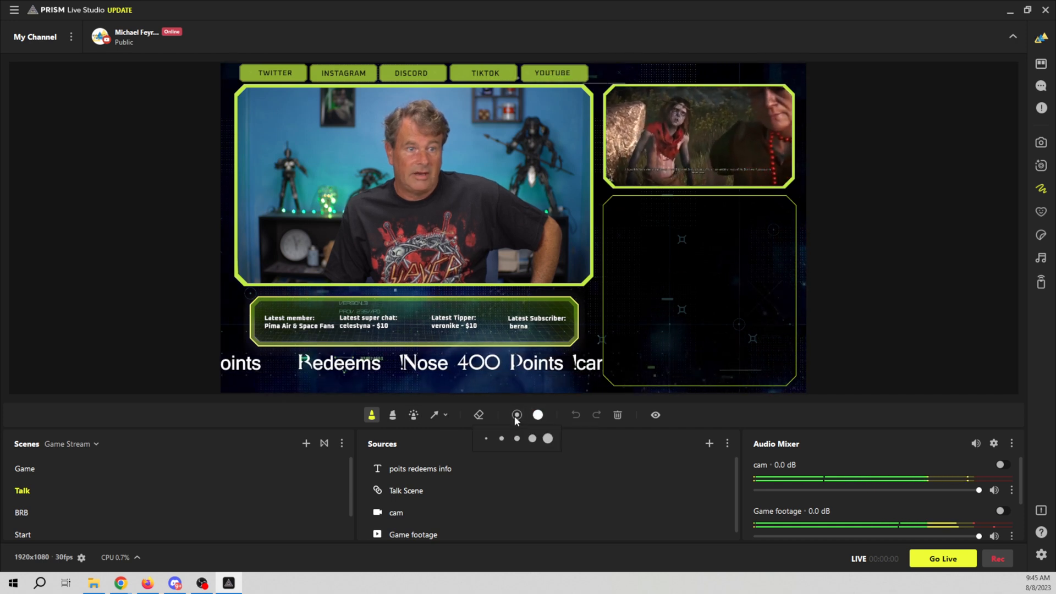
pyautogui.click(542, 438)
pyautogui.moveTo(415, 179)
pyautogui.mouseDown()
pyautogui.moveTo(380, 273)
pyautogui.moveTo(627, 214)
pyautogui.moveTo(341, 165)
pyautogui.moveTo(308, 264)
pyautogui.moveTo(472, 308)
pyautogui.mouseUp()
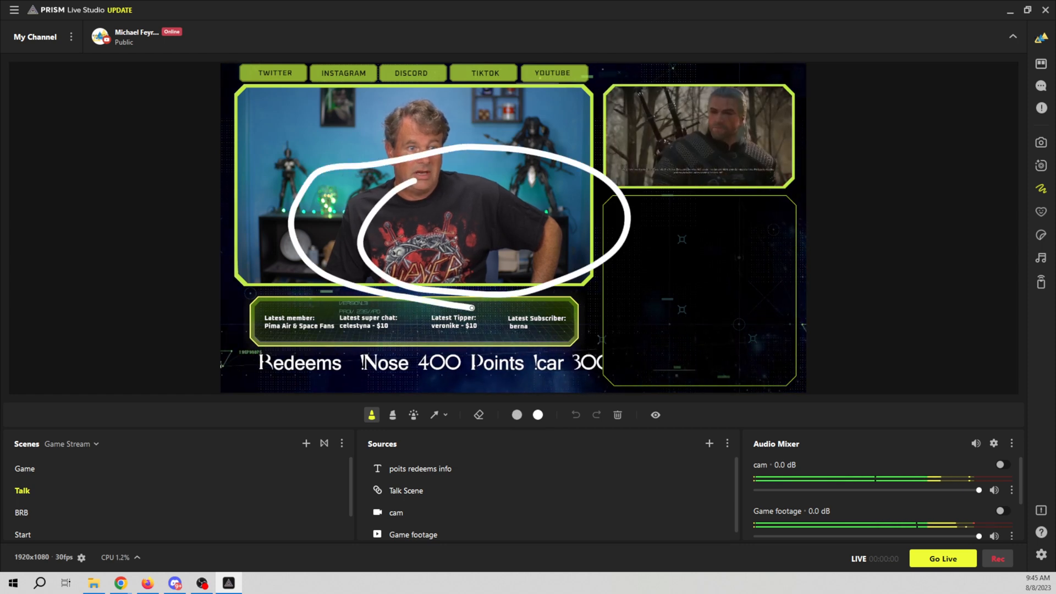
# Step: Clear the whole drawing from the canvas and turn off the drawing pen
pyautogui.click(617, 415)
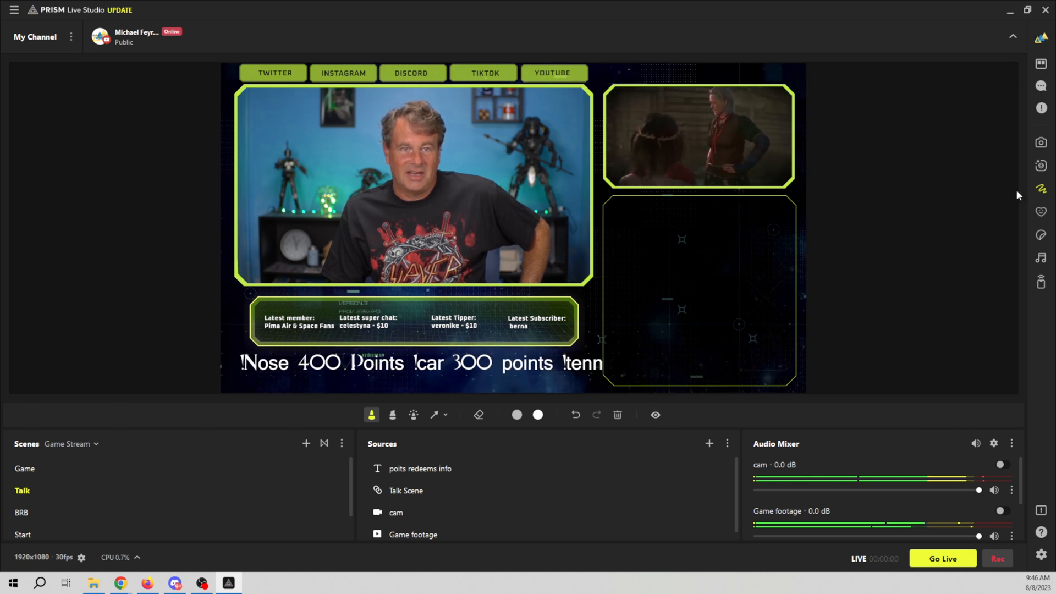
pyautogui.click(1041, 191)
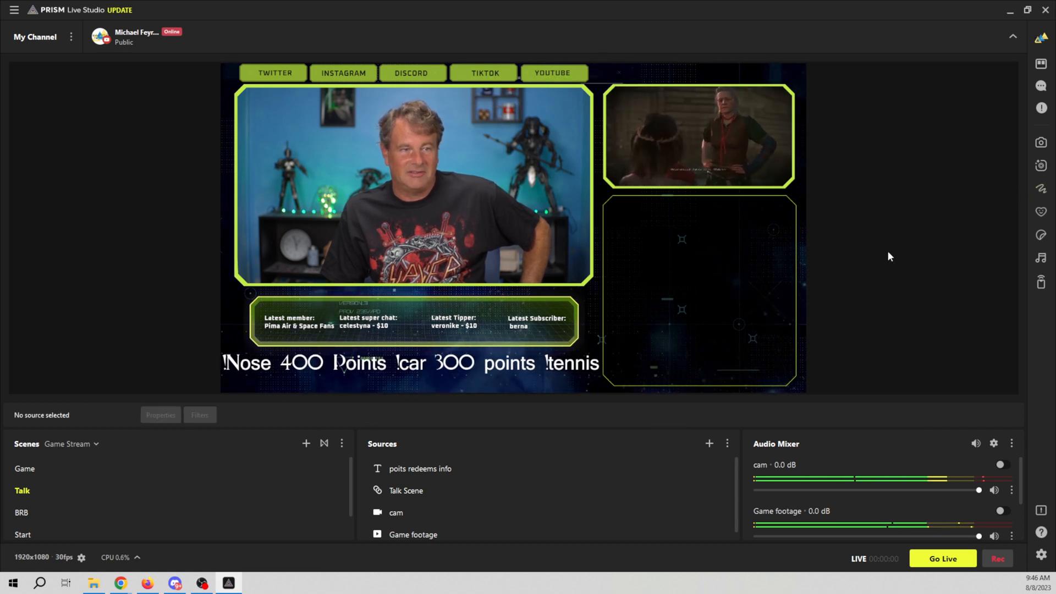